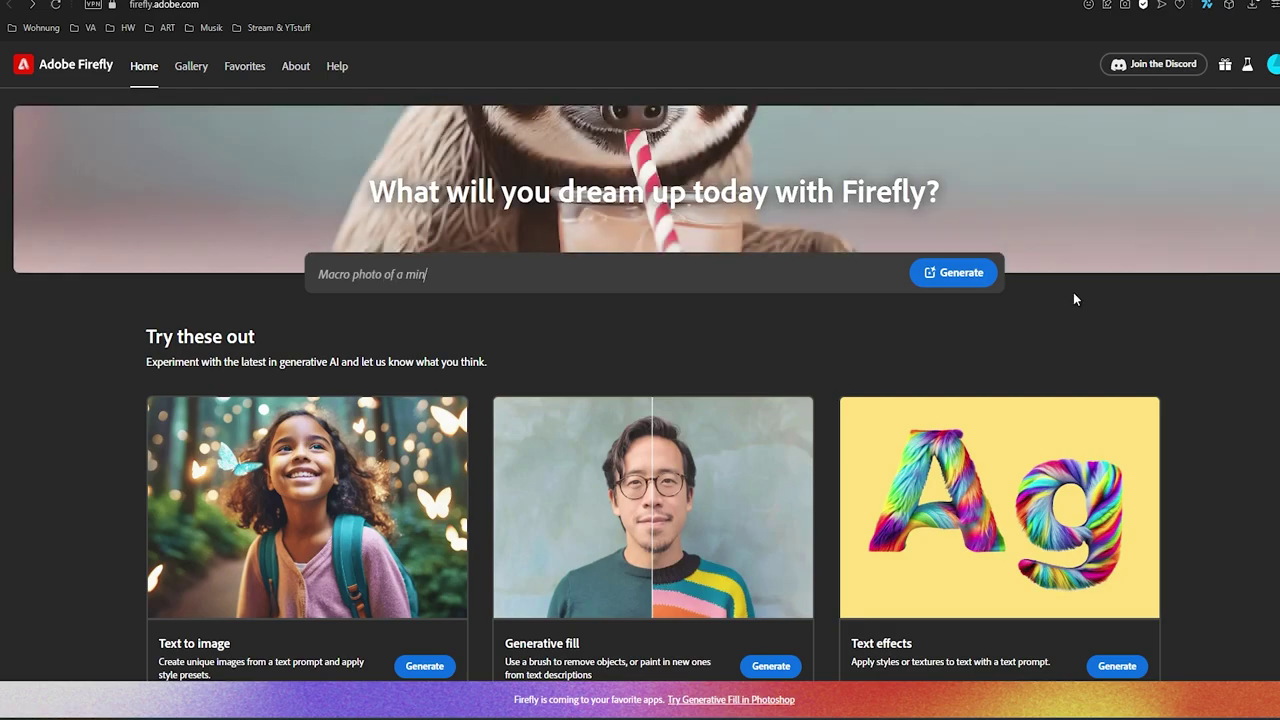
Step: Open the Text to image gallery from the Firefly home page
{"action": "scroll", "coordinate": [1073, 290], "scroll_direction": "down", "scroll_amount": 1}
{"action": "scroll", "coordinate": [600, 253], "scroll_direction": "down", "scroll_amount": 1}
{"action": "scroll", "coordinate": [600, 253], "scroll_direction": "down", "scroll_amount": 1}
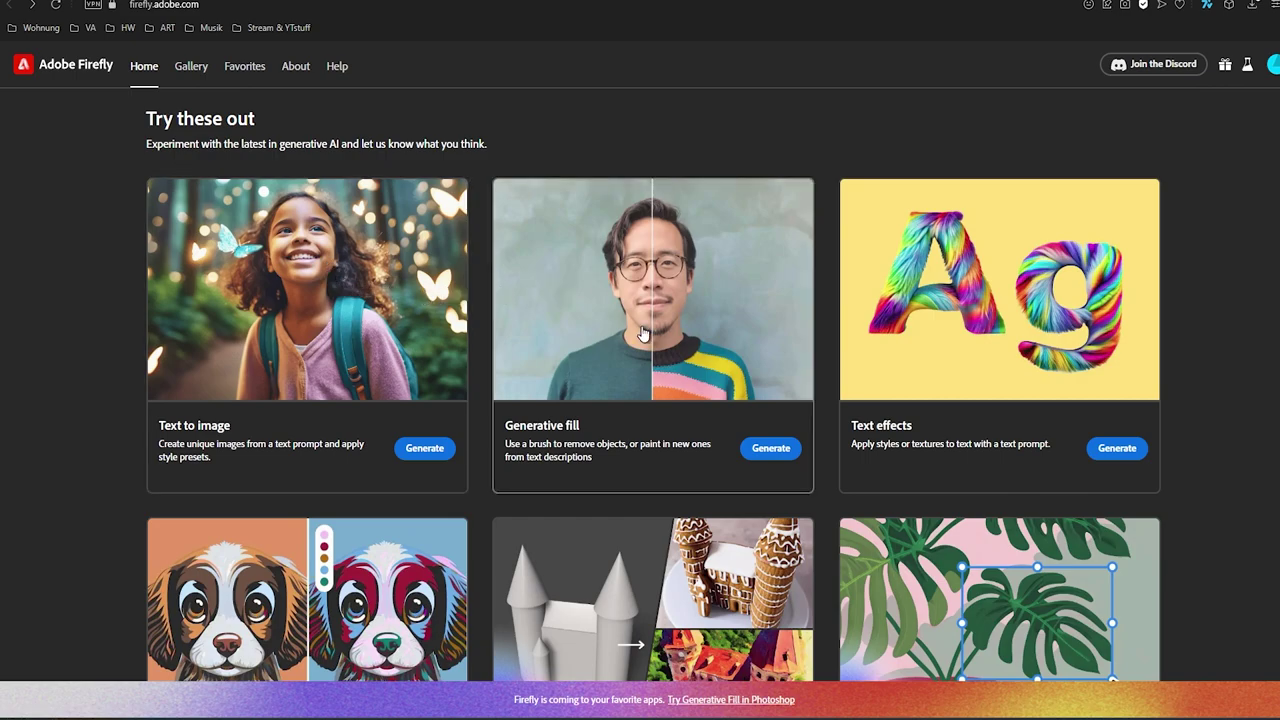
{"action": "scroll", "coordinate": [641, 333], "scroll_direction": "down", "scroll_amount": 1}
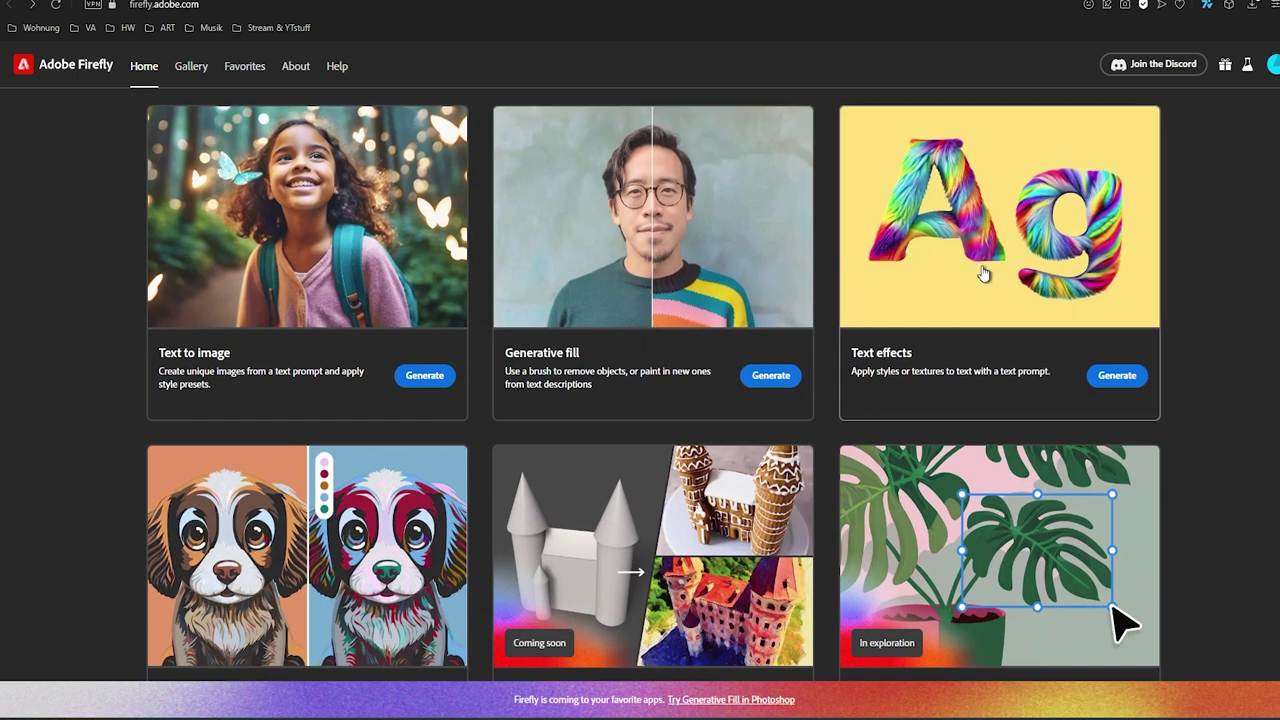
{"action": "scroll", "coordinate": [983, 274], "scroll_direction": "down", "scroll_amount": 1}
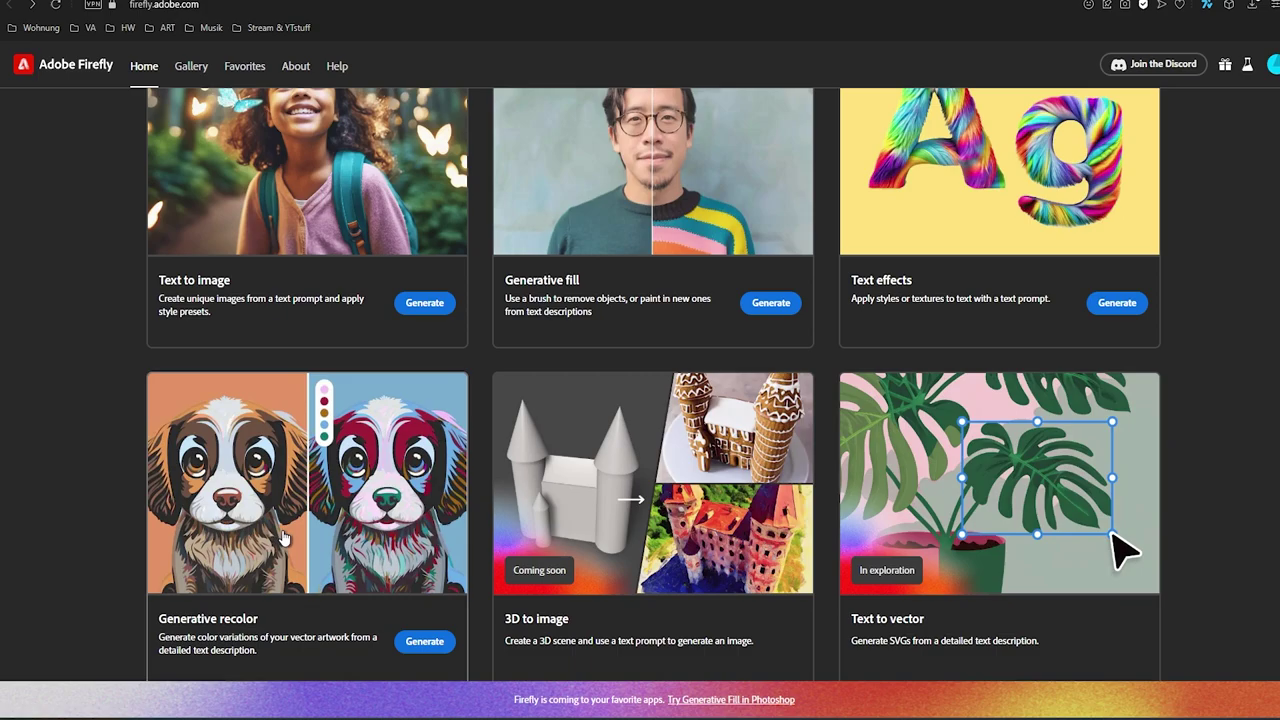
{"action": "scroll", "coordinate": [283, 538], "scroll_direction": "up", "scroll_amount": 2}
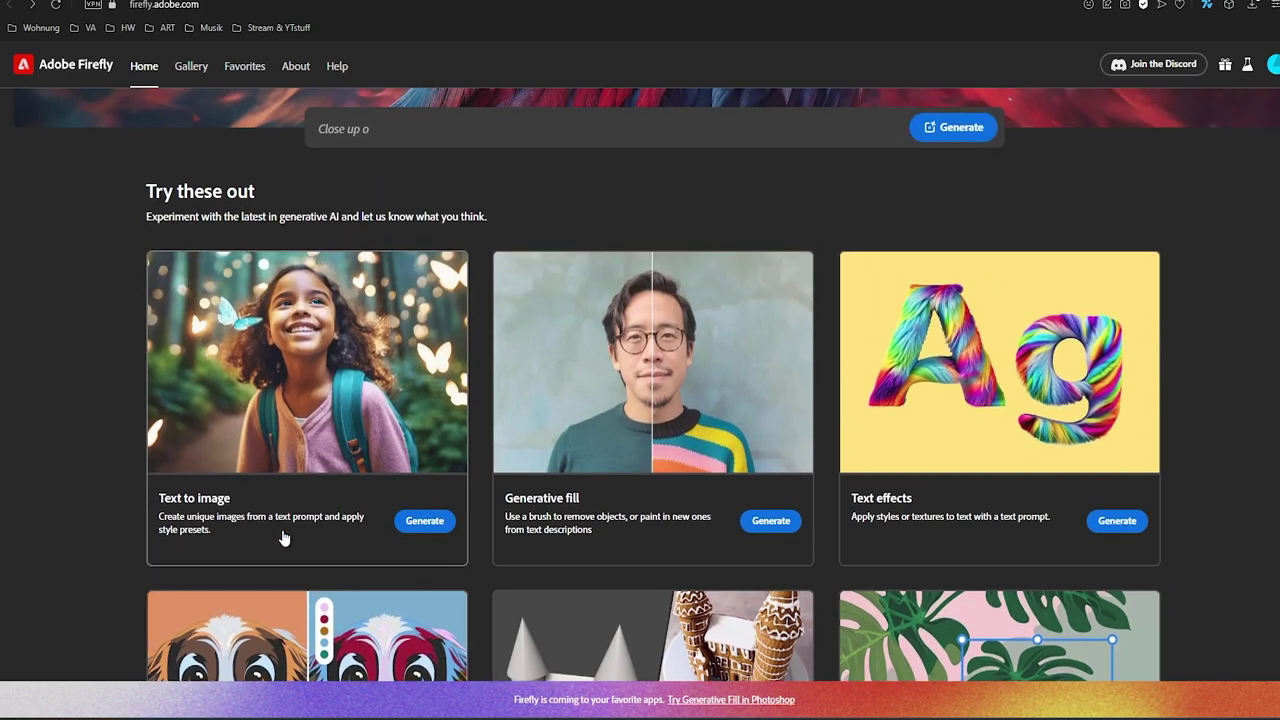
{"action": "scroll", "coordinate": [448, 532], "scroll_direction": "up", "scroll_amount": 1}
{"action": "left_click", "coordinate": [449, 533]}
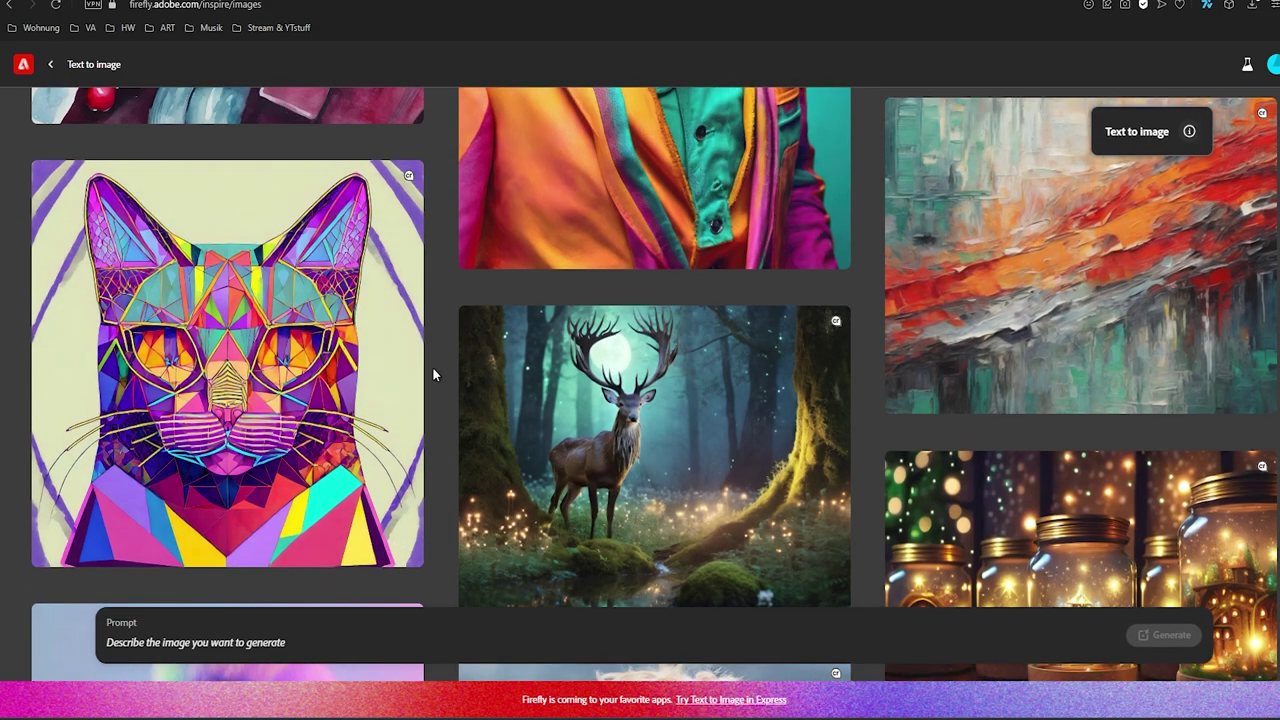
Step: Copy the jar sample's 'Wall made of jars' description into the Prompt field
{"action": "scroll", "coordinate": [433, 372], "scroll_direction": "down", "scroll_amount": 1}
{"action": "scroll", "coordinate": [433, 372], "scroll_direction": "down", "scroll_amount": 1}
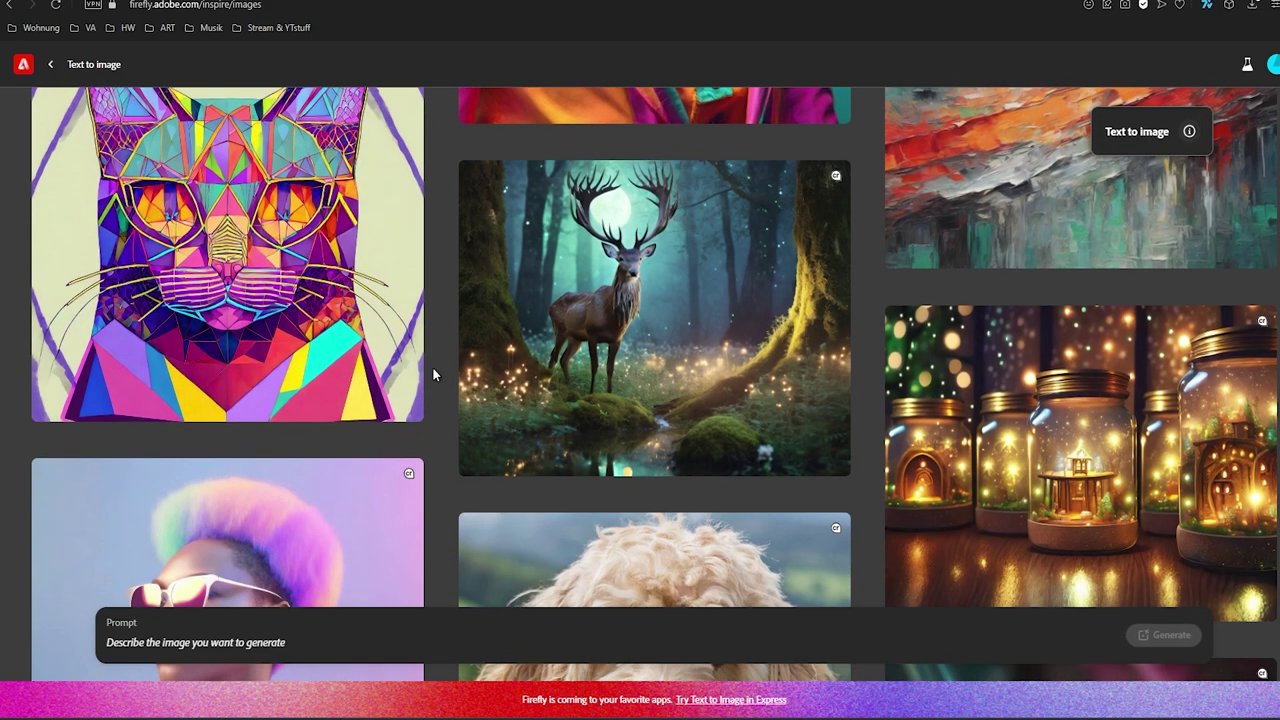
{"action": "scroll", "coordinate": [432, 374], "scroll_direction": "down", "scroll_amount": 1}
{"action": "scroll", "coordinate": [432, 374], "scroll_direction": "down", "scroll_amount": 1}
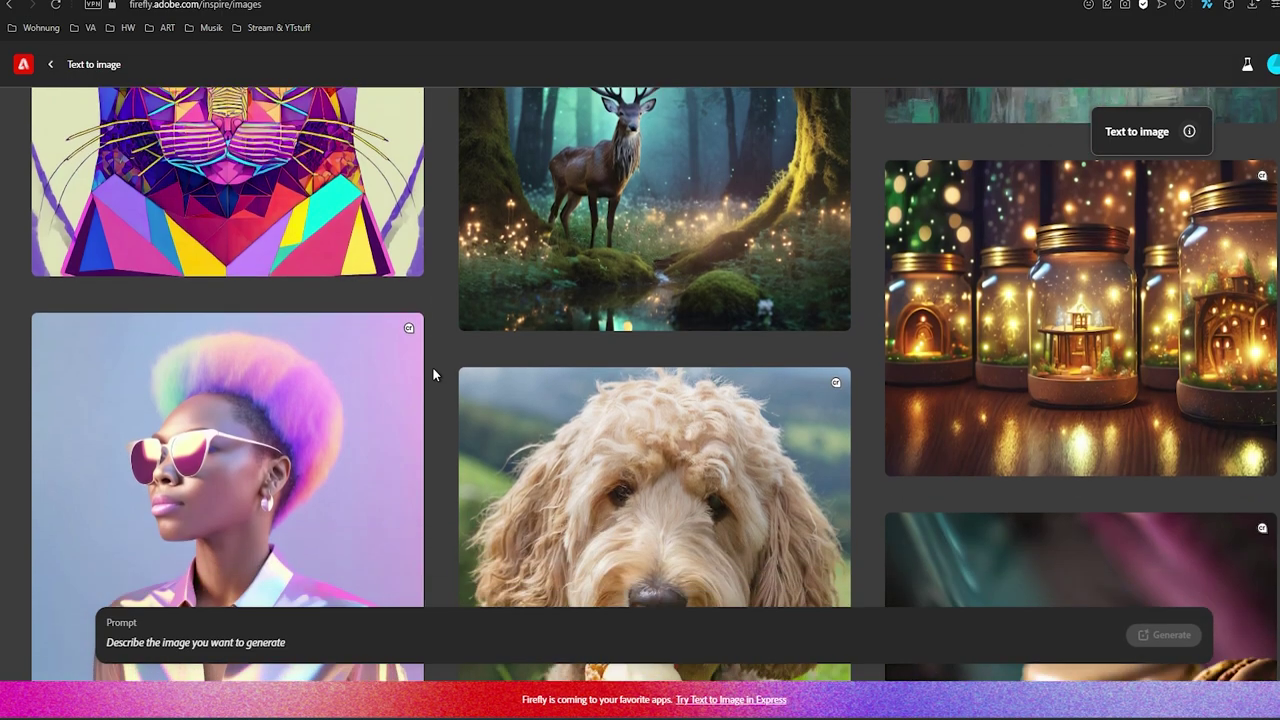
{"action": "scroll", "coordinate": [432, 374], "scroll_direction": "down", "scroll_amount": 1}
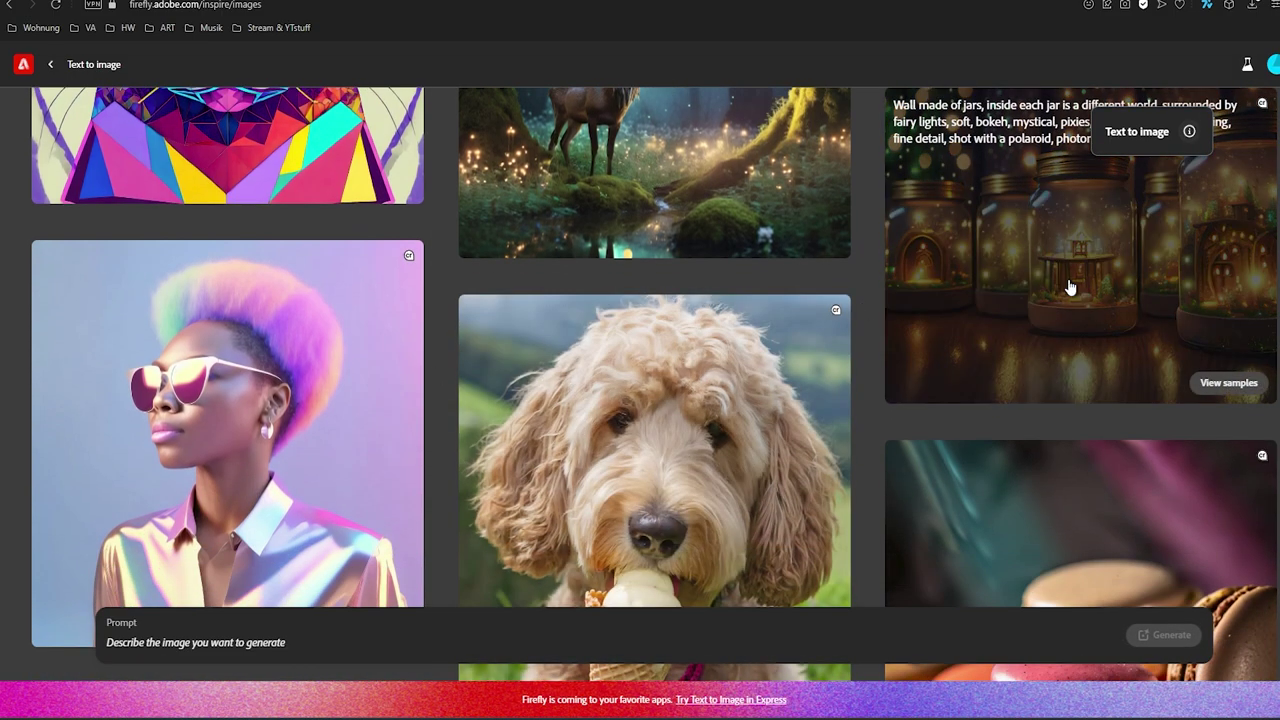
{"action": "scroll", "coordinate": [1066, 290], "scroll_direction": "up", "scroll_amount": 1}
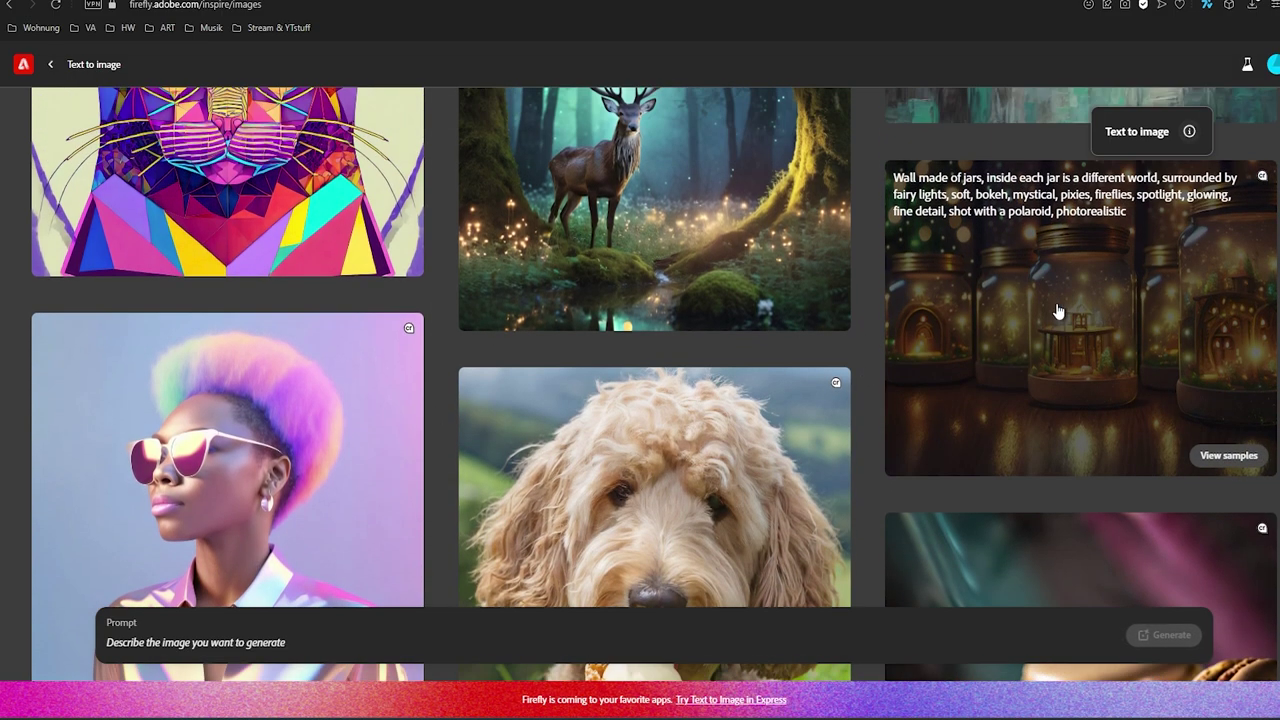
{"action": "left_click_drag", "start_coordinate": [1126, 216], "coordinate": [893, 180]}
{"action": "key", "text": "ctrl+c"}
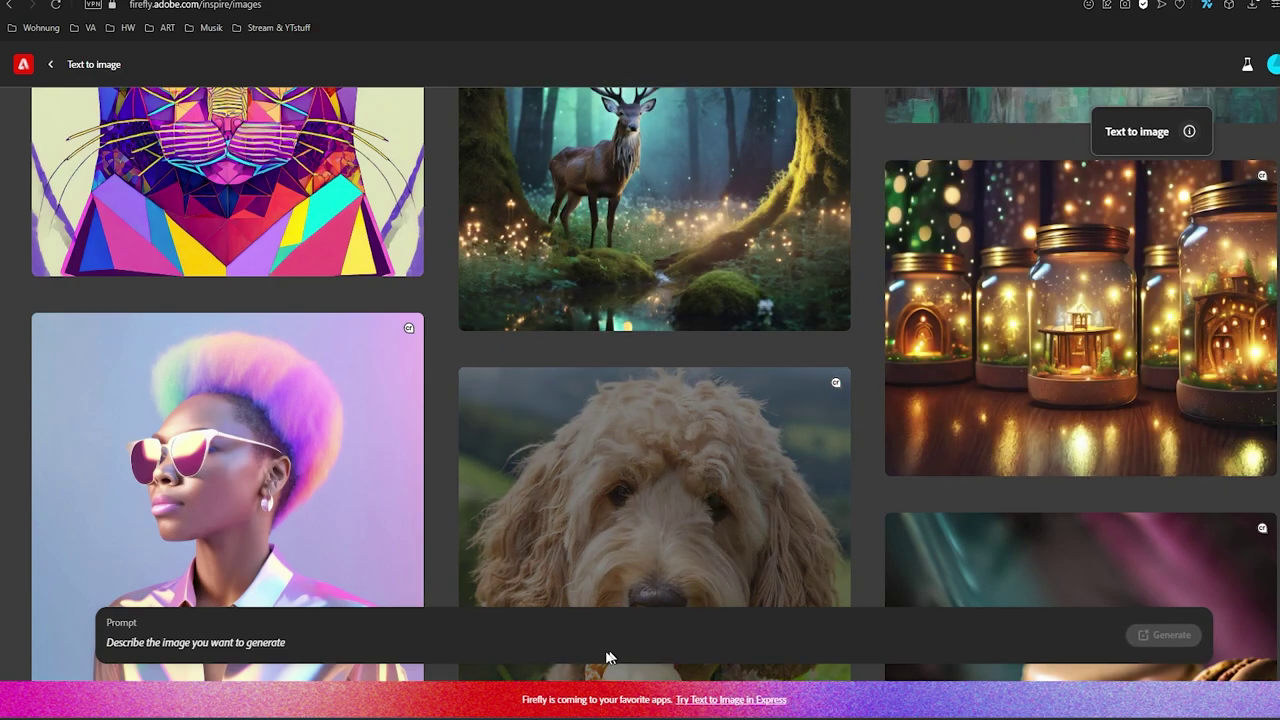
{"action": "left_click", "coordinate": [556, 643]}
{"action": "key", "text": "ctrl+v"}
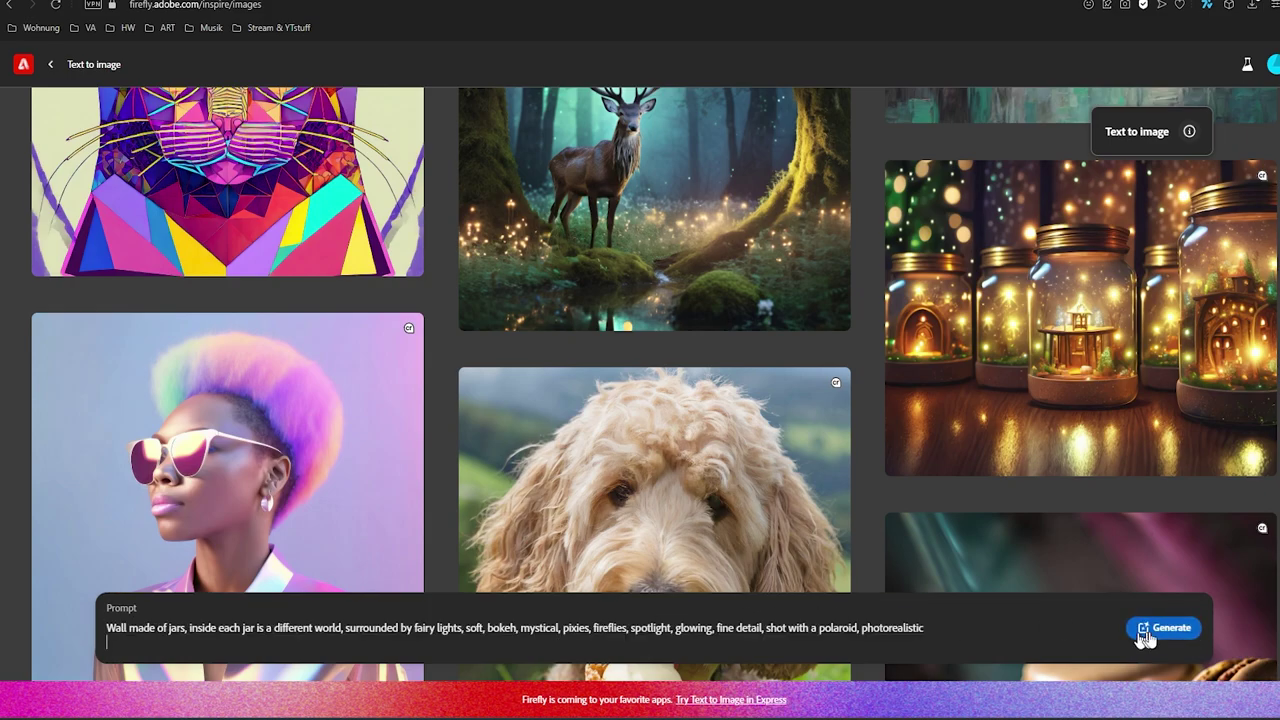
Step: Generate four jar-world images, then show the Firefly Image 2 and Image 1 model choices
{"action": "left_click", "coordinate": [1146, 634]}
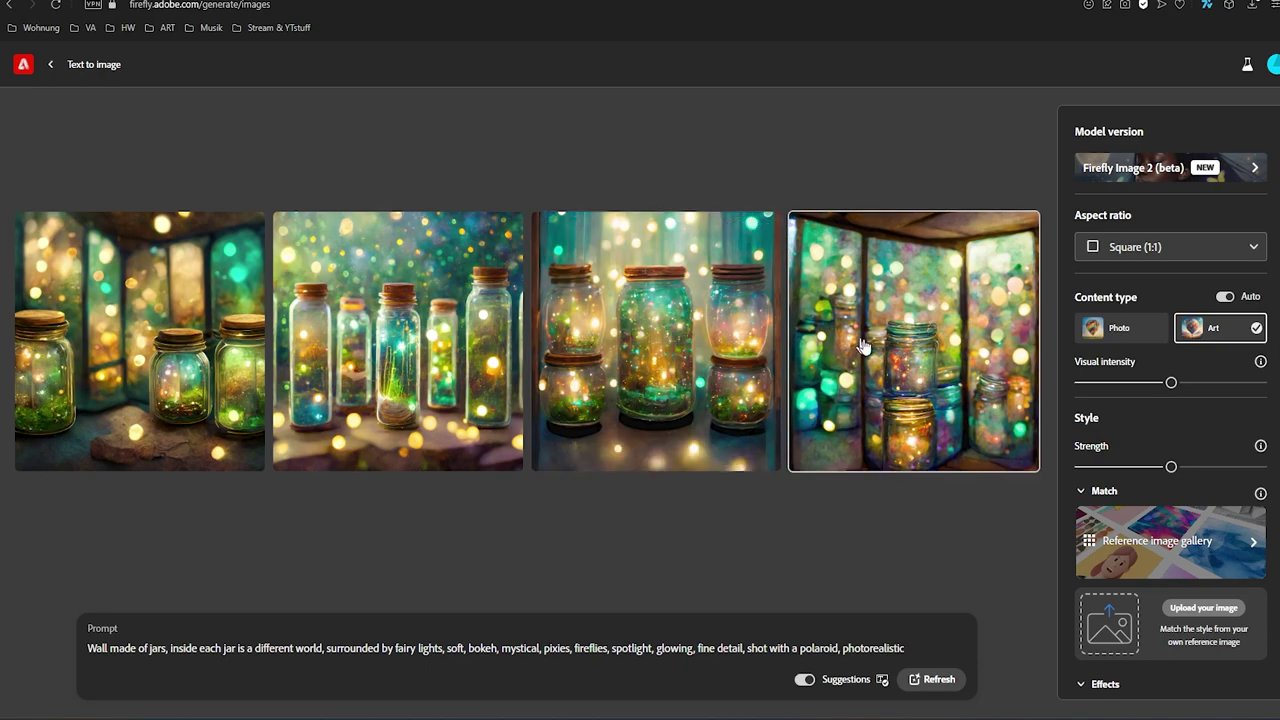
{"action": "mouse_move", "coordinate": [914, 340]}
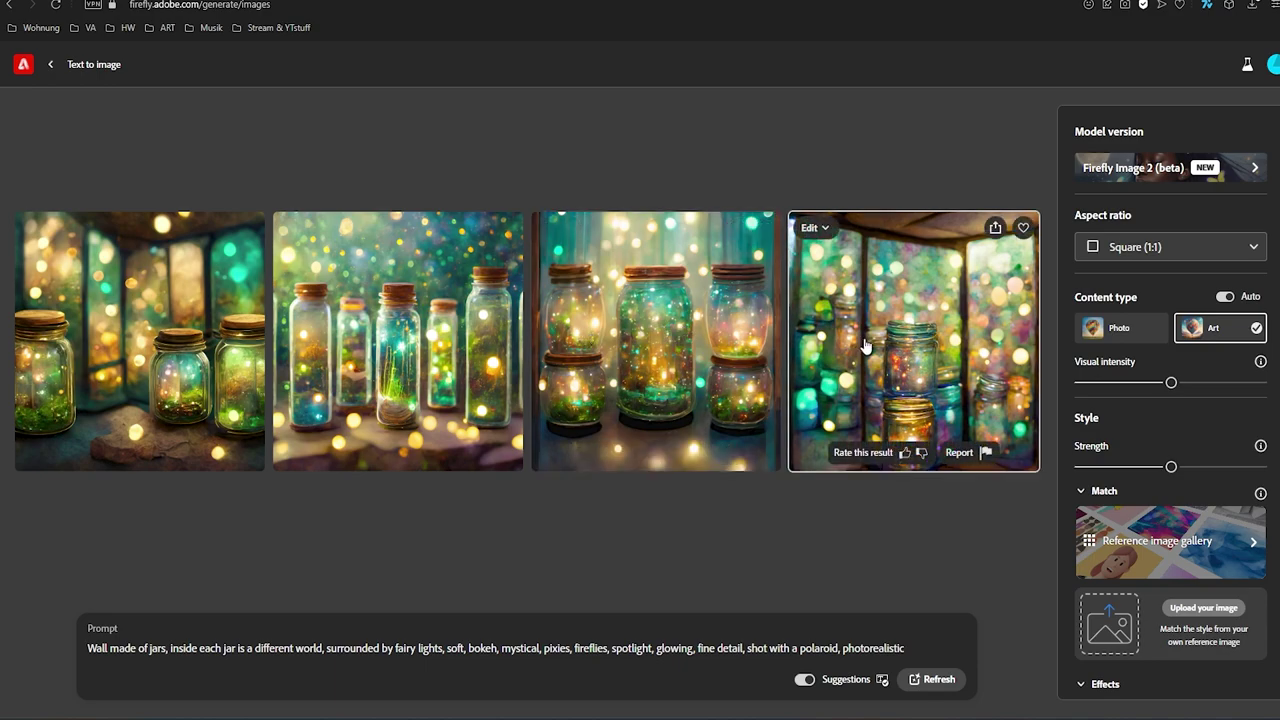
{"action": "left_click", "coordinate": [1222, 174]}
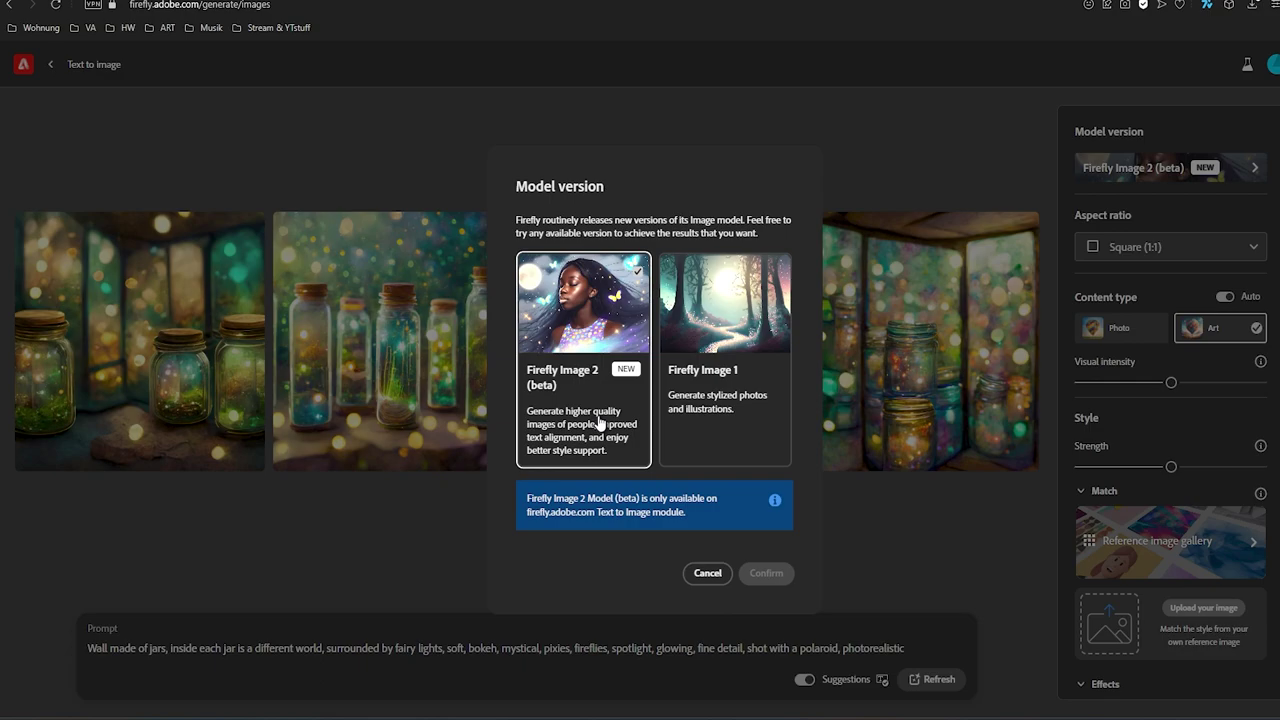
Step: Cancel the model dialog, switch content type from Auto to Photo, and regenerate
{"action": "left_click", "coordinate": [716, 580]}
{"action": "left_click", "coordinate": [716, 578]}
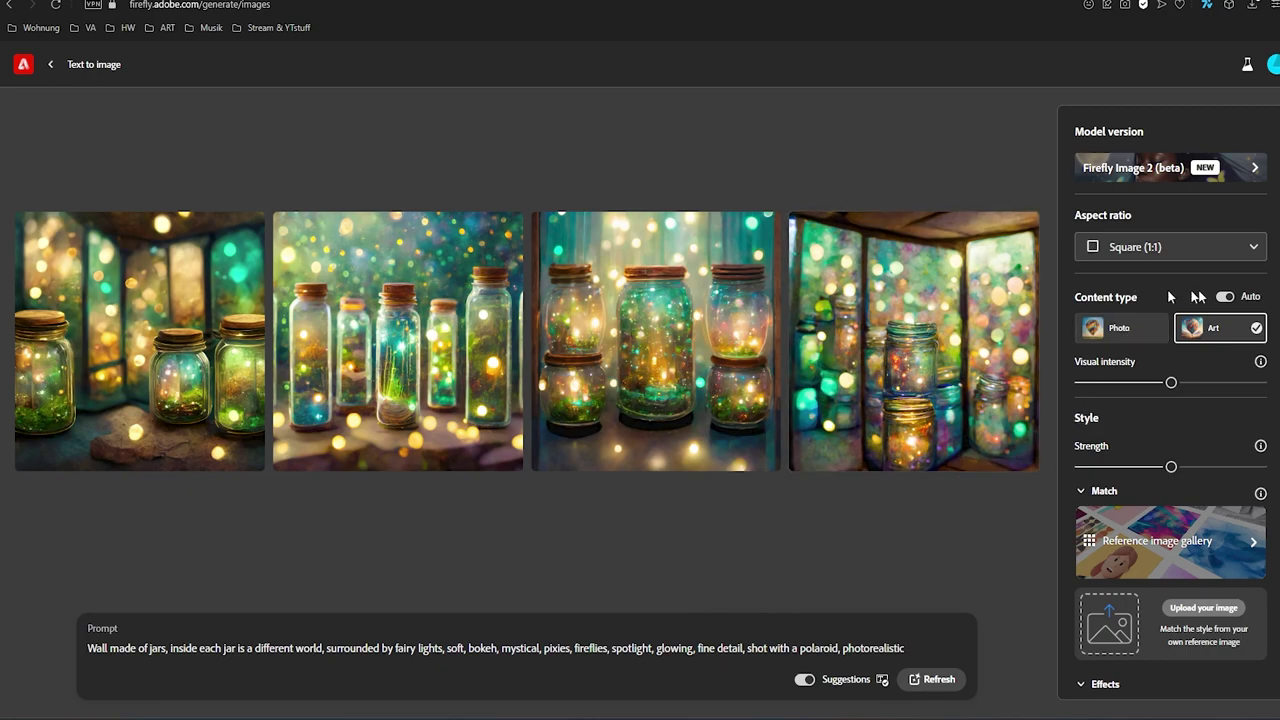
{"action": "left_click", "coordinate": [1225, 297]}
{"action": "left_click", "coordinate": [1225, 297]}
{"action": "left_click", "coordinate": [1226, 298]}
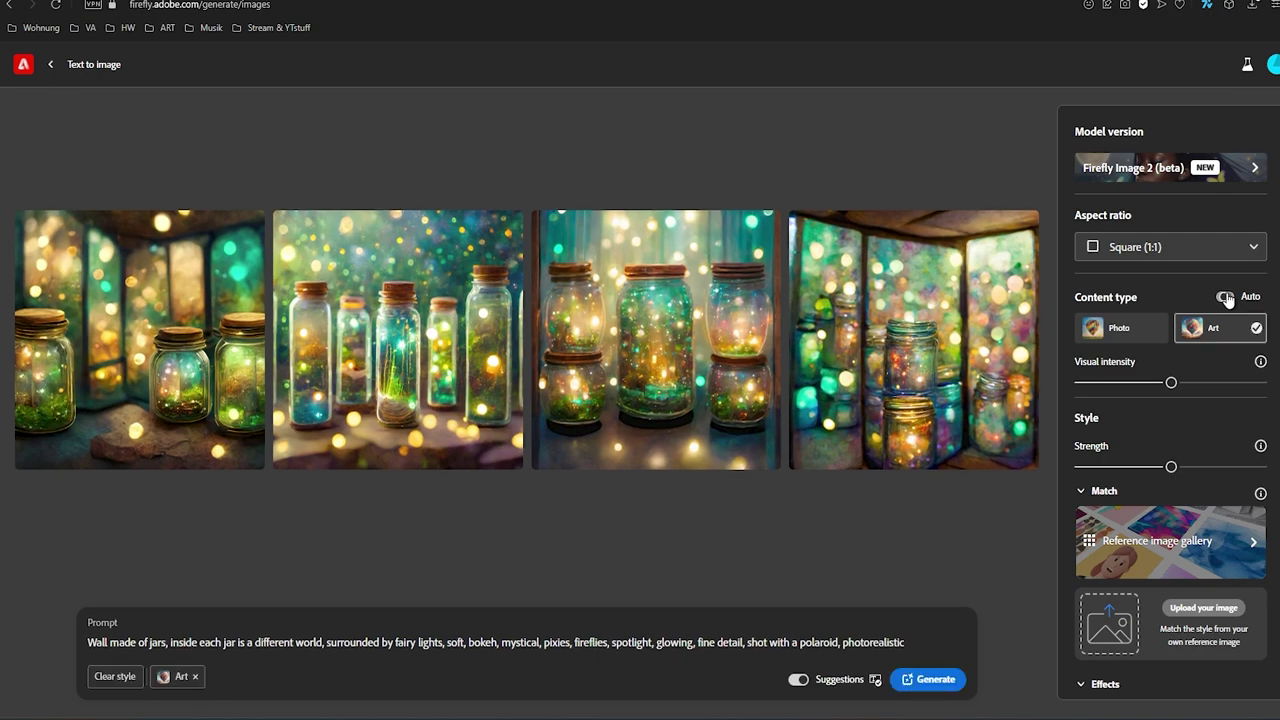
{"action": "left_click", "coordinate": [1096, 339]}
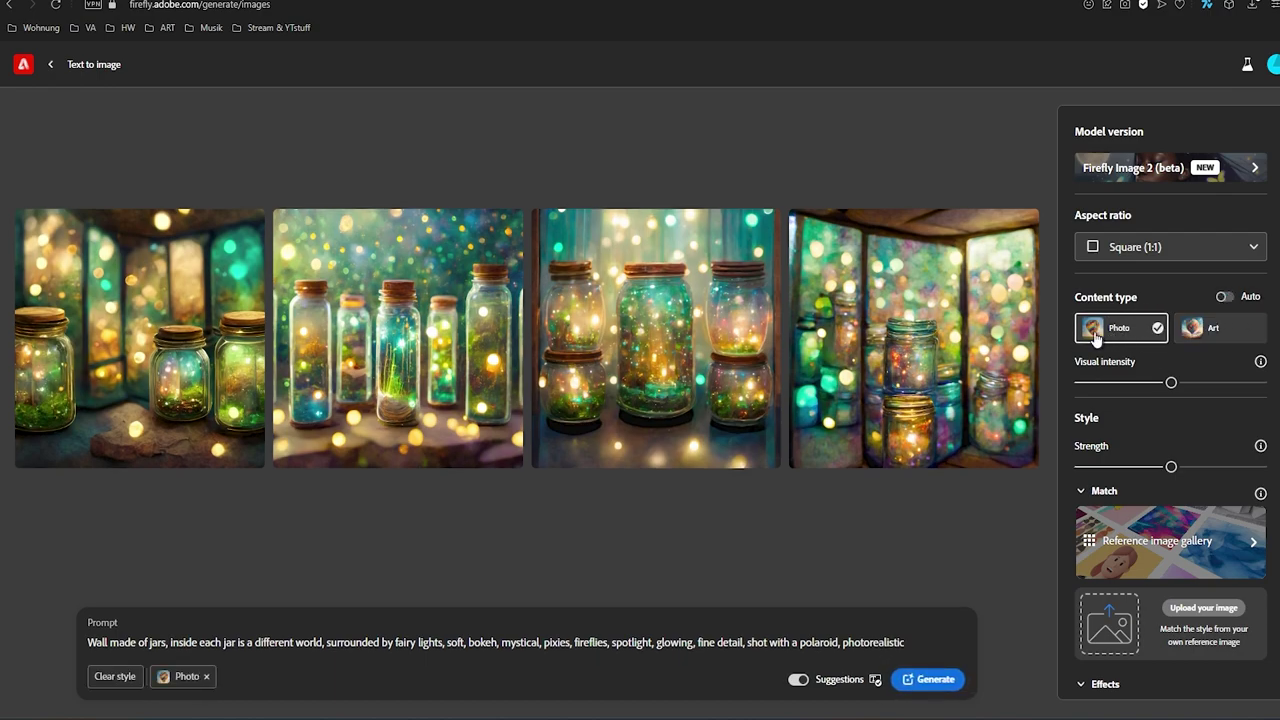
{"action": "left_click", "coordinate": [928, 680]}
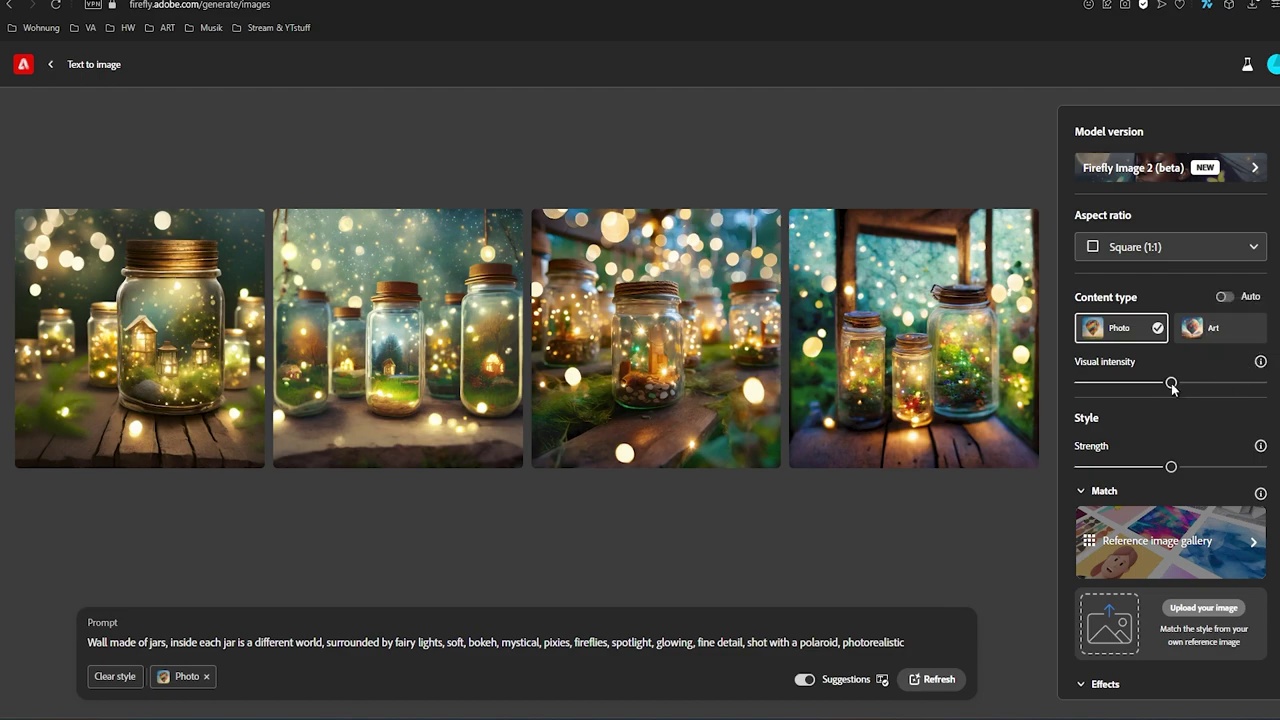
Step: Generate at maximum, then minimum visual intensity, and reset the slider to midpoint
{"action": "left_click_drag", "start_coordinate": [1172, 386], "coordinate": [1261, 383]}
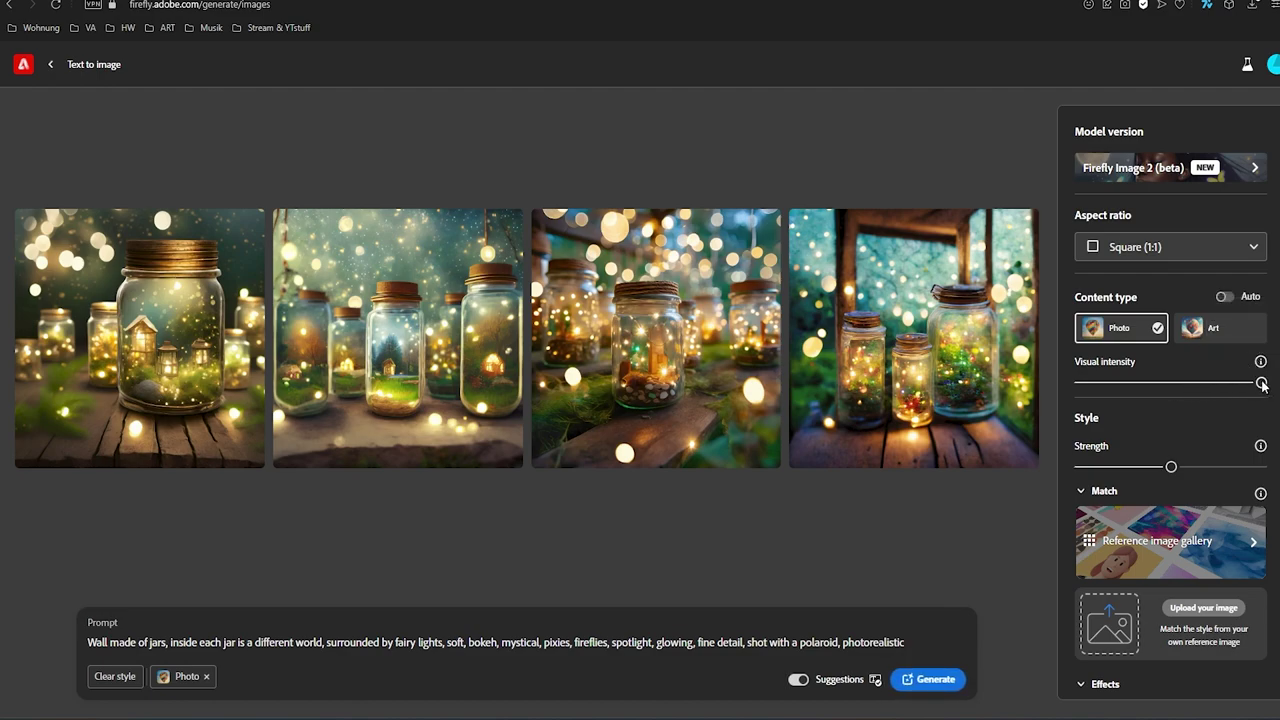
{"action": "left_click", "coordinate": [935, 679]}
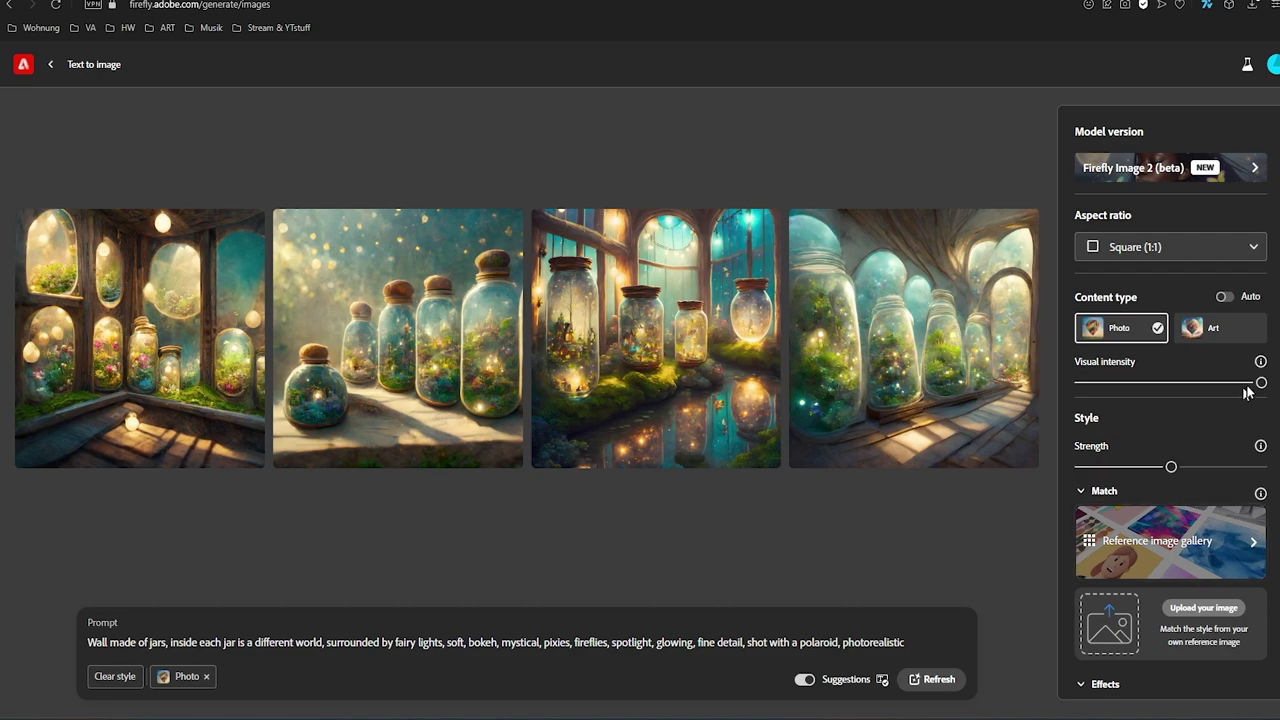
{"action": "left_click_drag", "start_coordinate": [1261, 383], "coordinate": [1080, 383]}
{"action": "left_click", "coordinate": [930, 679]}
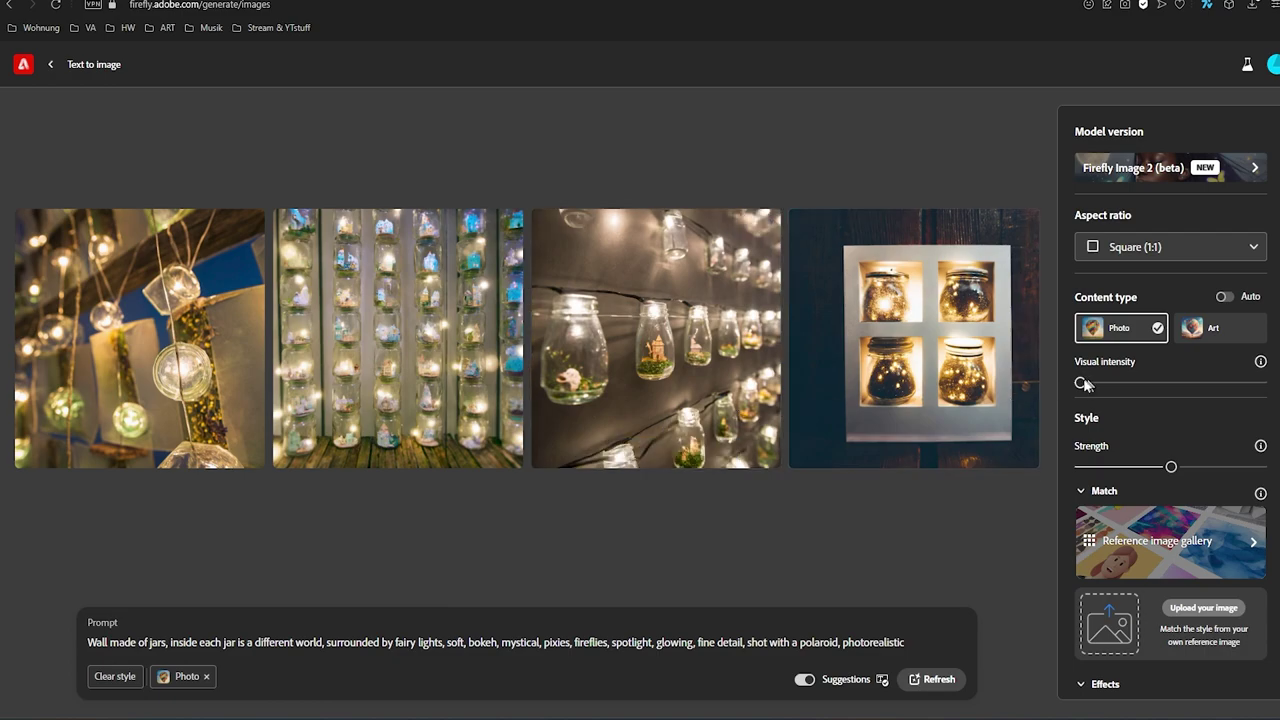
{"action": "left_click_drag", "start_coordinate": [1080, 383], "coordinate": [1172, 384]}
Step: Apply the Hyper realistic effect from Popular styles, then show the Effects category
{"action": "scroll", "coordinate": [1130, 420], "scroll_direction": "down", "scroll_amount": 1}
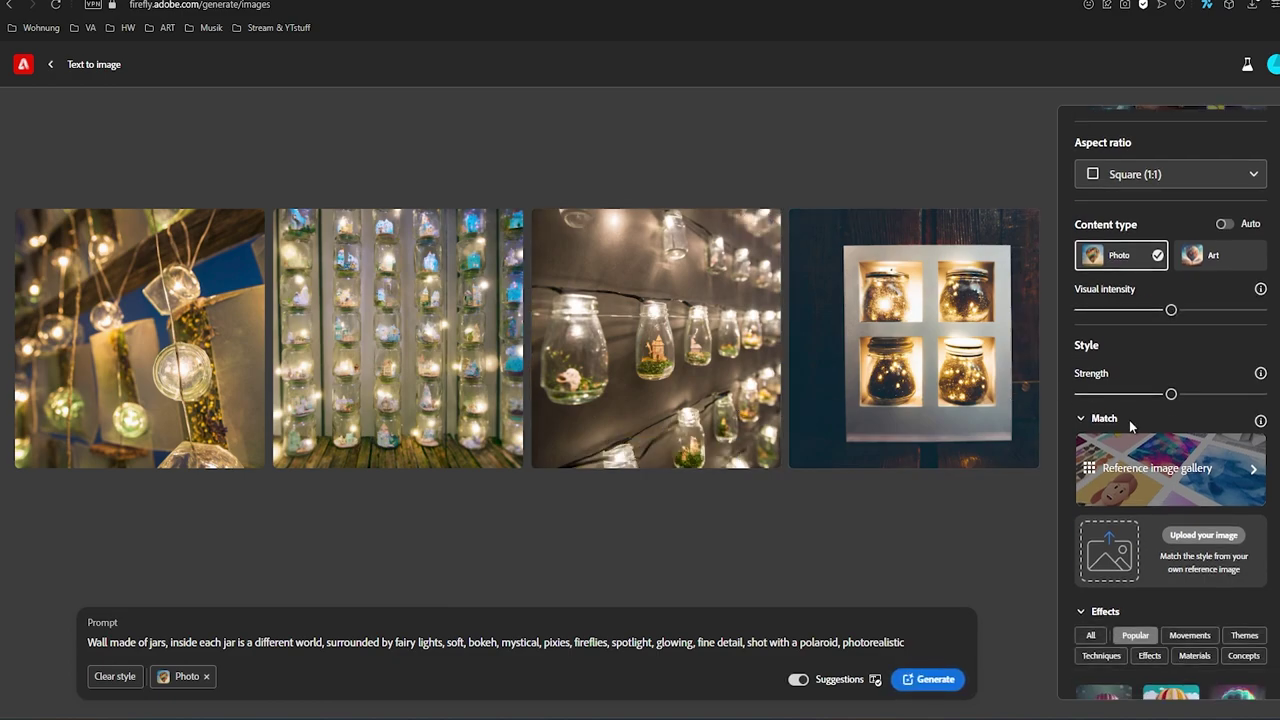
{"action": "scroll", "coordinate": [1130, 420], "scroll_direction": "down", "scroll_amount": 1}
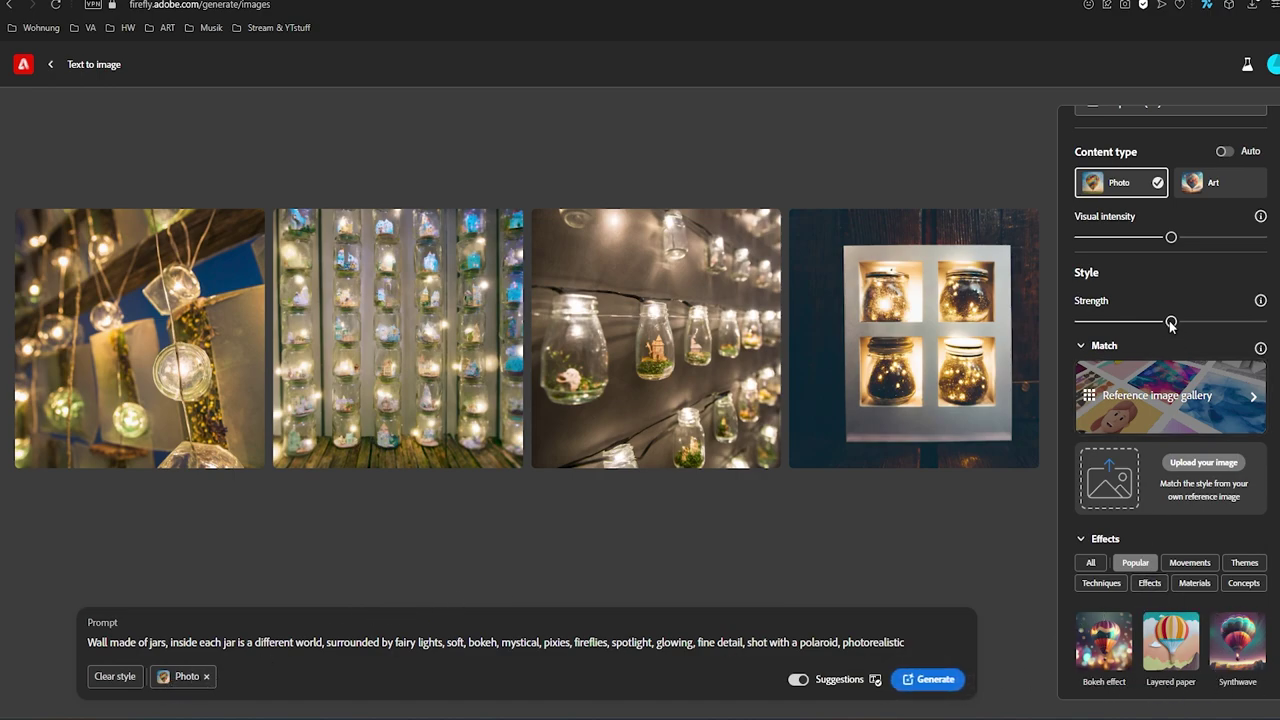
{"action": "scroll", "coordinate": [1150, 293], "scroll_direction": "down", "scroll_amount": 1}
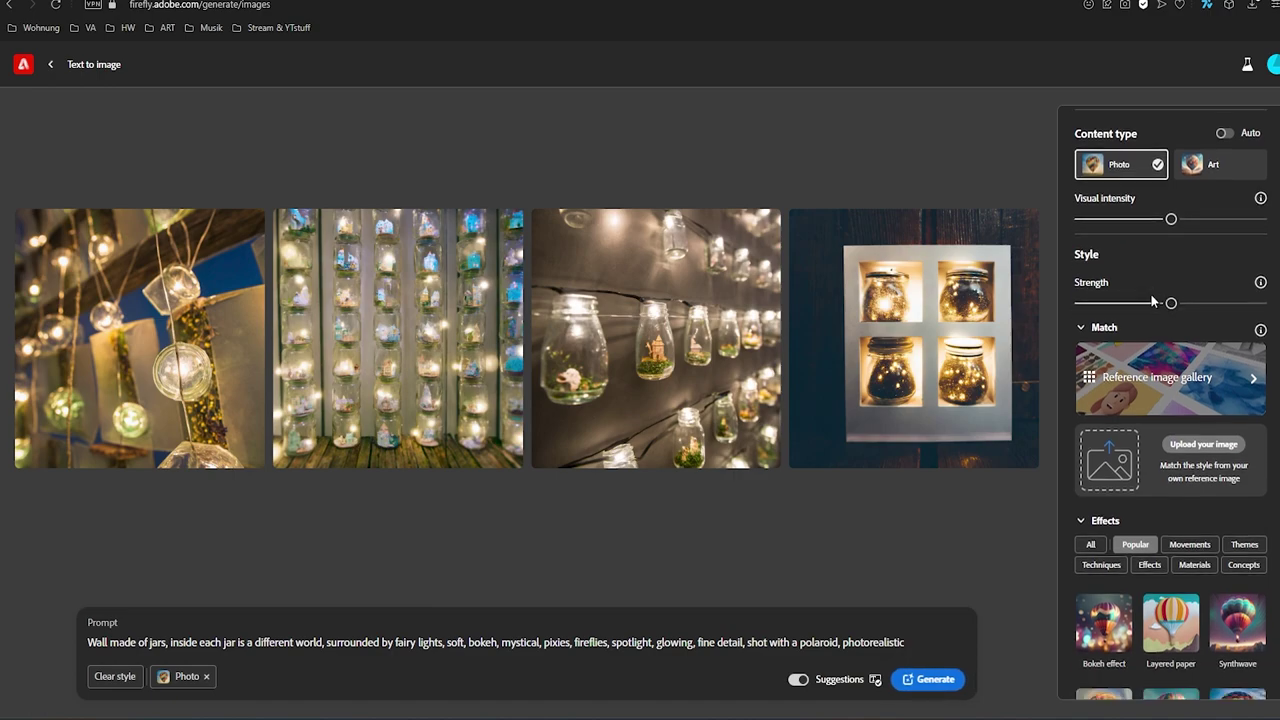
{"action": "scroll", "coordinate": [1150, 293], "scroll_direction": "down", "scroll_amount": 1}
{"action": "scroll", "coordinate": [1150, 293], "scroll_direction": "down", "scroll_amount": 2}
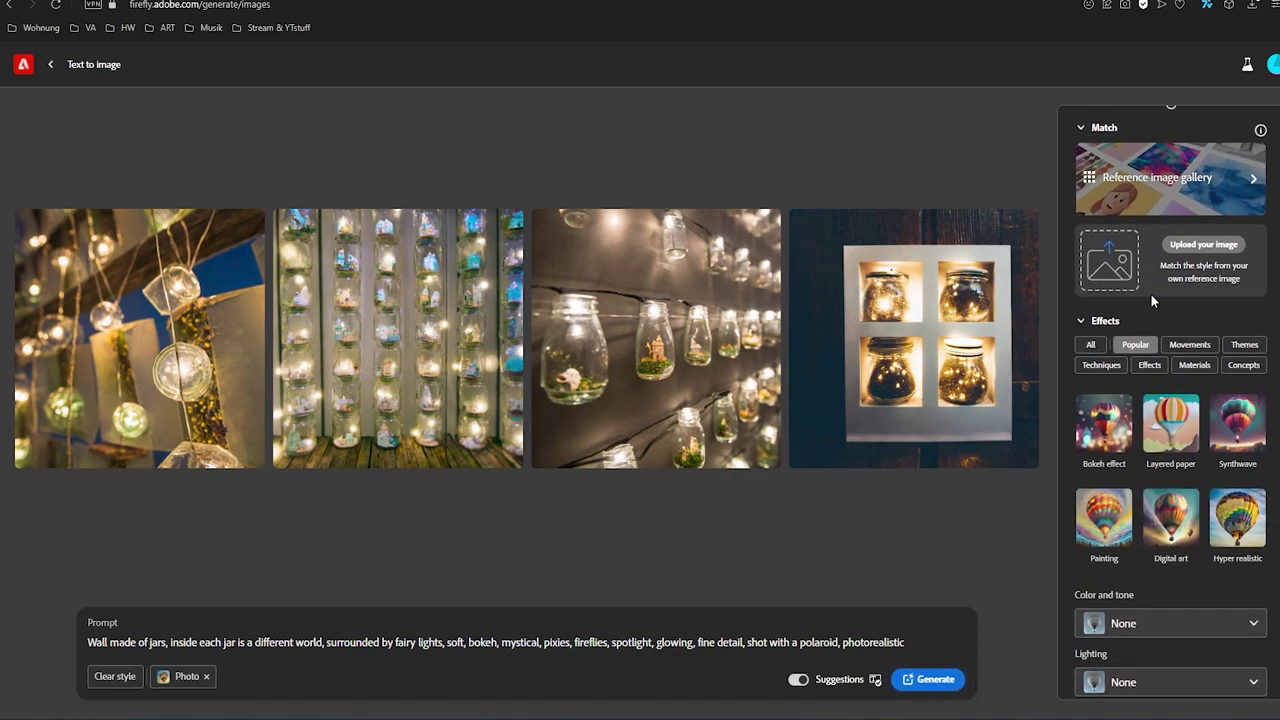
{"action": "scroll", "coordinate": [1151, 294], "scroll_direction": "down", "scroll_amount": 1}
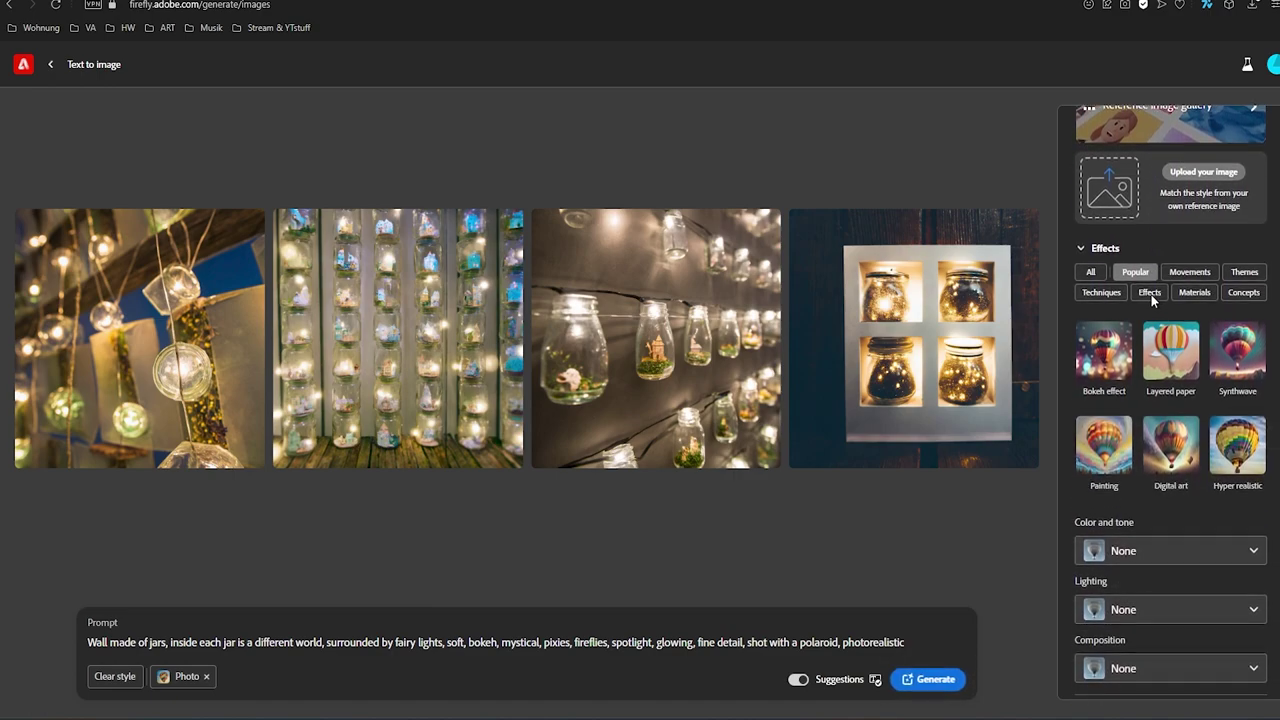
{"action": "left_click", "coordinate": [1240, 456]}
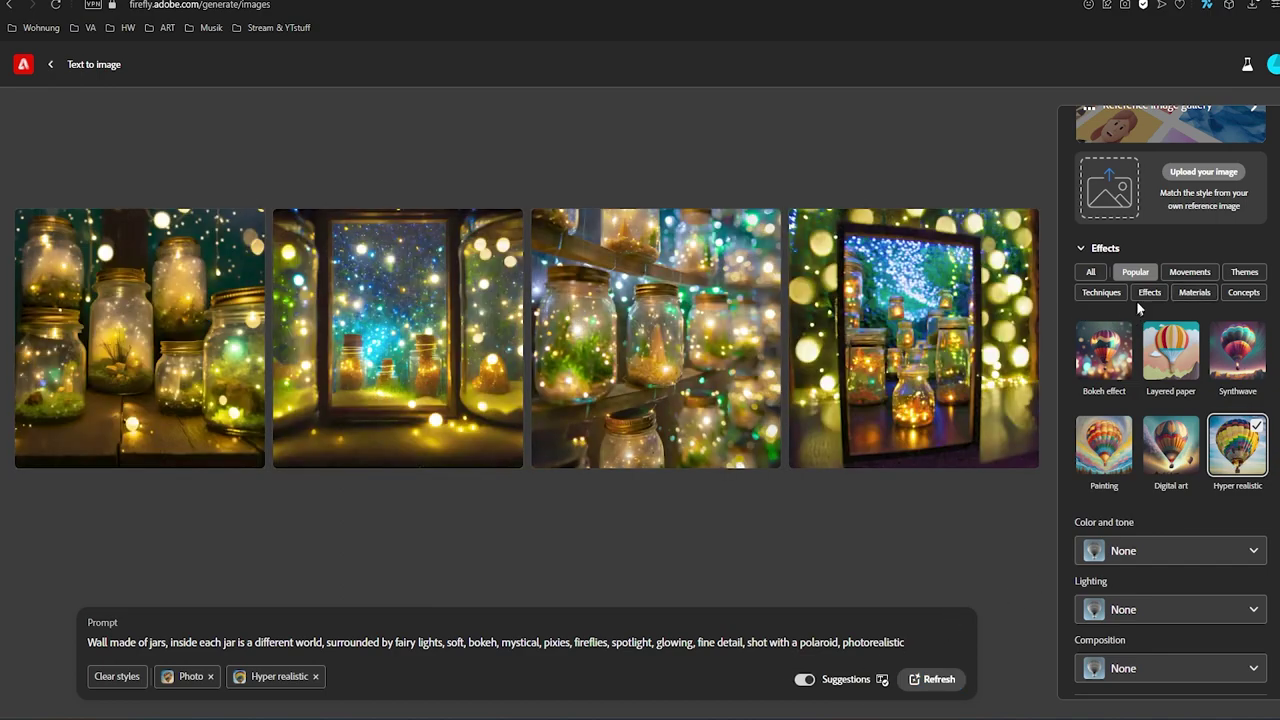
{"action": "left_click", "coordinate": [1148, 294]}
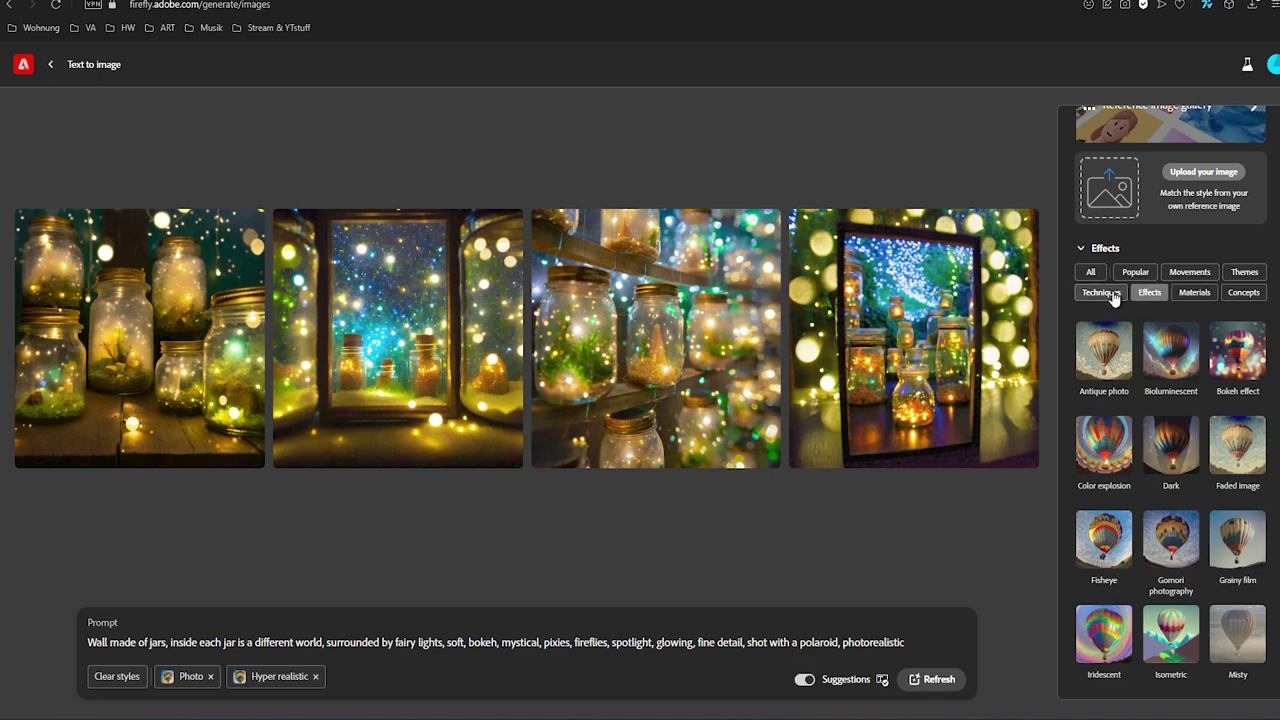
Step: Add the Bokeh effect style and browse the Techniques styles
{"action": "left_click", "coordinate": [1235, 378]}
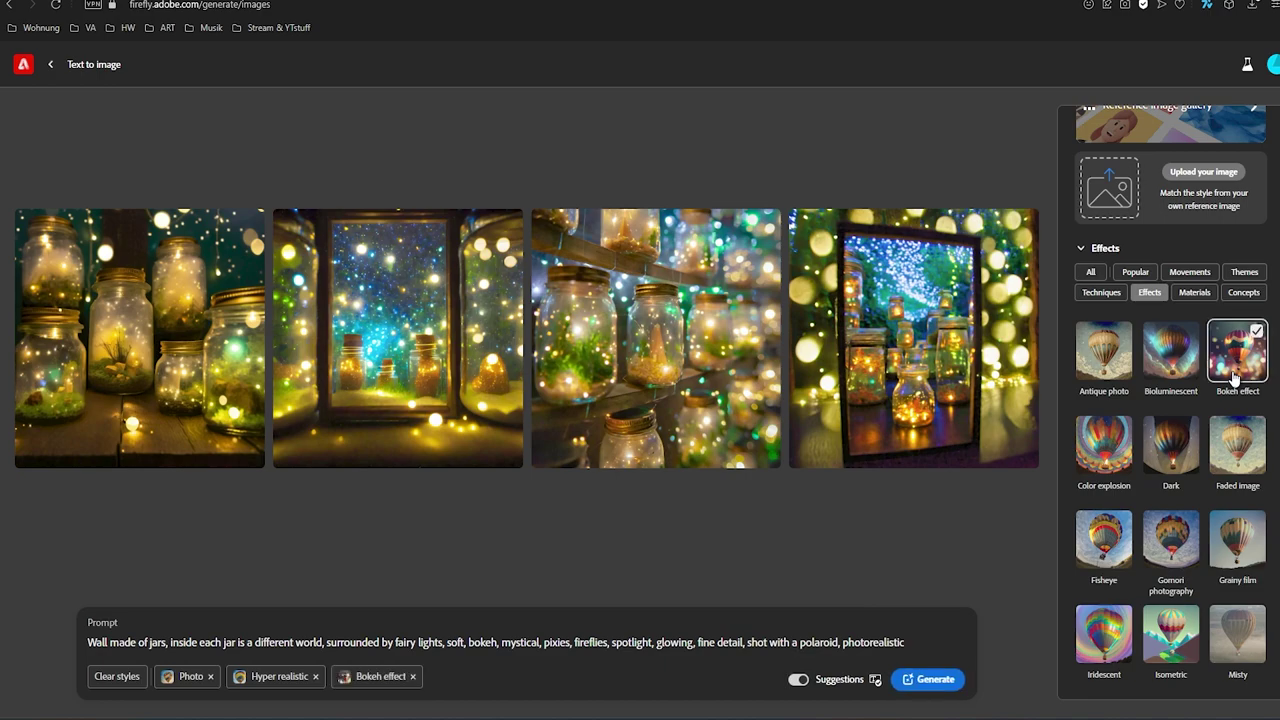
{"action": "left_click", "coordinate": [1104, 298]}
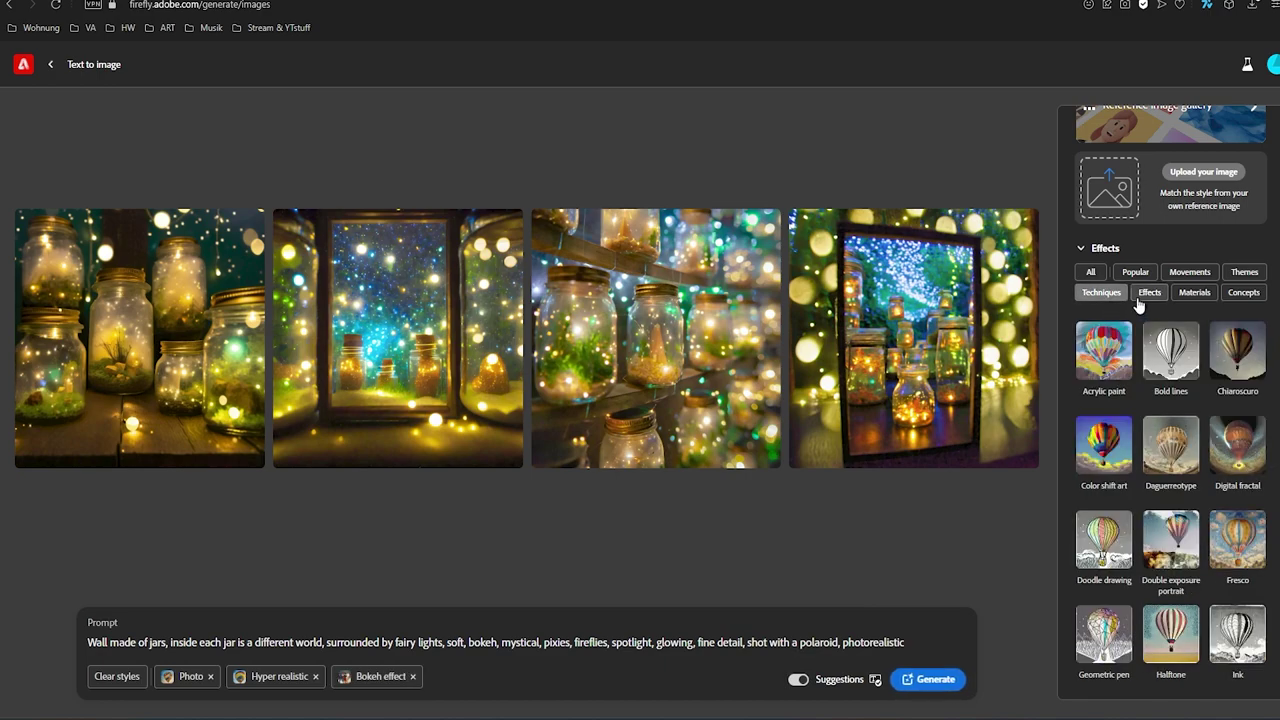
{"action": "scroll", "coordinate": [1190, 372], "scroll_direction": "down", "scroll_amount": 1}
{"action": "scroll", "coordinate": [1190, 372], "scroll_direction": "down", "scroll_amount": 2}
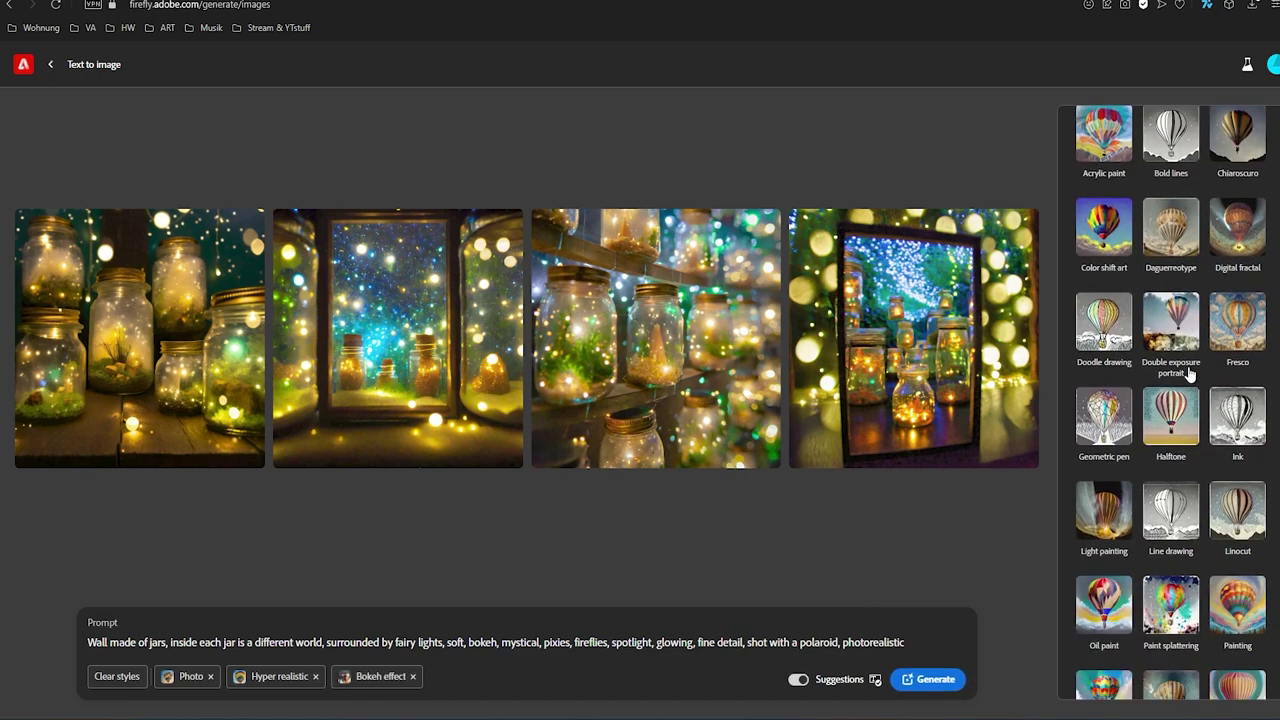
{"action": "scroll", "coordinate": [1190, 372], "scroll_direction": "down", "scroll_amount": 2}
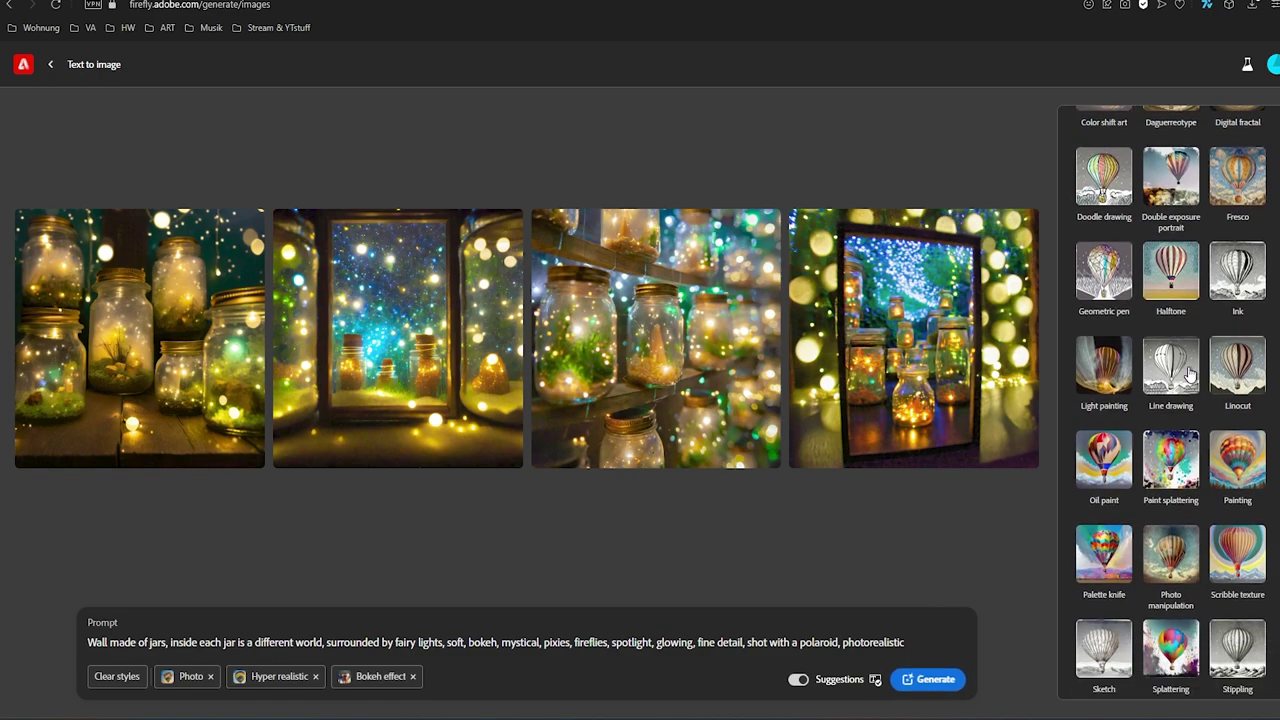
{"action": "scroll", "coordinate": [1190, 372], "scroll_direction": "up", "scroll_amount": 2}
{"action": "scroll", "coordinate": [1190, 372], "scroll_direction": "up", "scroll_amount": 2}
{"action": "scroll", "coordinate": [1220, 355], "scroll_direction": "up", "scroll_amount": 2}
Step: Browse the Themes and Concepts styles and add the Futuristic effect
{"action": "left_click", "coordinate": [1230, 346]}
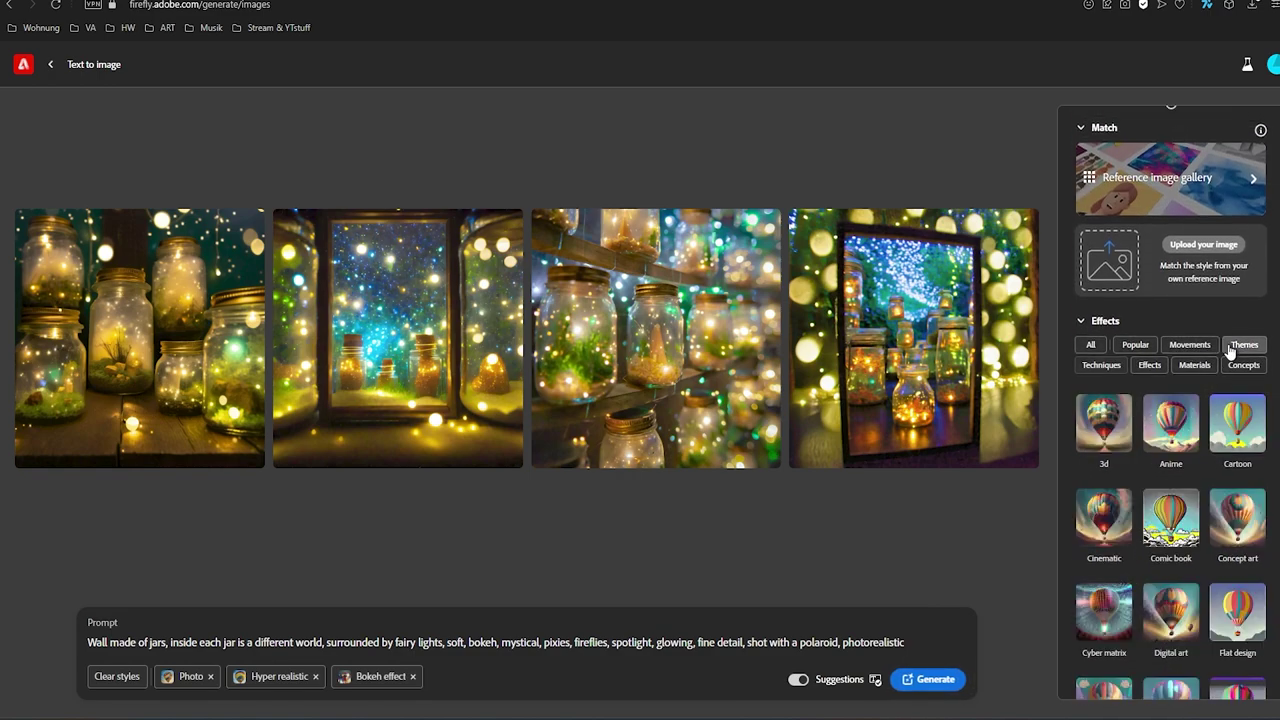
{"action": "scroll", "coordinate": [1220, 410], "scroll_direction": "down", "scroll_amount": 2}
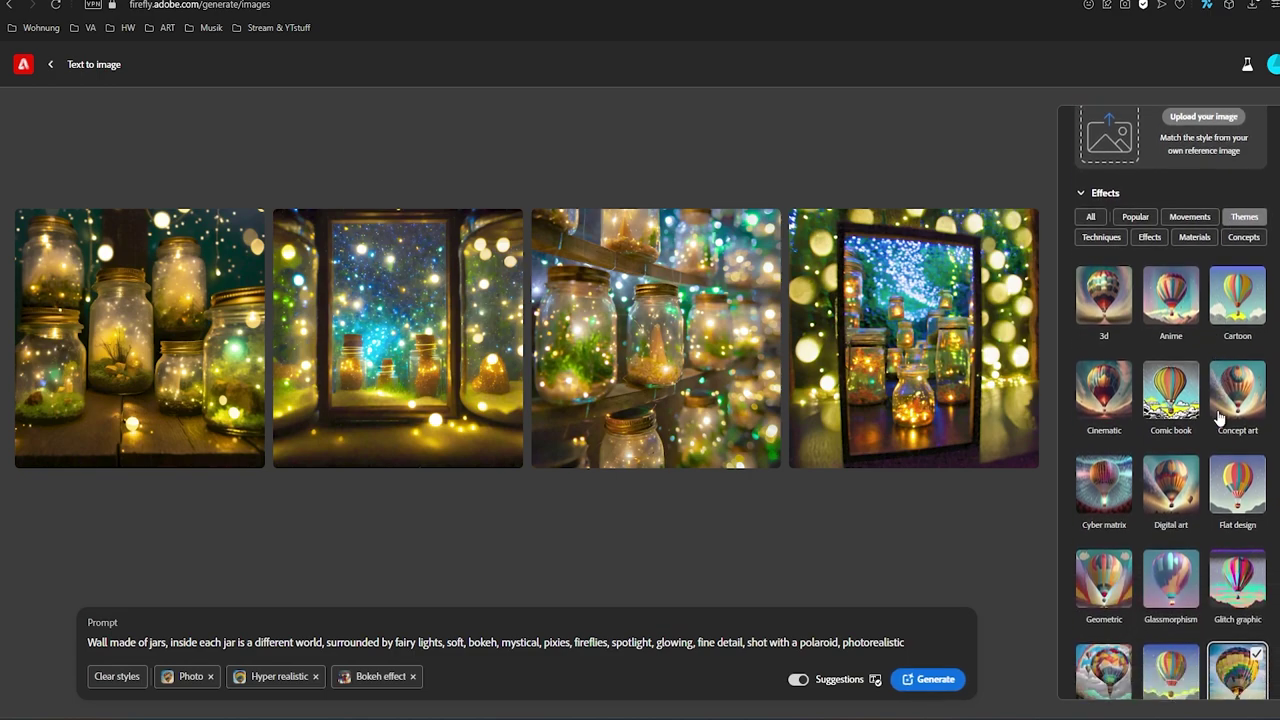
{"action": "scroll", "coordinate": [1220, 418], "scroll_direction": "down", "scroll_amount": 1}
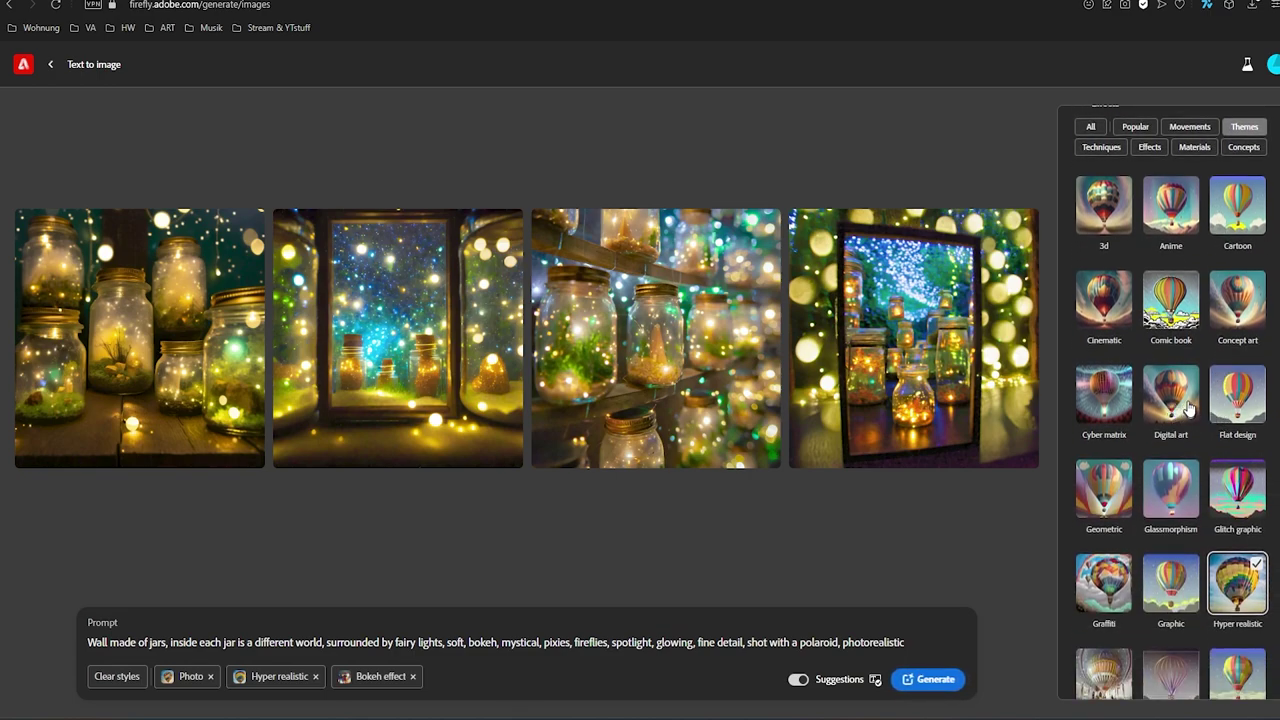
{"action": "scroll", "coordinate": [1189, 405], "scroll_direction": "down", "scroll_amount": 2}
{"action": "scroll", "coordinate": [1189, 405], "scroll_direction": "down", "scroll_amount": 3}
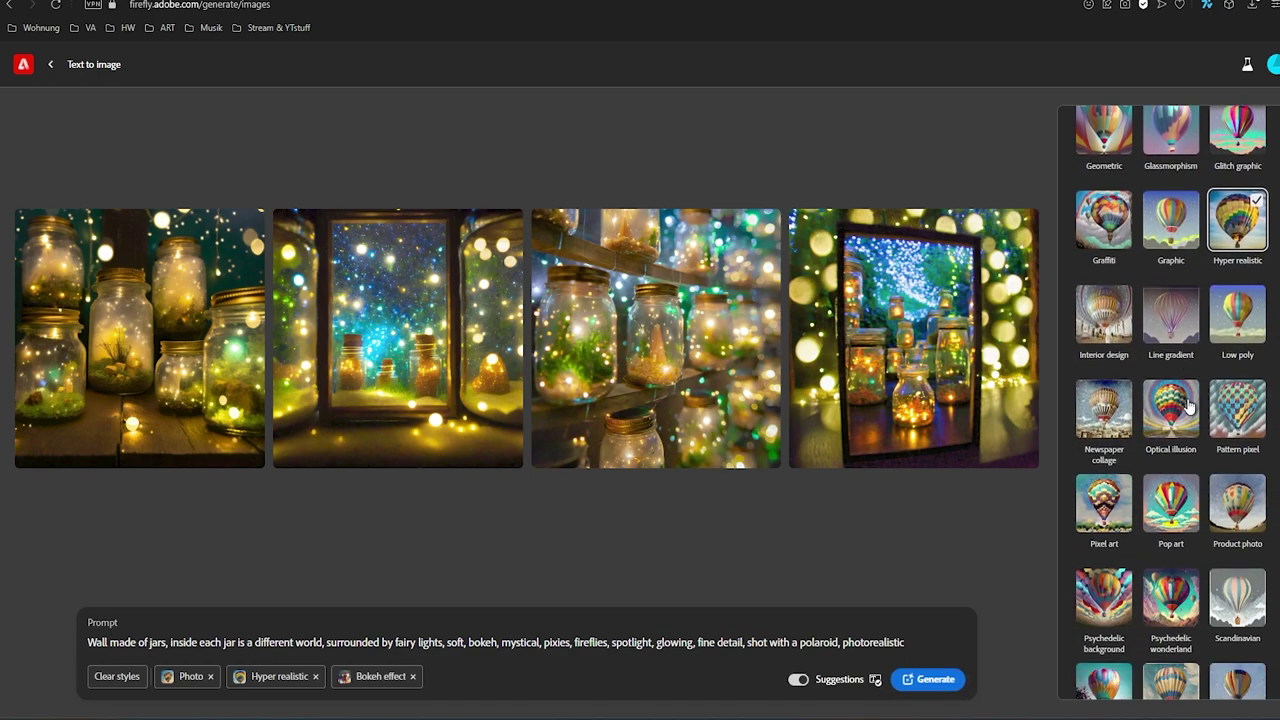
{"action": "scroll", "coordinate": [1189, 405], "scroll_direction": "up", "scroll_amount": 3}
{"action": "scroll", "coordinate": [1189, 405], "scroll_direction": "up", "scroll_amount": 4}
{"action": "left_click", "coordinate": [1244, 292]}
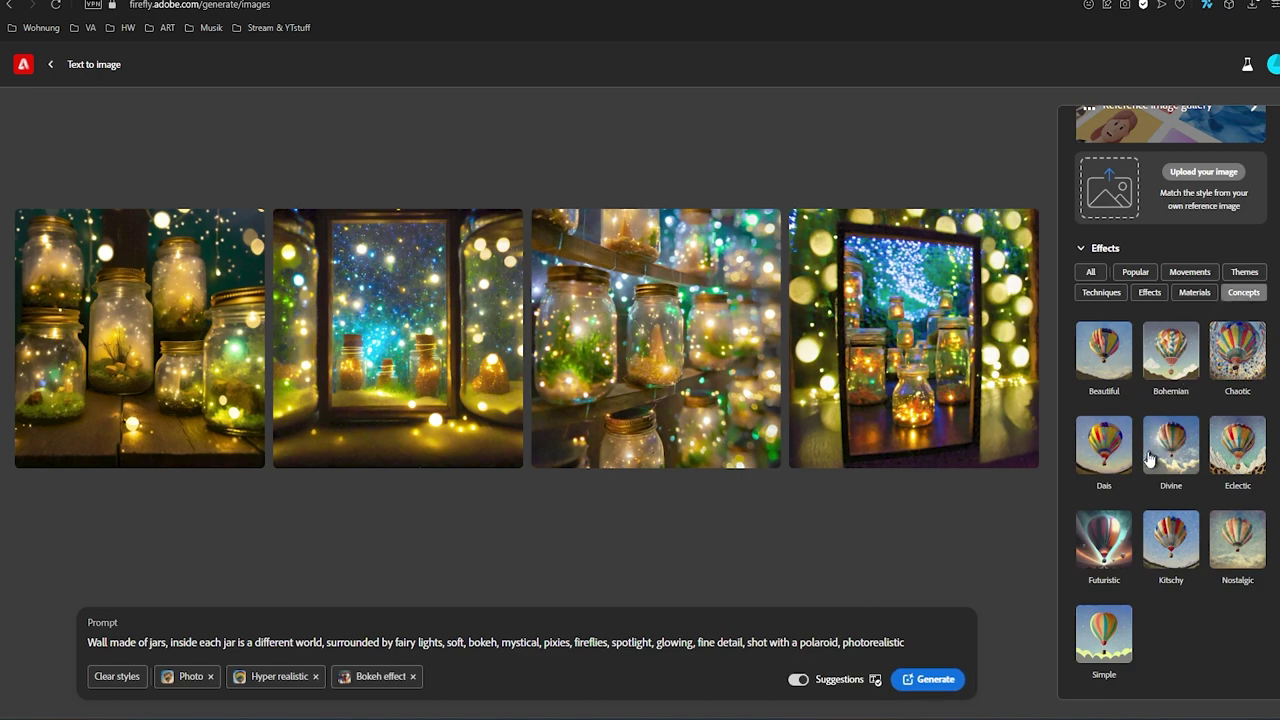
{"action": "left_click", "coordinate": [1104, 546]}
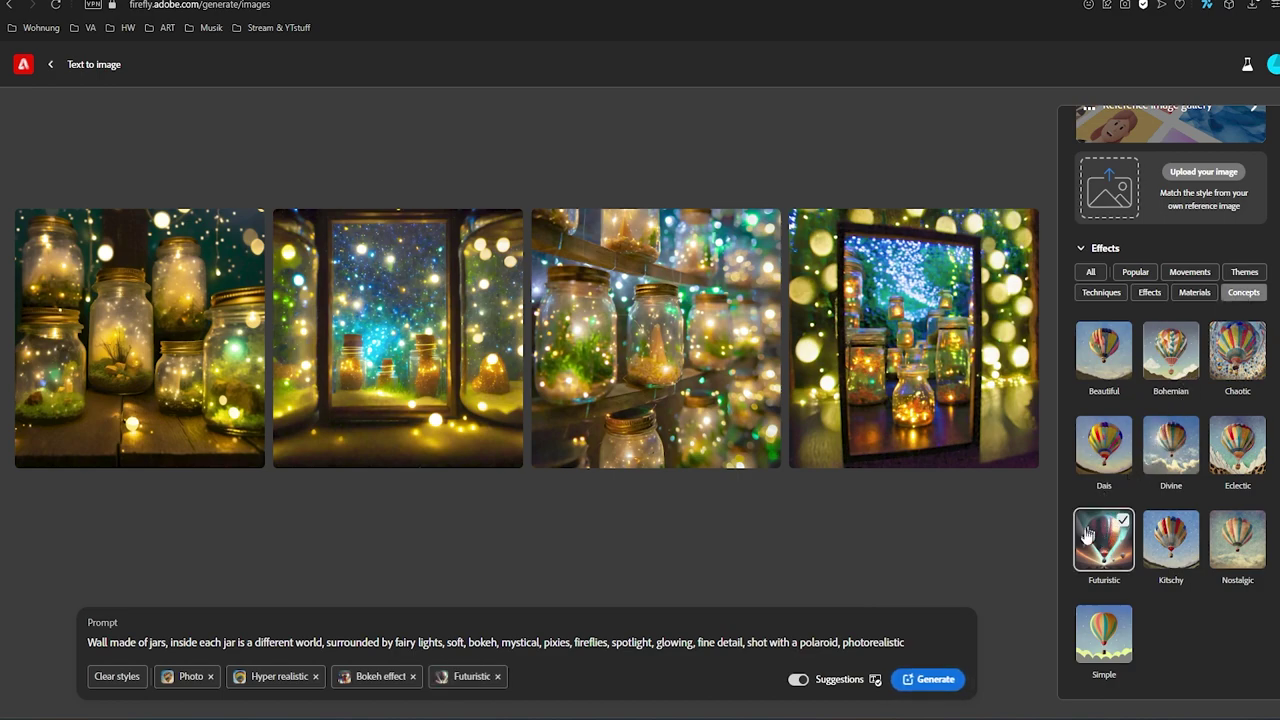
{"action": "scroll", "coordinate": [1133, 540], "scroll_direction": "up", "scroll_amount": 1}
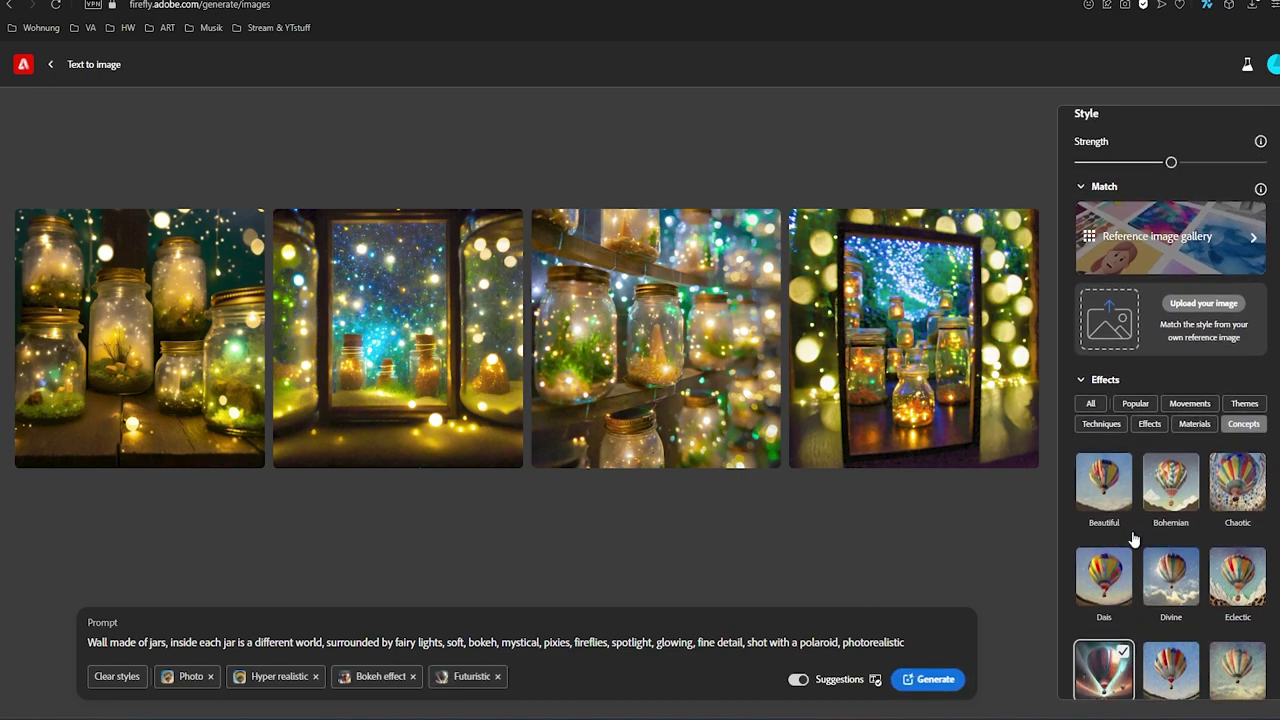
{"action": "scroll", "coordinate": [1133, 540], "scroll_direction": "up", "scroll_amount": 2}
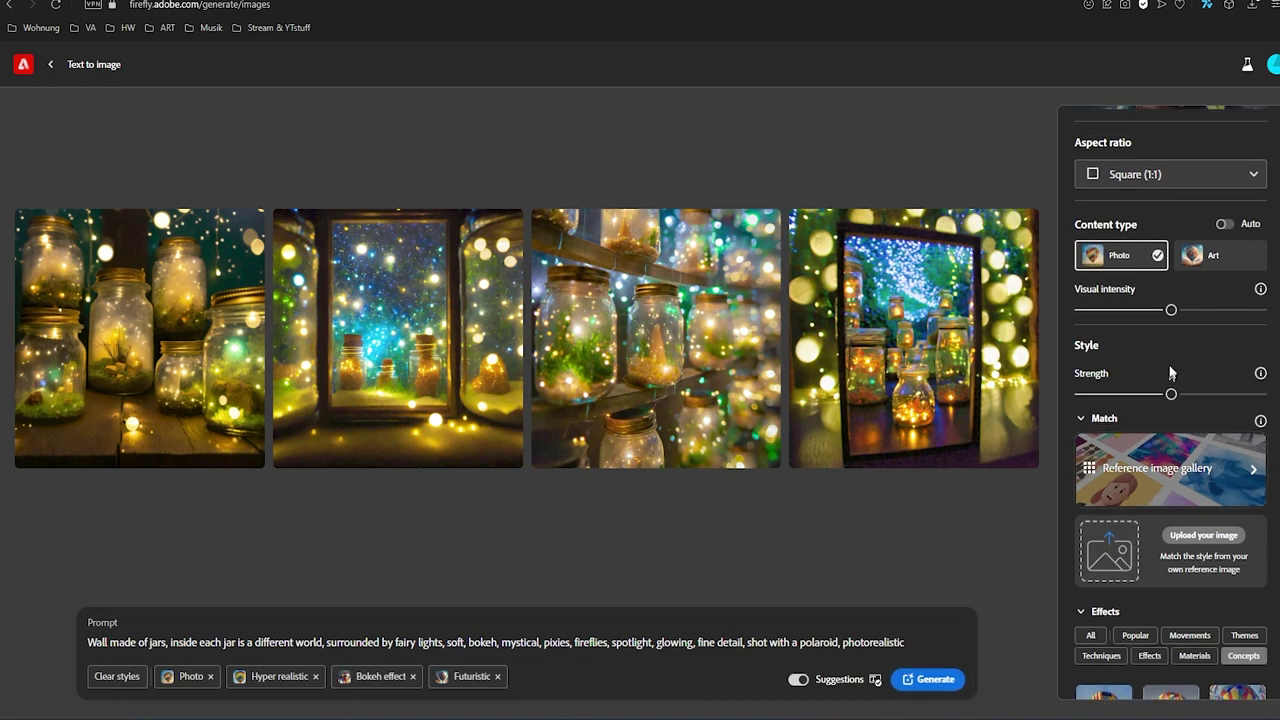
Step: Regenerate at medium and maximum style strength, then reset strength to midpoint
{"action": "left_click_drag", "start_coordinate": [1172, 397], "coordinate": [1104, 400]}
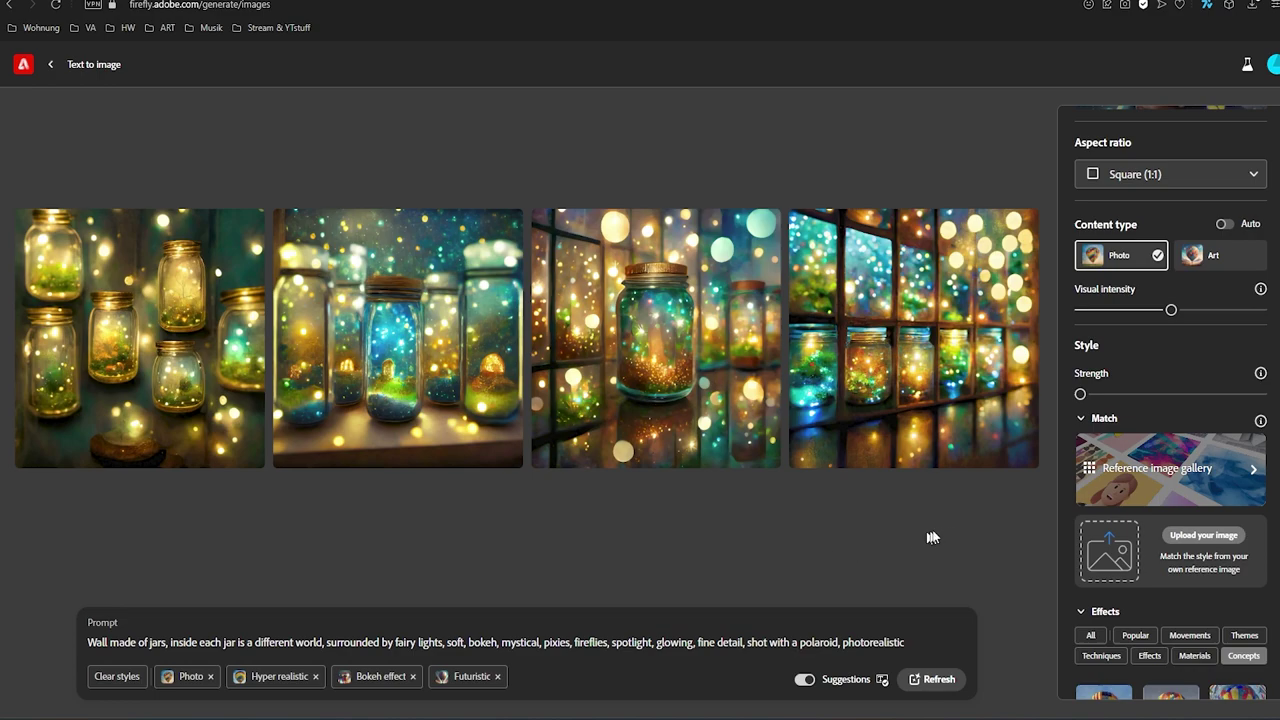
{"action": "left_click_drag", "start_coordinate": [1080, 396], "coordinate": [1171, 394]}
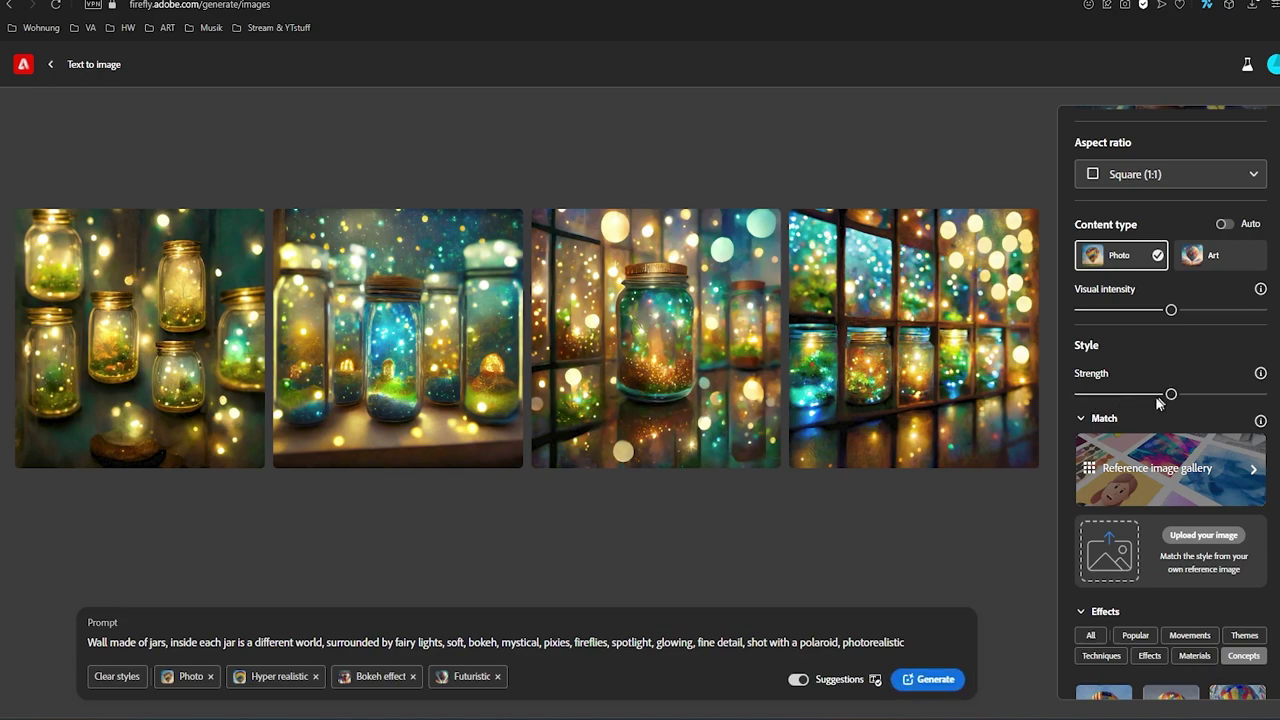
{"action": "left_click", "coordinate": [936, 681]}
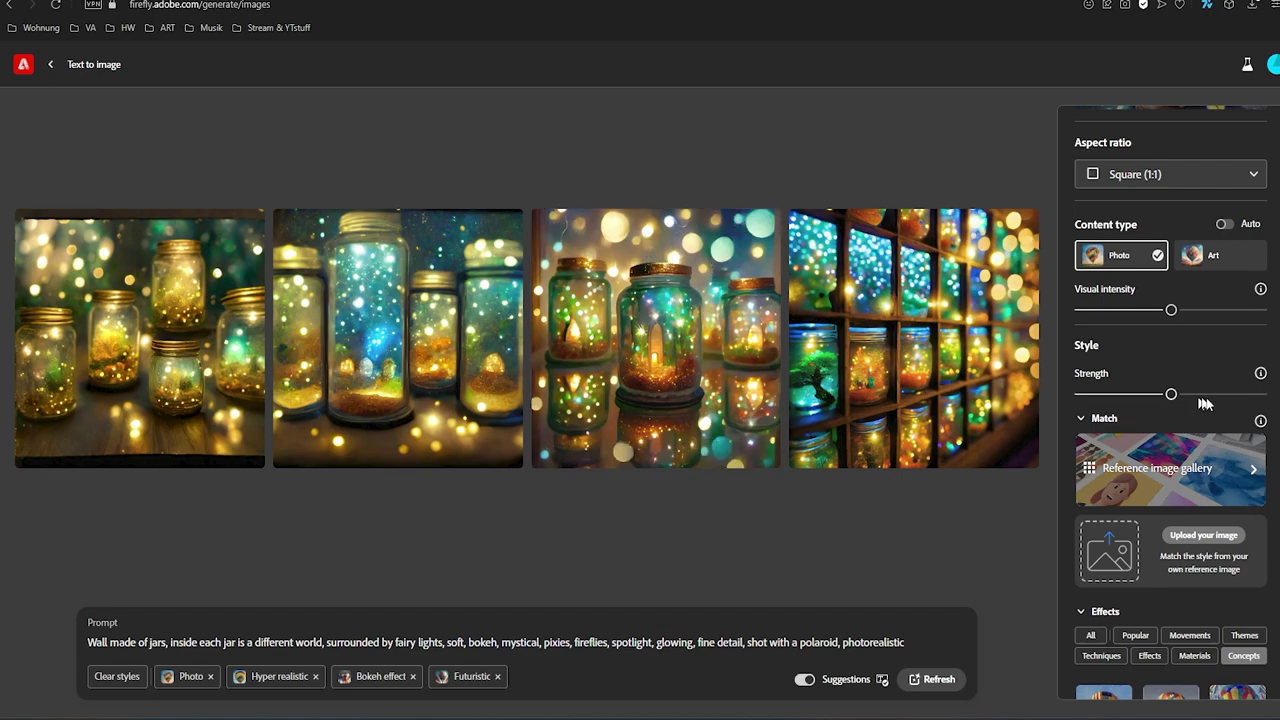
{"action": "left_click_drag", "start_coordinate": [1175, 394], "coordinate": [1261, 394]}
{"action": "left_click", "coordinate": [934, 680]}
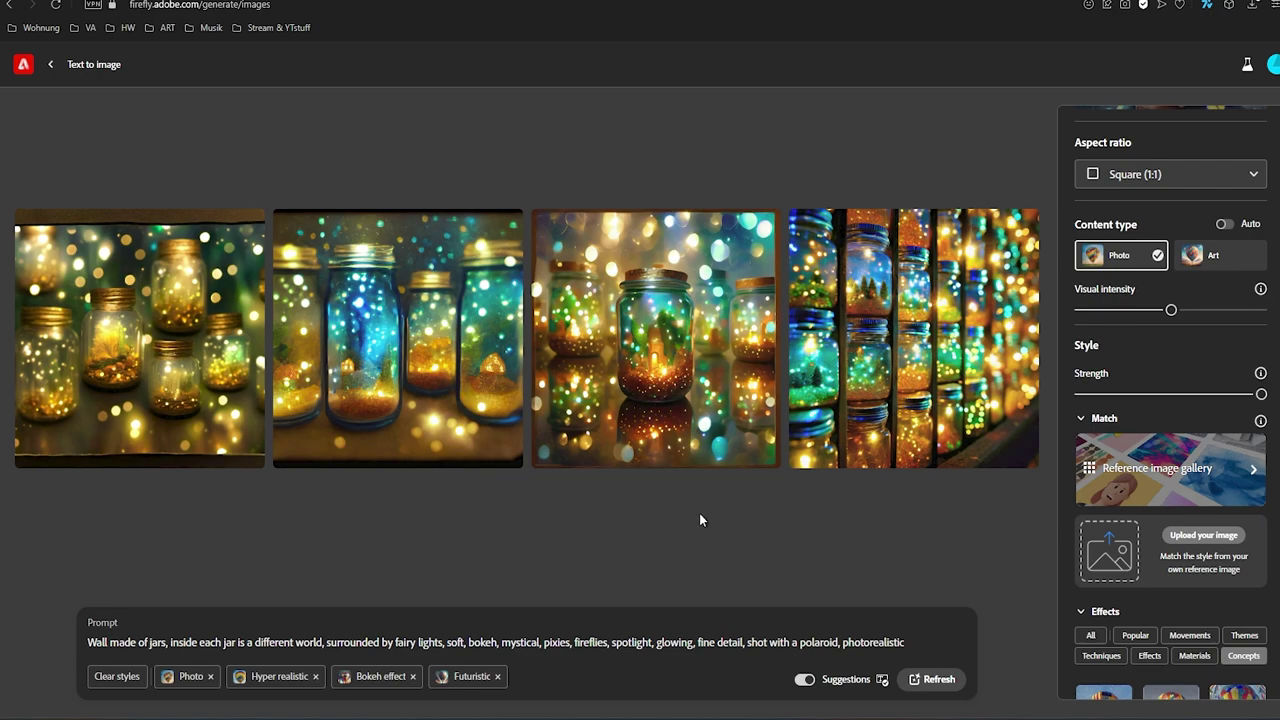
{"action": "left_click_drag", "start_coordinate": [1261, 394], "coordinate": [1168, 394]}
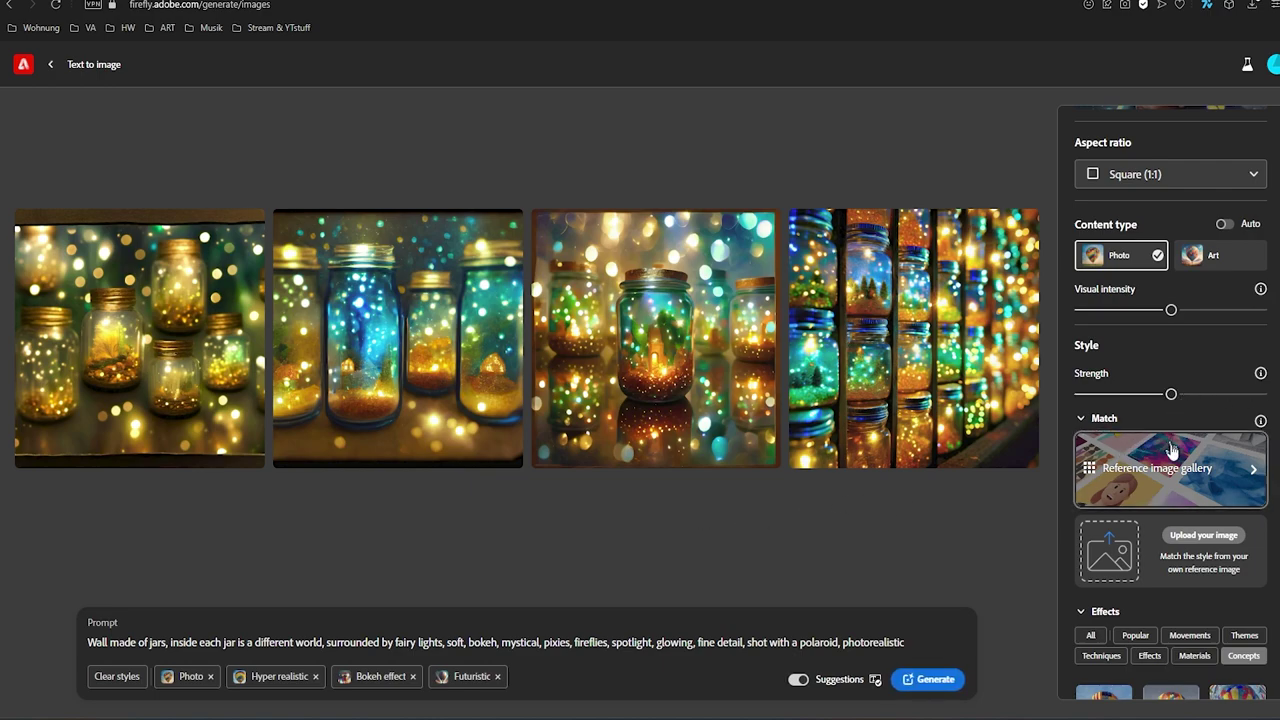
Step: Generate jar images using the pink cloud image as style reference
{"action": "left_click", "coordinate": [1186, 468]}
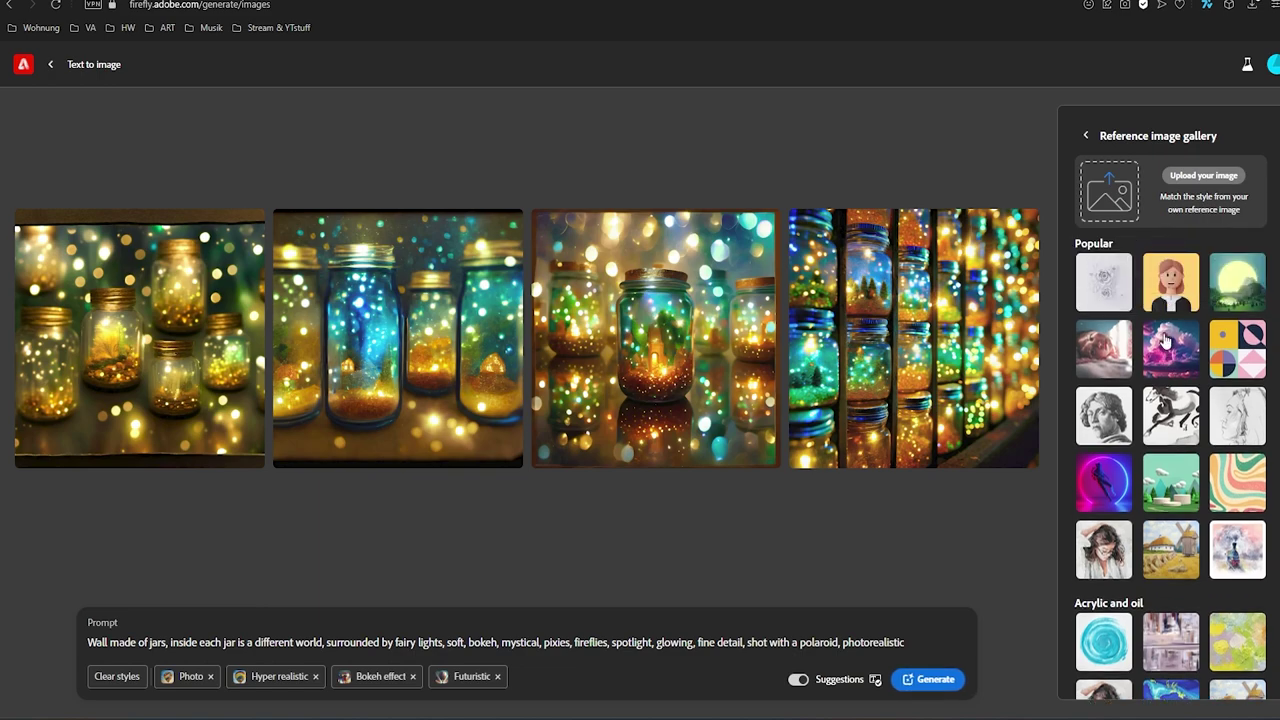
{"action": "left_click", "coordinate": [1168, 355]}
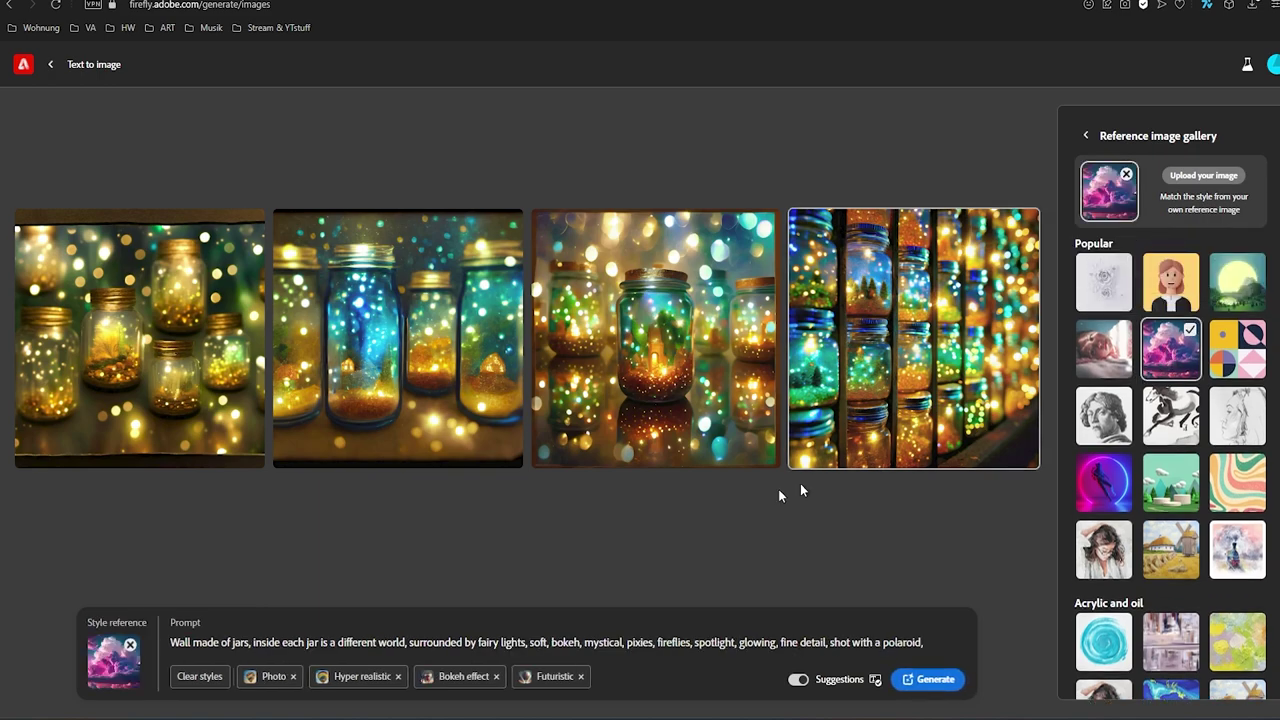
{"action": "mouse_move", "coordinate": [112, 660]}
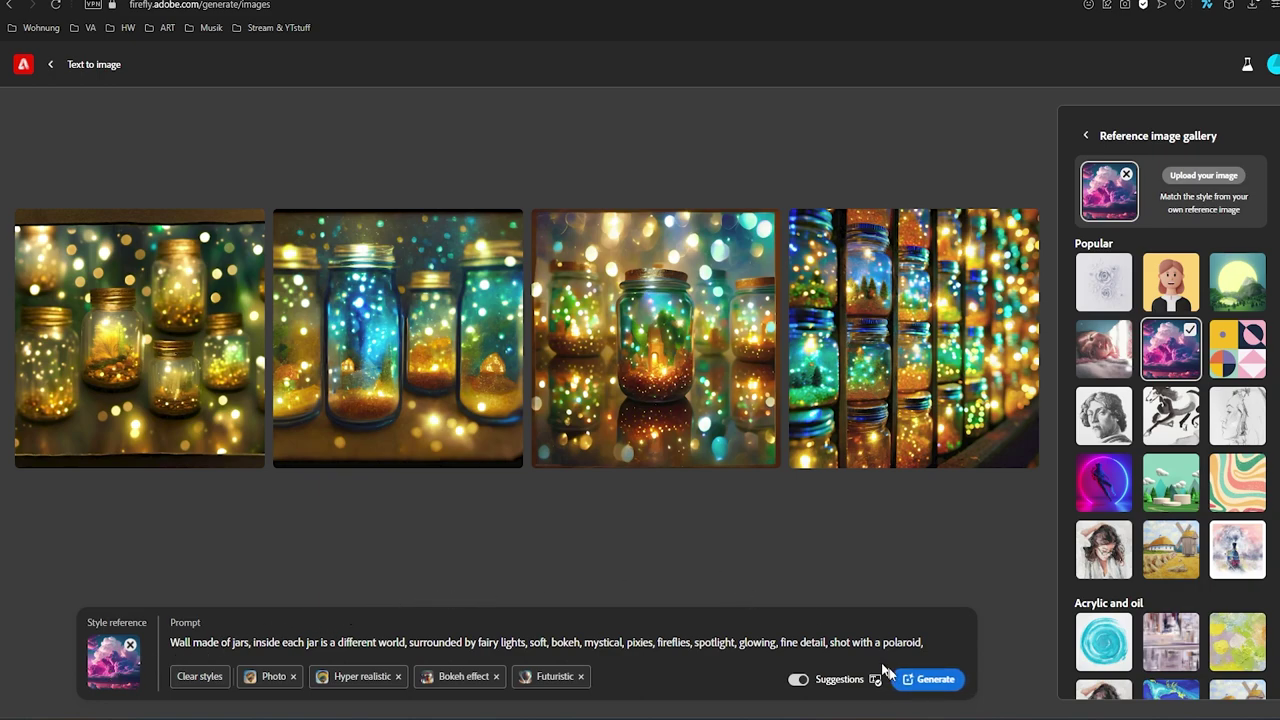
{"action": "left_click", "coordinate": [917, 684]}
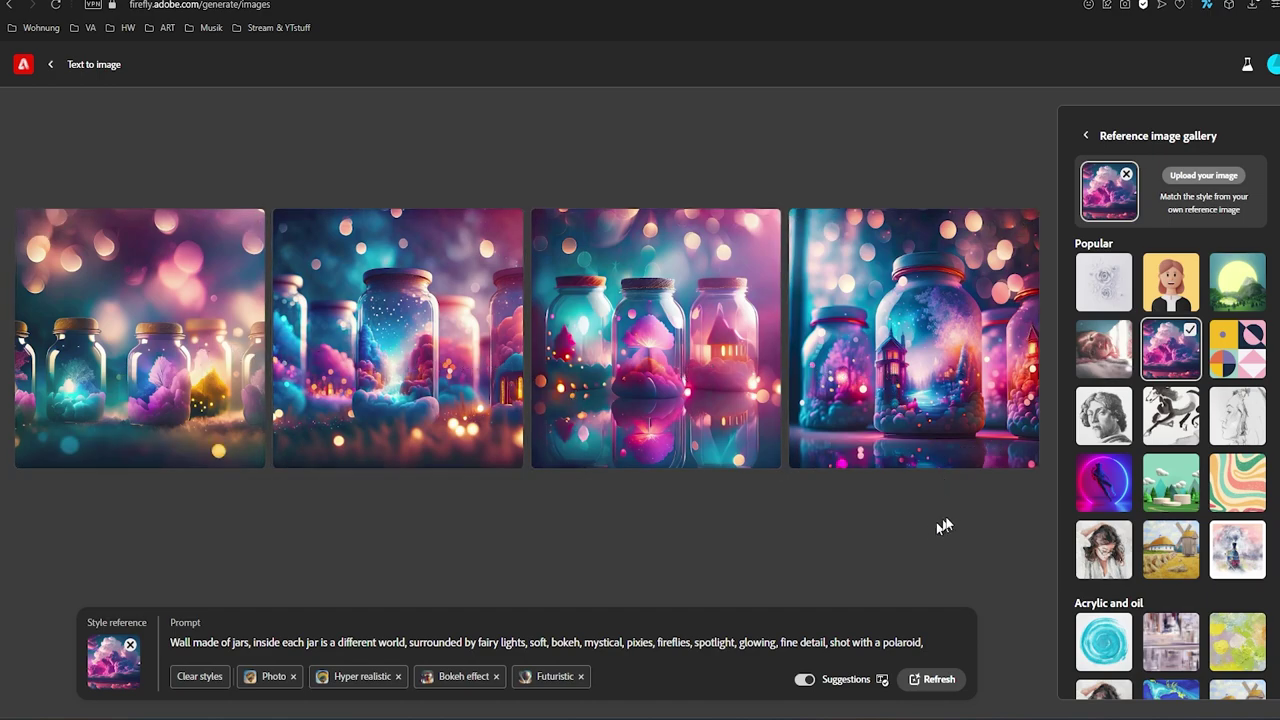
Step: Regenerate with the geometric shapes reference, then remove it and toggle Suggestions off and on
{"action": "left_click", "coordinate": [1172, 290]}
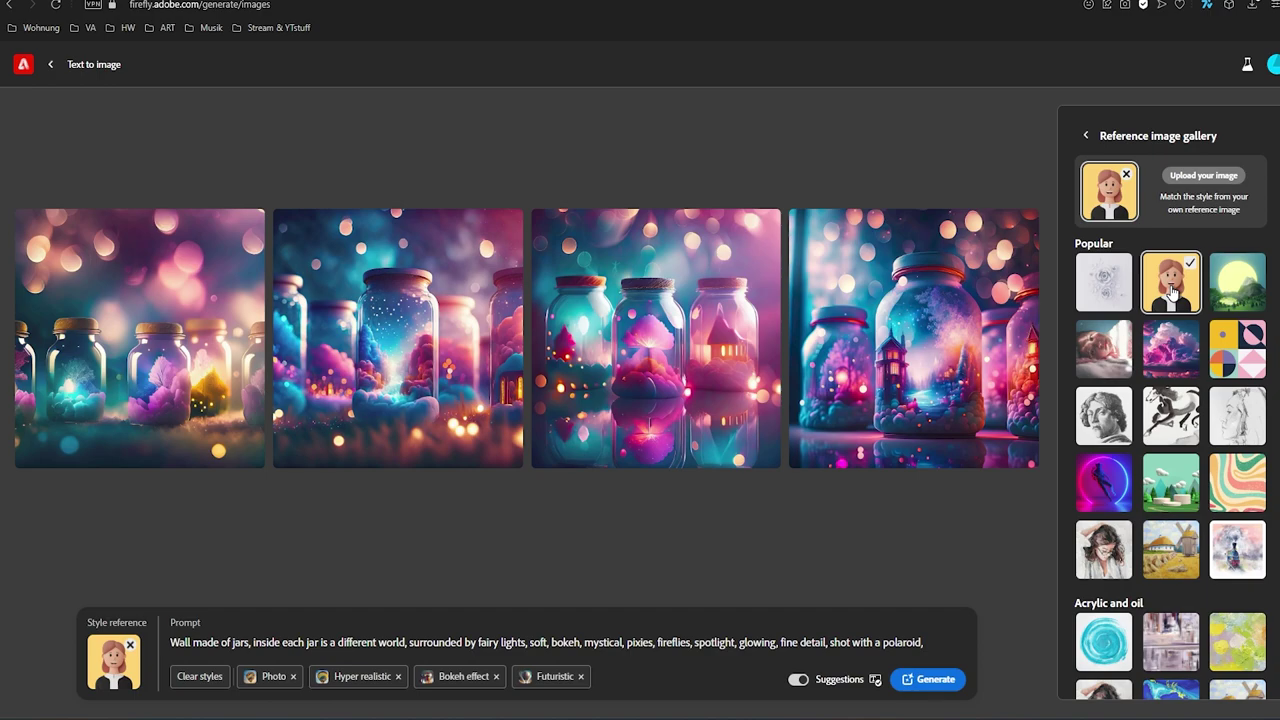
{"action": "left_click", "coordinate": [1232, 355]}
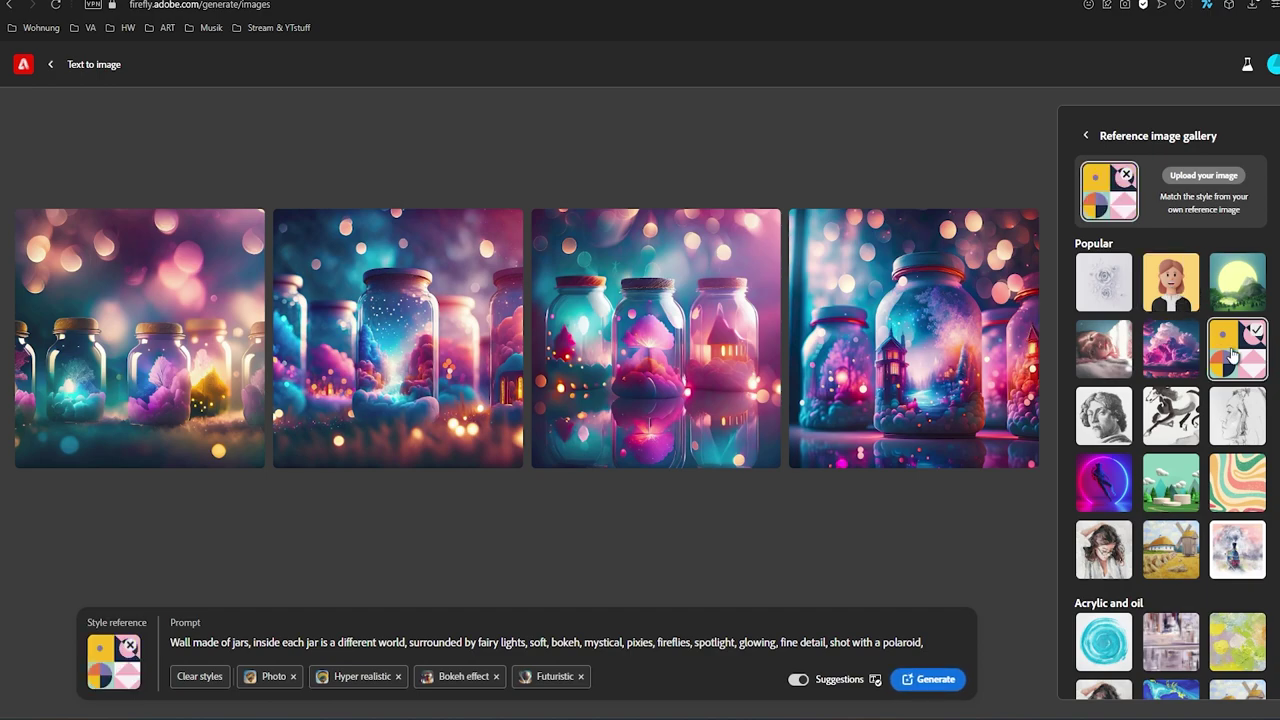
{"action": "left_click", "coordinate": [930, 679]}
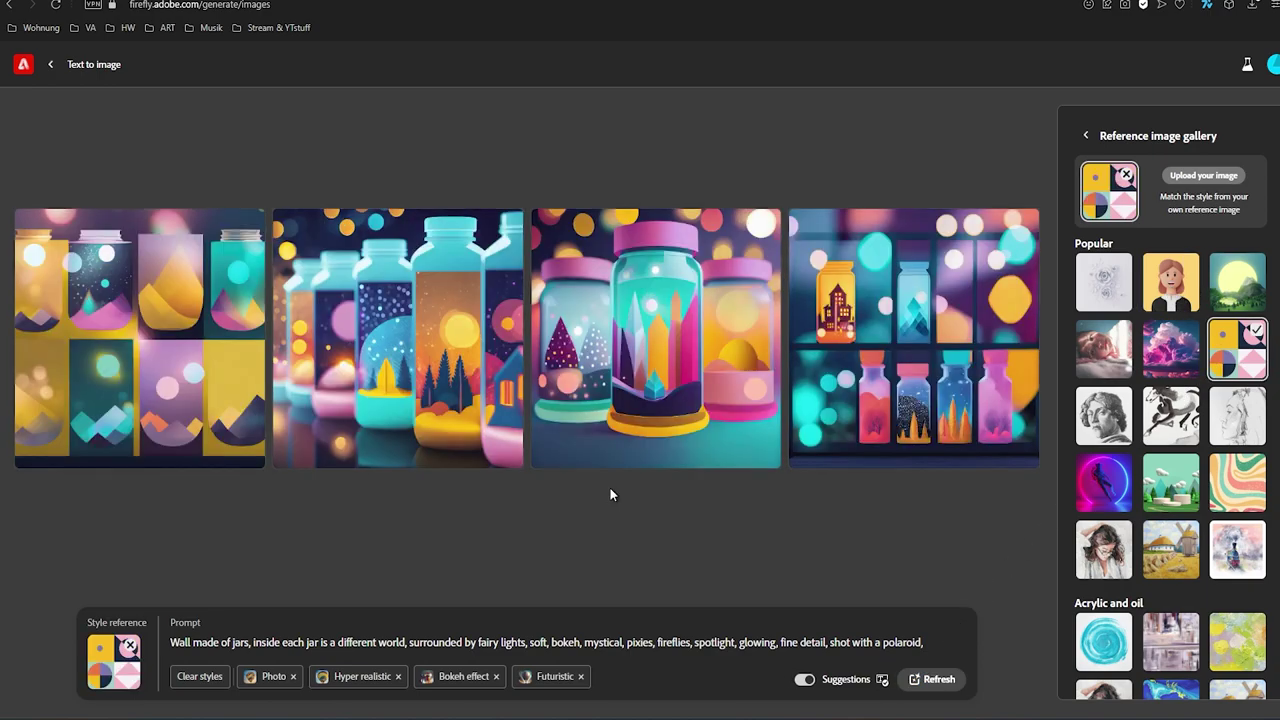
{"action": "mouse_move", "coordinate": [913, 338]}
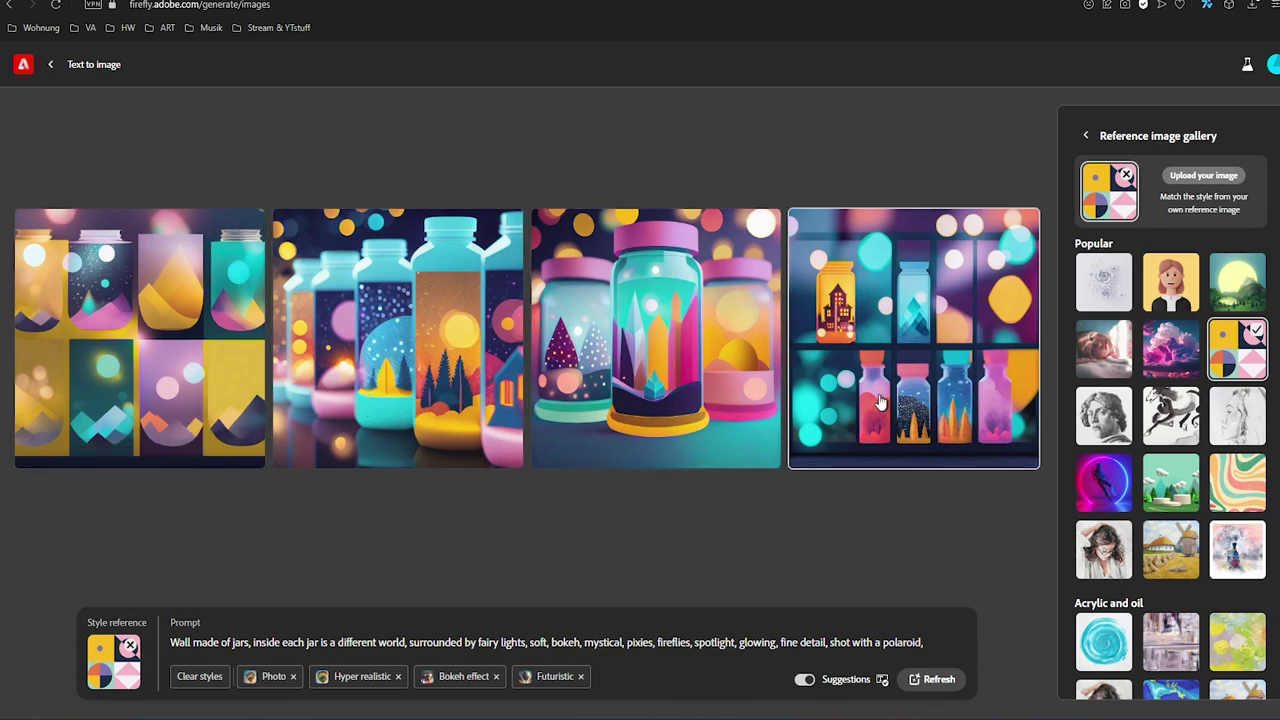
{"action": "left_click", "coordinate": [129, 647]}
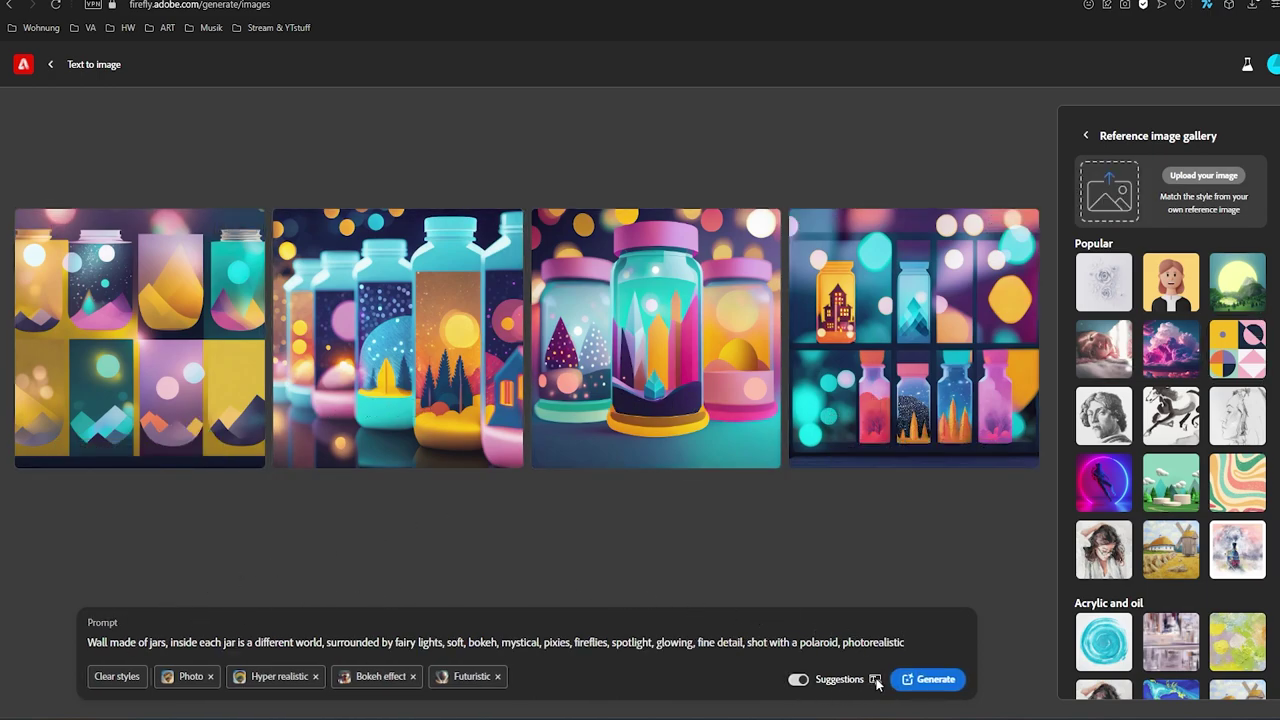
{"action": "left_click", "coordinate": [800, 681]}
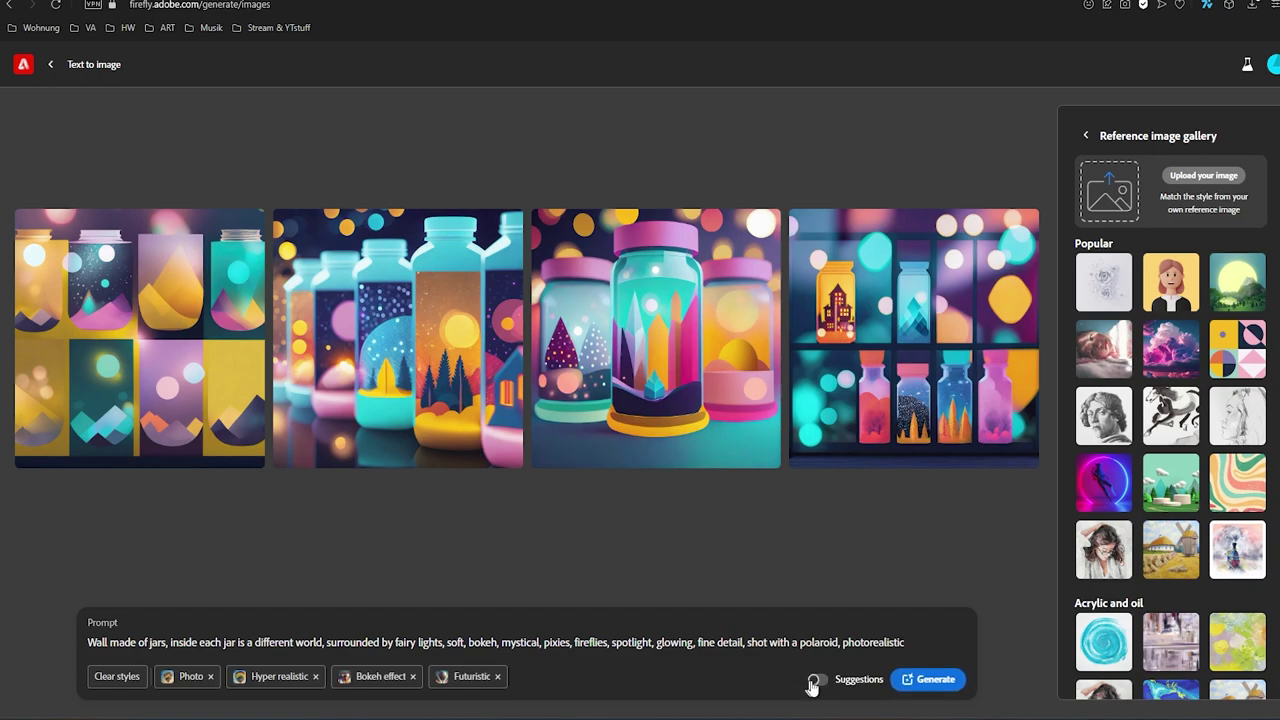
{"action": "left_click", "coordinate": [812, 684]}
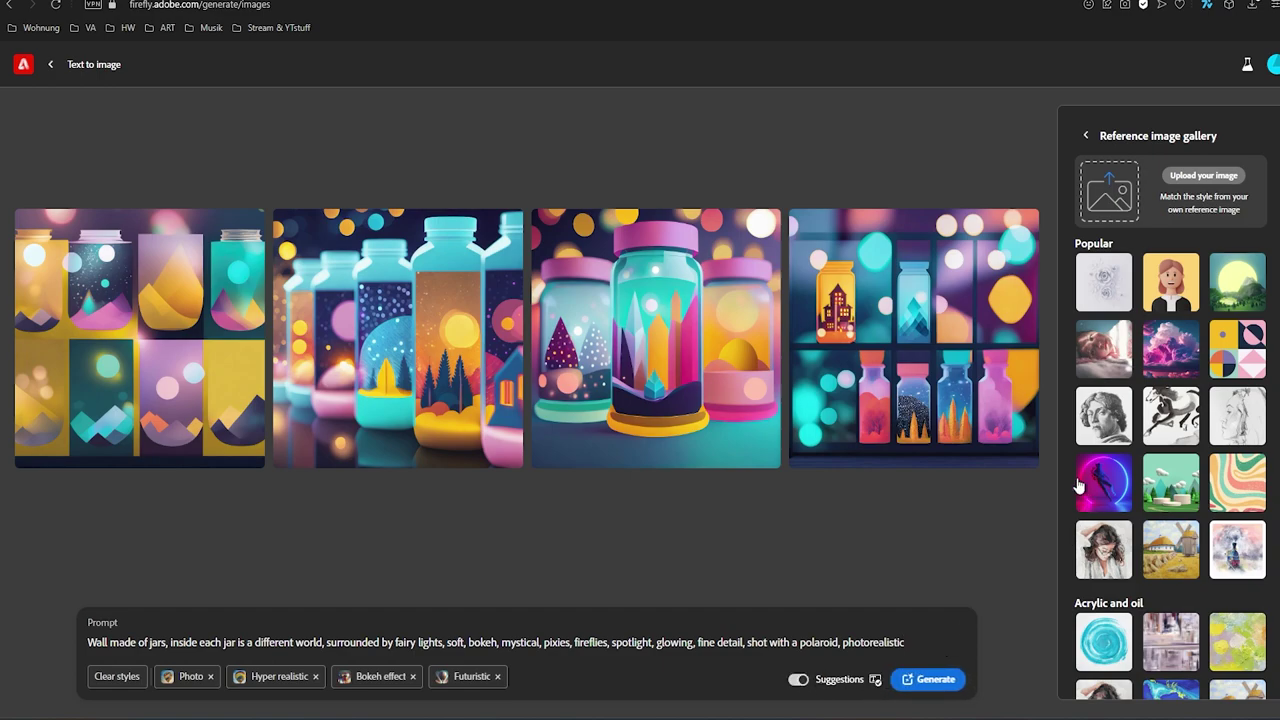
Step: Return to the generation settings and set Composition to Closeup
{"action": "left_click", "coordinate": [1086, 135]}
{"action": "scroll", "coordinate": [1163, 466], "scroll_direction": "down", "scroll_amount": 4}
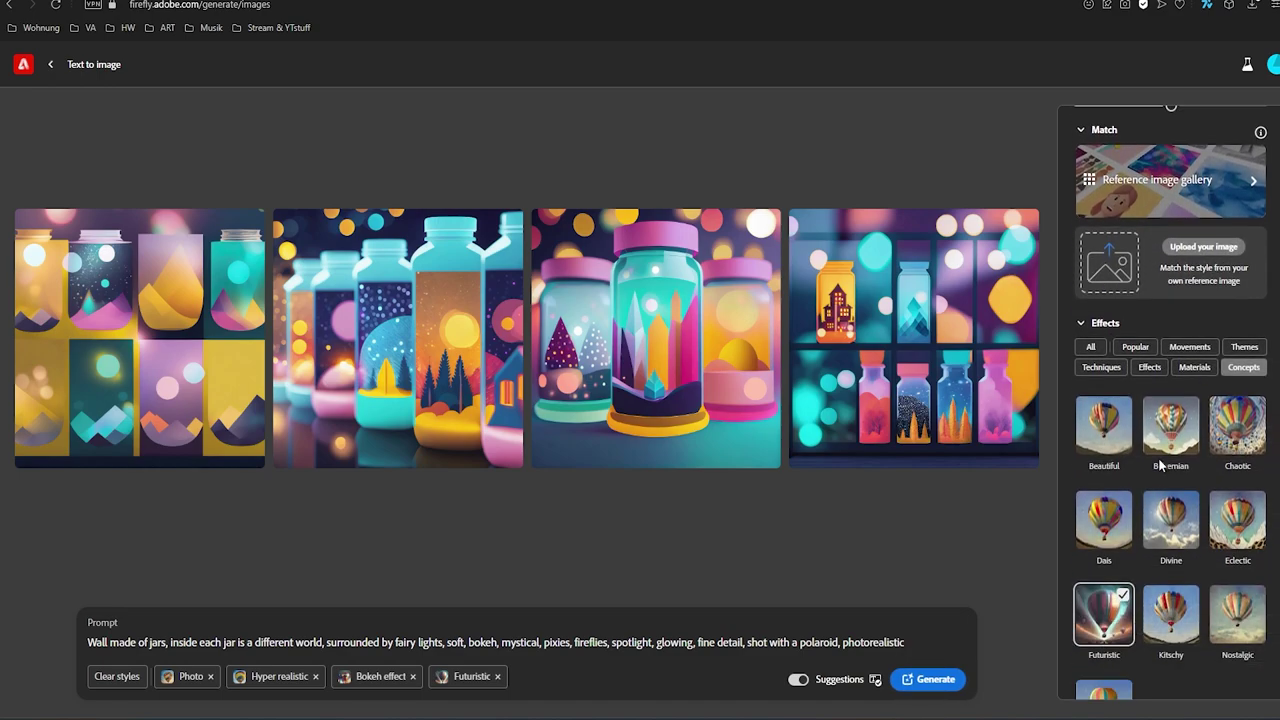
{"action": "scroll", "coordinate": [1160, 460], "scroll_direction": "down", "scroll_amount": 2}
{"action": "scroll", "coordinate": [1158, 457], "scroll_direction": "down", "scroll_amount": 1}
{"action": "left_click", "coordinate": [1158, 452]}
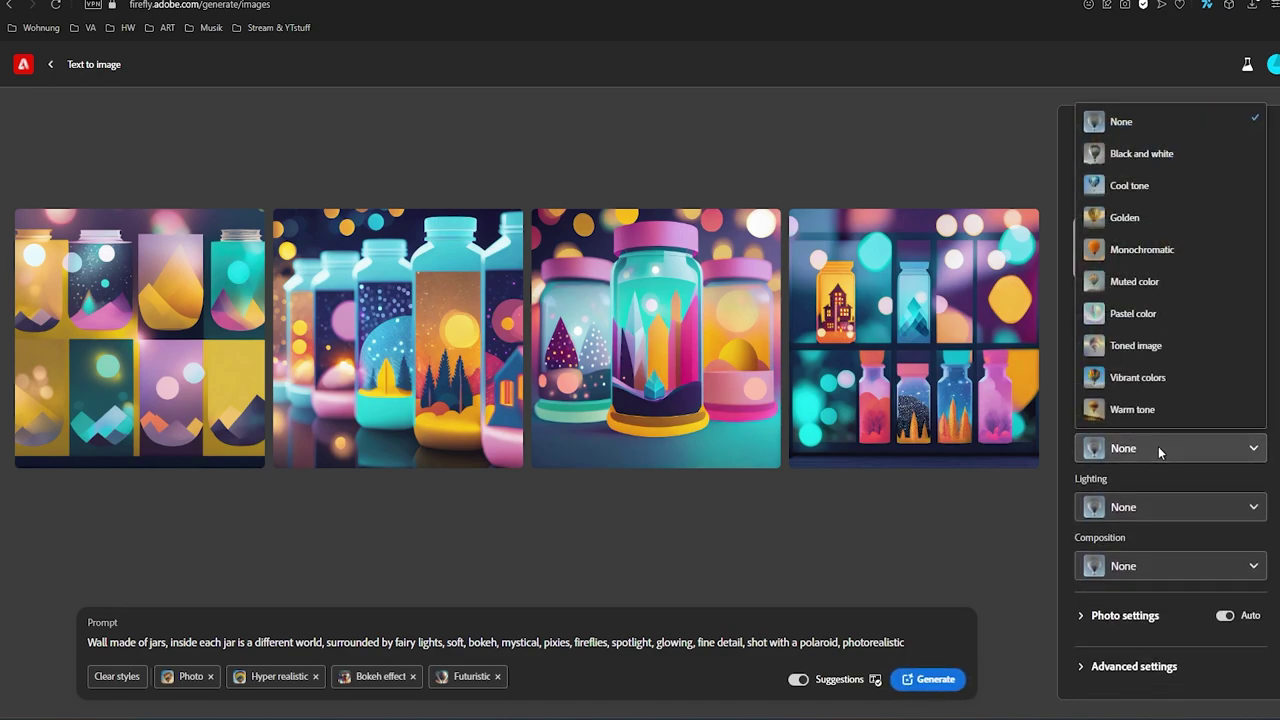
{"action": "left_click", "coordinate": [1152, 509]}
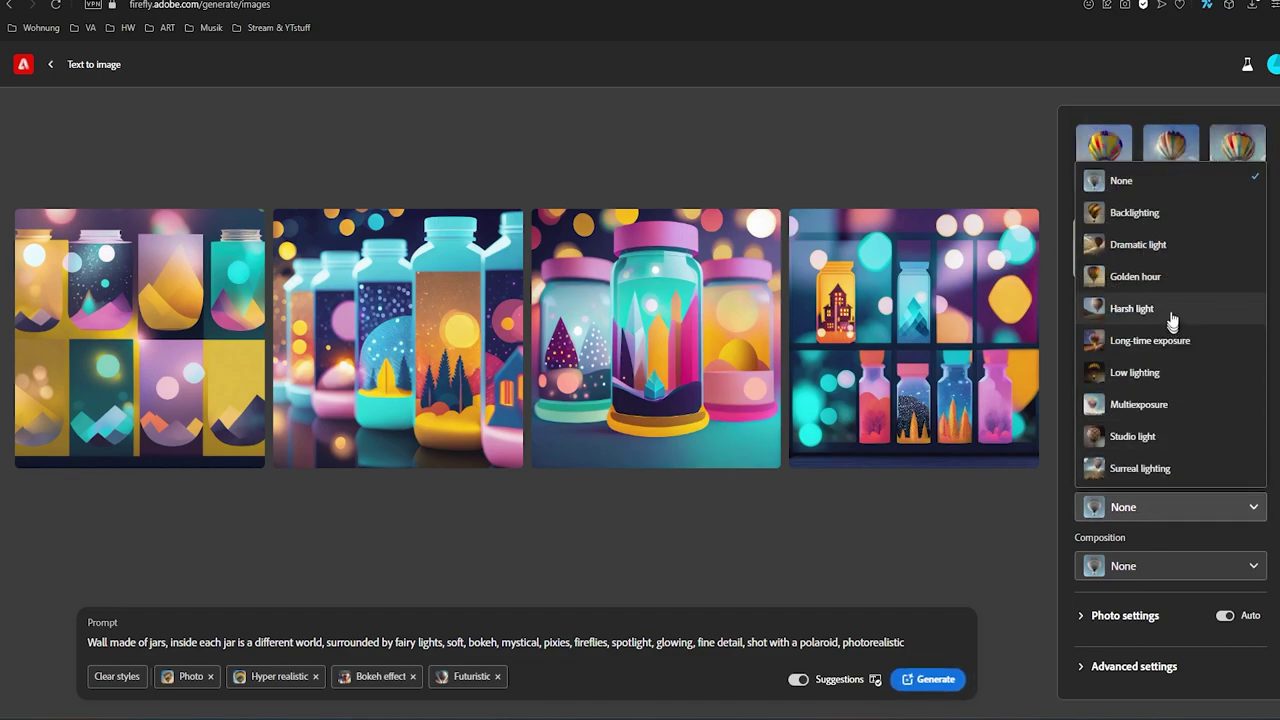
{"action": "left_click", "coordinate": [1162, 570]}
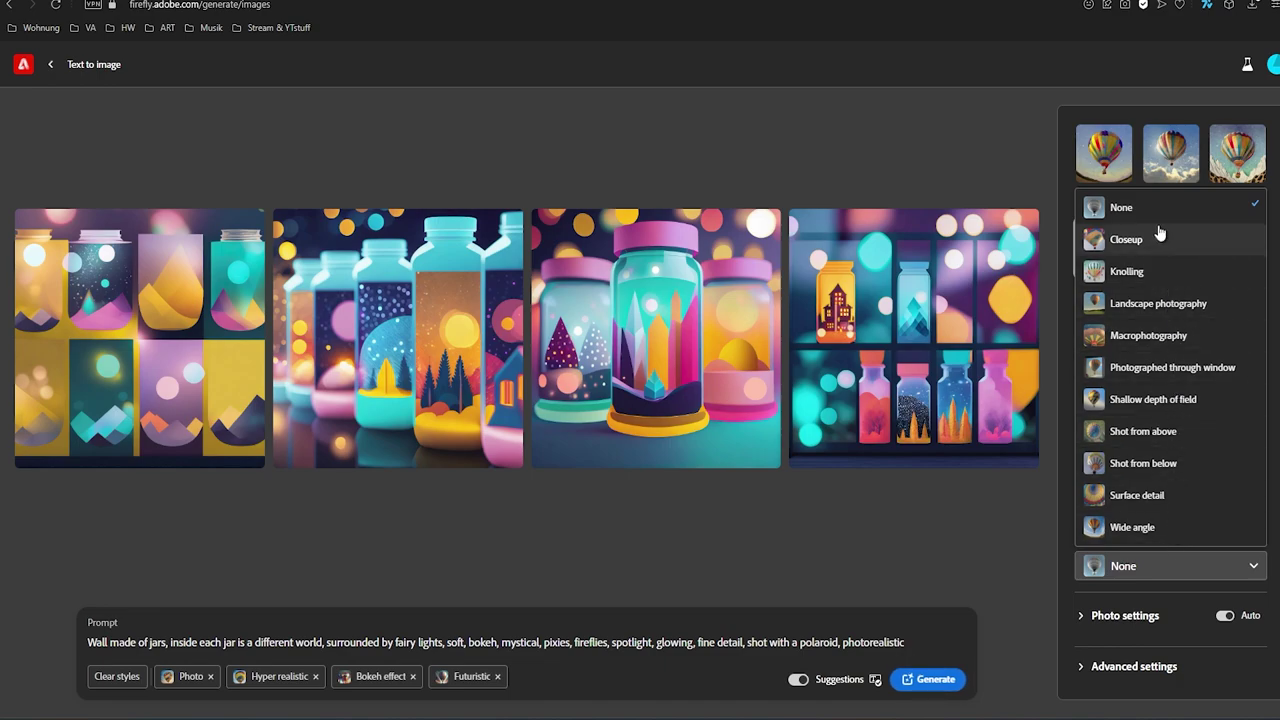
{"action": "left_click", "coordinate": [1156, 241]}
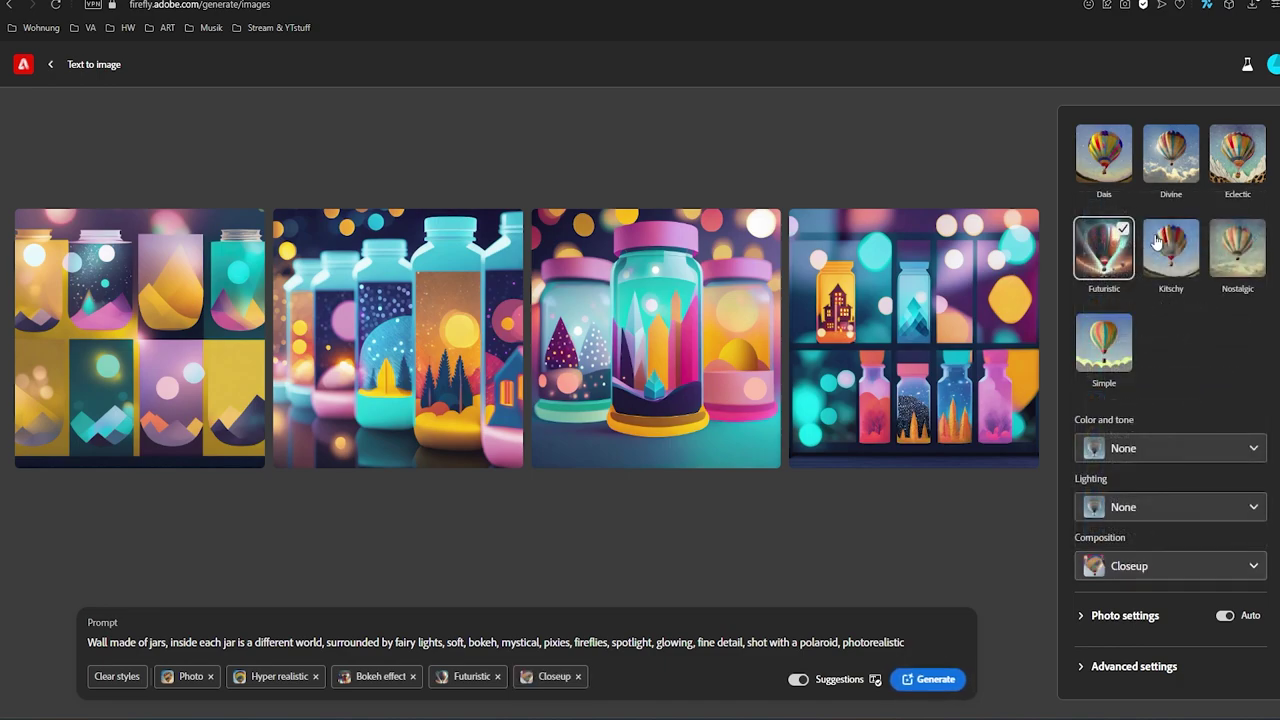
Step: Set Color and tone to Warm tone and Lighting to Low lighting
{"action": "left_click", "coordinate": [1156, 460]}
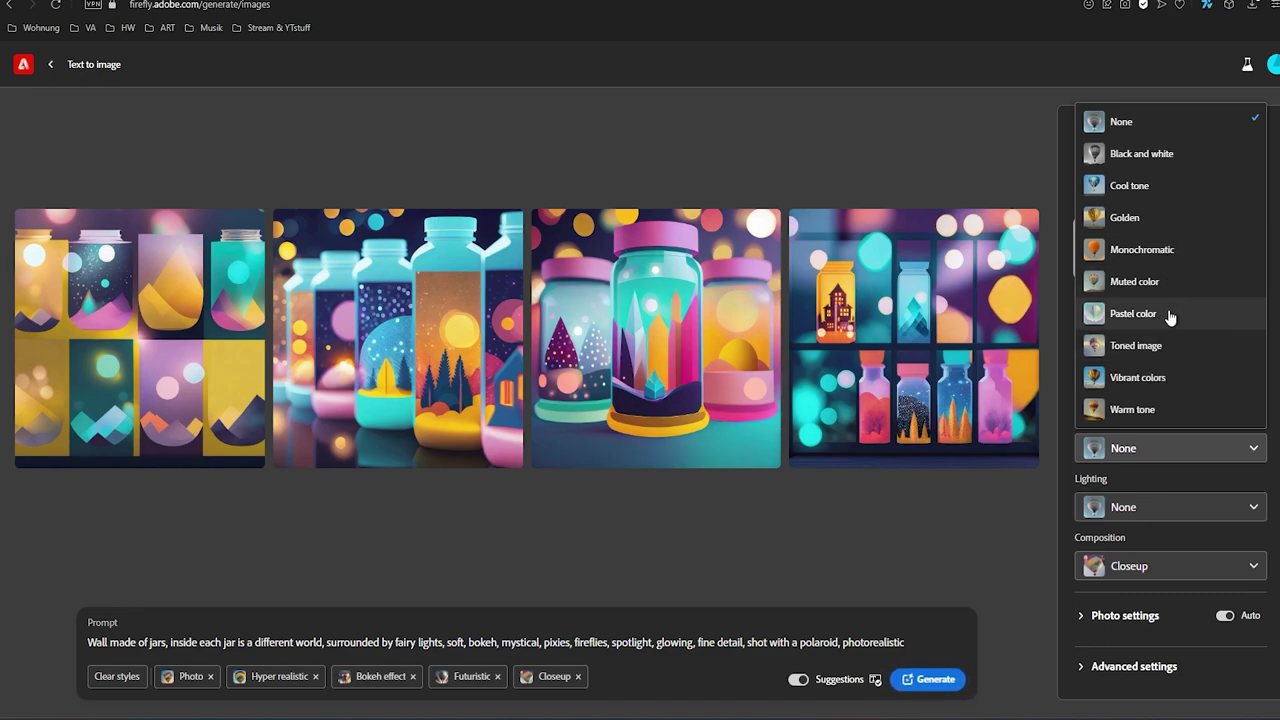
{"action": "left_click", "coordinate": [1165, 412]}
{"action": "left_click", "coordinate": [1132, 513]}
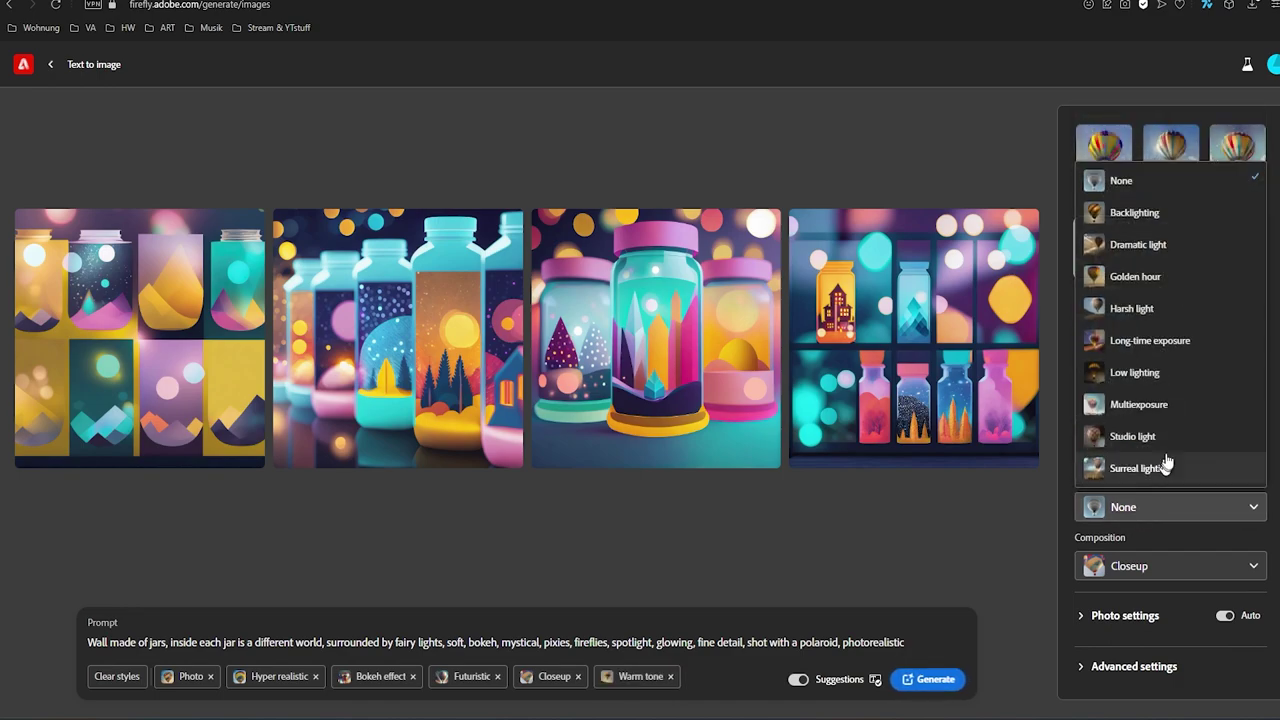
{"action": "left_click", "coordinate": [1193, 379]}
{"action": "scroll", "coordinate": [1150, 447], "scroll_direction": "up", "scroll_amount": 2}
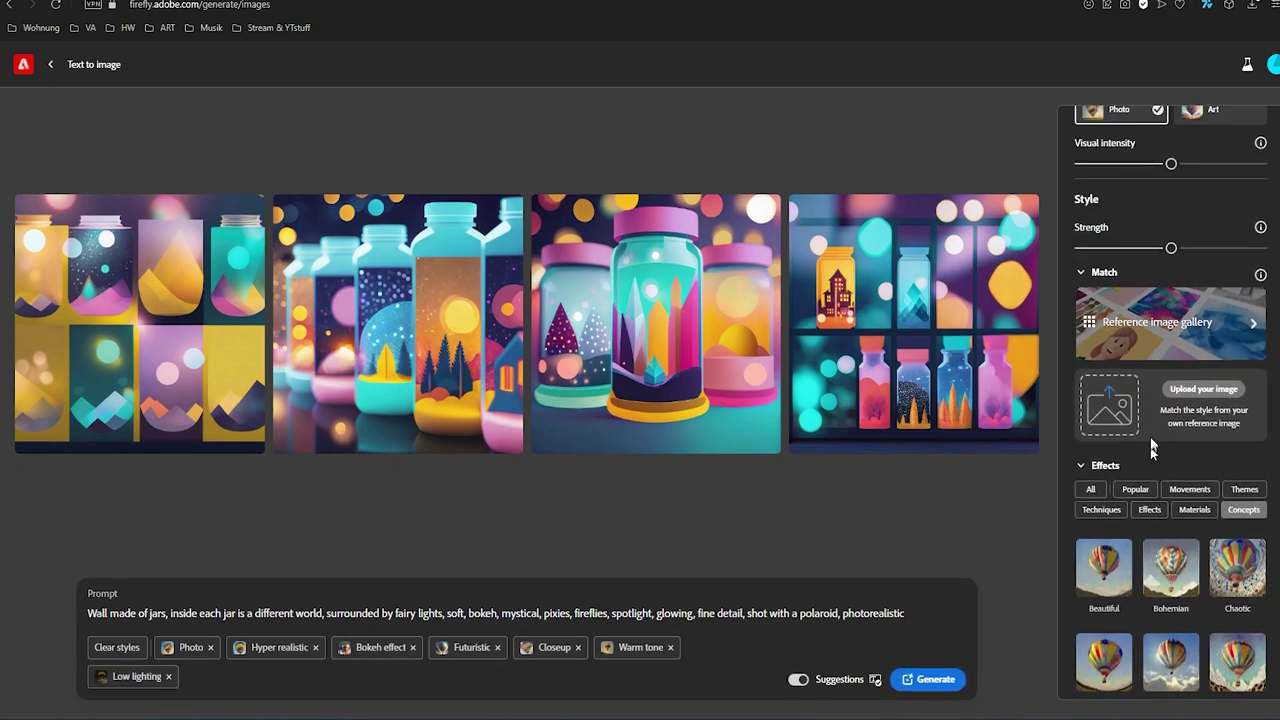
Step: Use the Landscapes gallery's aurora lake image as style reference and generate four jar images
{"action": "left_click", "coordinate": [1180, 318]}
{"action": "scroll", "coordinate": [1174, 476], "scroll_direction": "down", "scroll_amount": 1}
{"action": "scroll", "coordinate": [1181, 461], "scroll_direction": "down", "scroll_amount": 2}
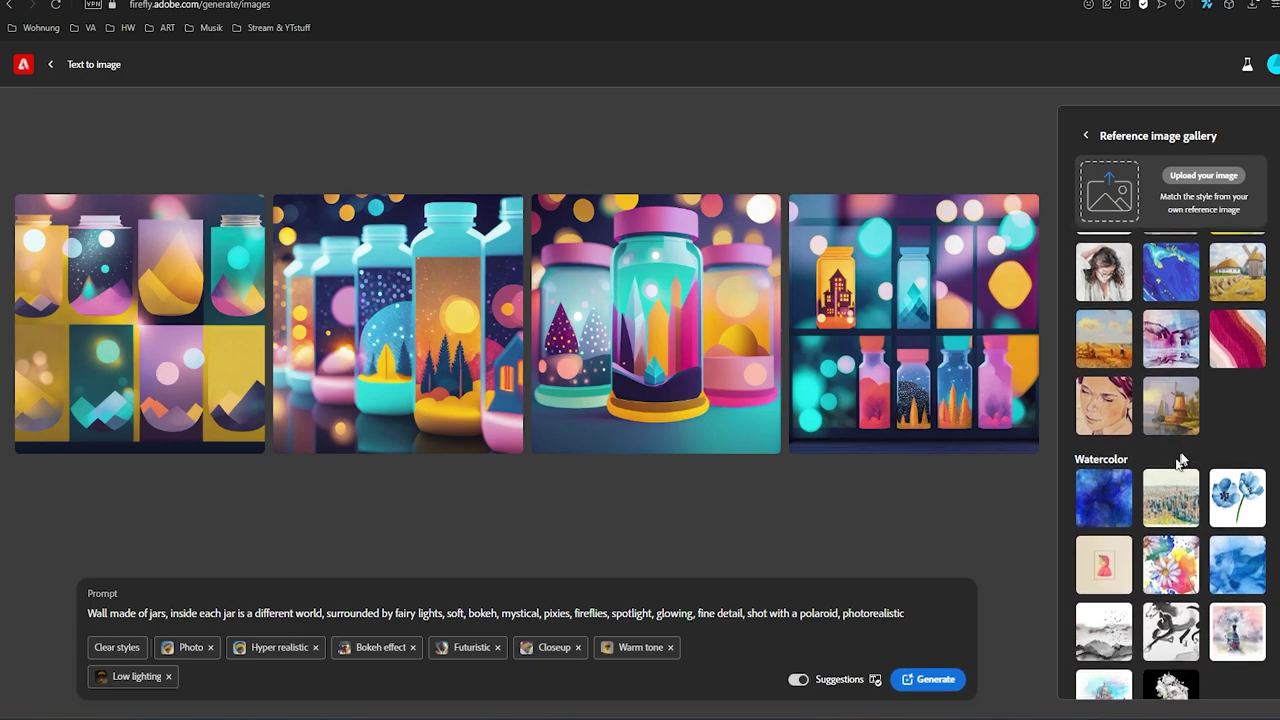
{"action": "scroll", "coordinate": [1180, 460], "scroll_direction": "down", "scroll_amount": 2}
{"action": "scroll", "coordinate": [1219, 423], "scroll_direction": "down", "scroll_amount": 1}
{"action": "scroll", "coordinate": [1219, 423], "scroll_direction": "down", "scroll_amount": 1}
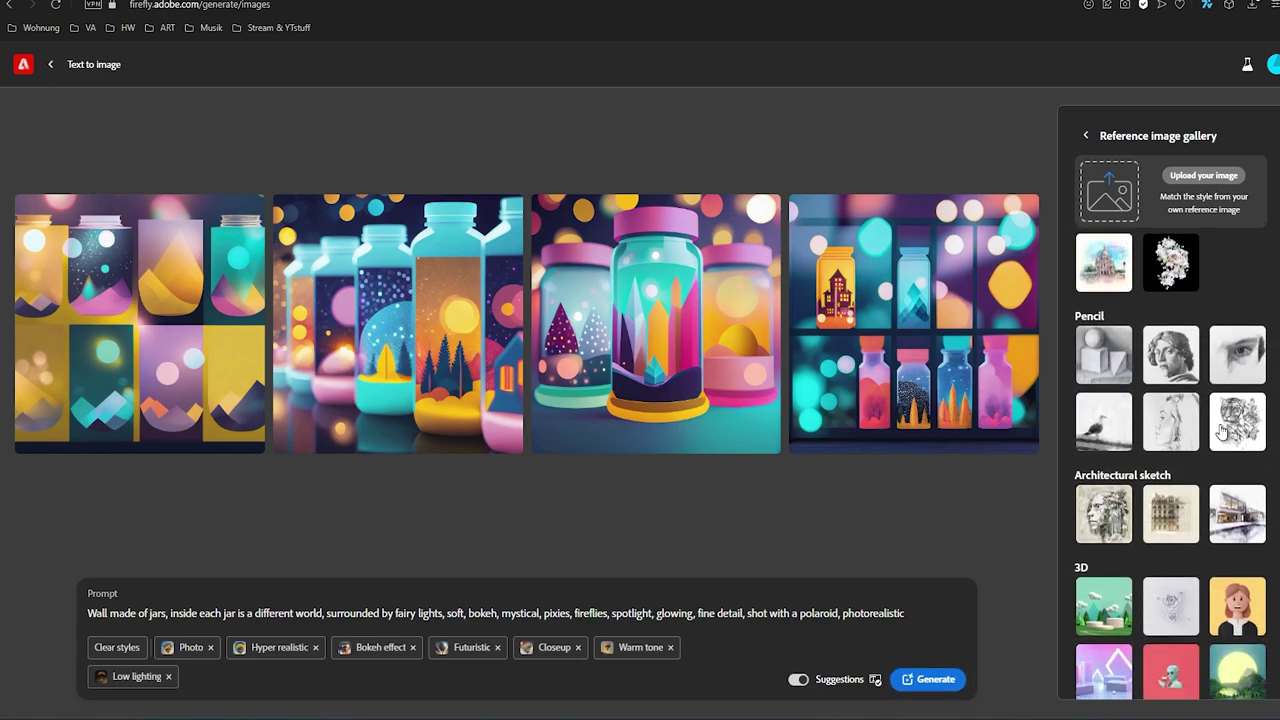
{"action": "scroll", "coordinate": [1220, 429], "scroll_direction": "down", "scroll_amount": 2}
{"action": "scroll", "coordinate": [1220, 429], "scroll_direction": "down", "scroll_amount": 2}
{"action": "scroll", "coordinate": [1220, 430], "scroll_direction": "down", "scroll_amount": 1}
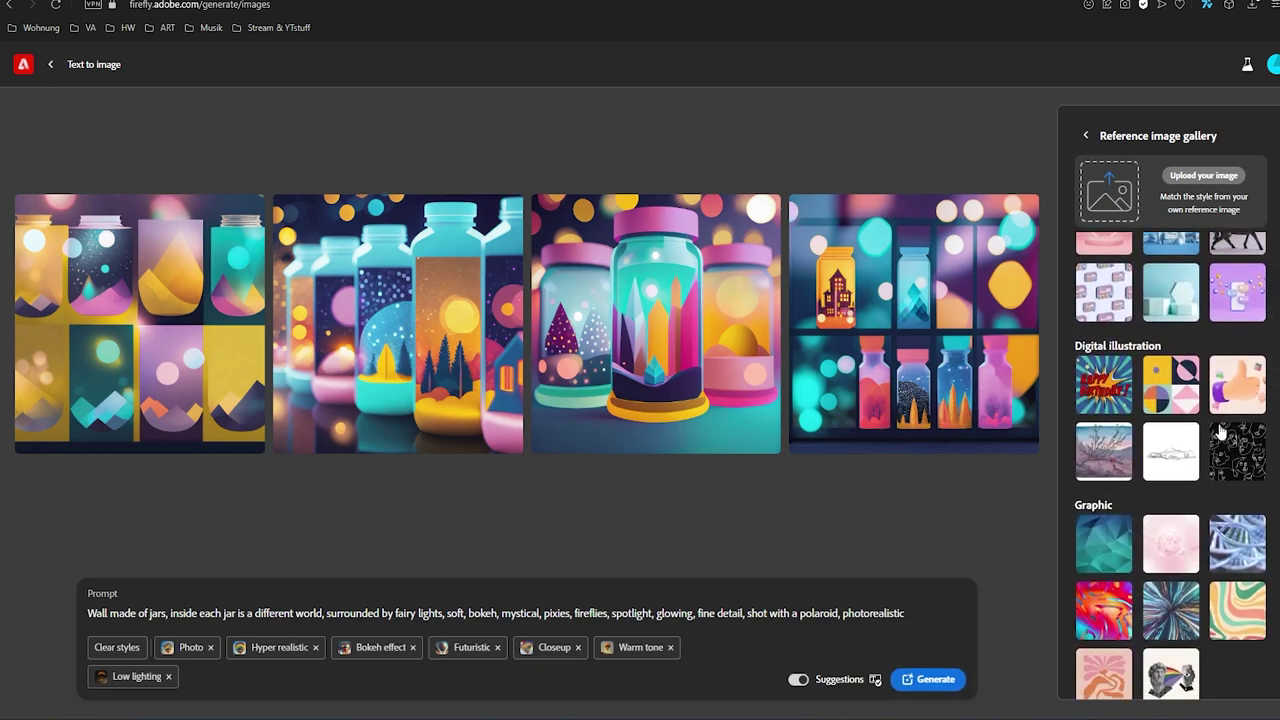
{"action": "scroll", "coordinate": [1215, 425], "scroll_direction": "down", "scroll_amount": 1}
{"action": "scroll", "coordinate": [1195, 380], "scroll_direction": "down", "scroll_amount": 1}
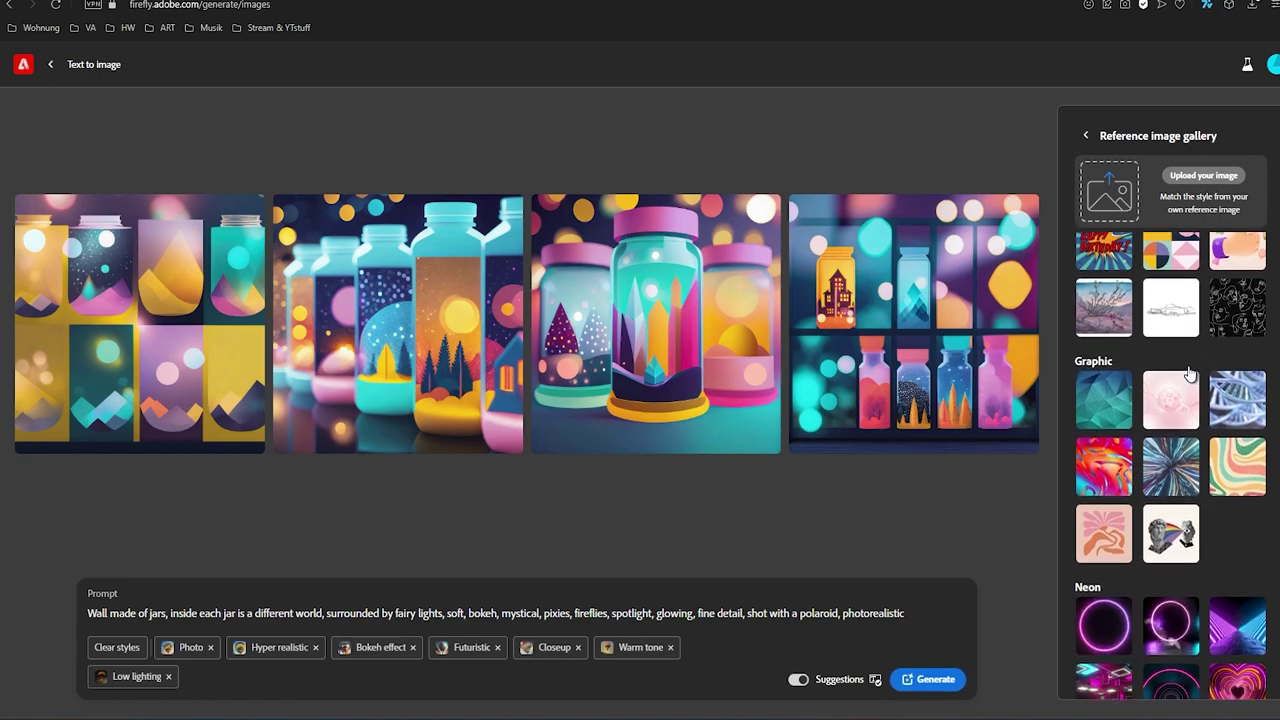
{"action": "scroll", "coordinate": [1190, 372], "scroll_direction": "down", "scroll_amount": 1}
{"action": "scroll", "coordinate": [1190, 372], "scroll_direction": "down", "scroll_amount": 1}
{"action": "scroll", "coordinate": [1190, 372], "scroll_direction": "down", "scroll_amount": 1}
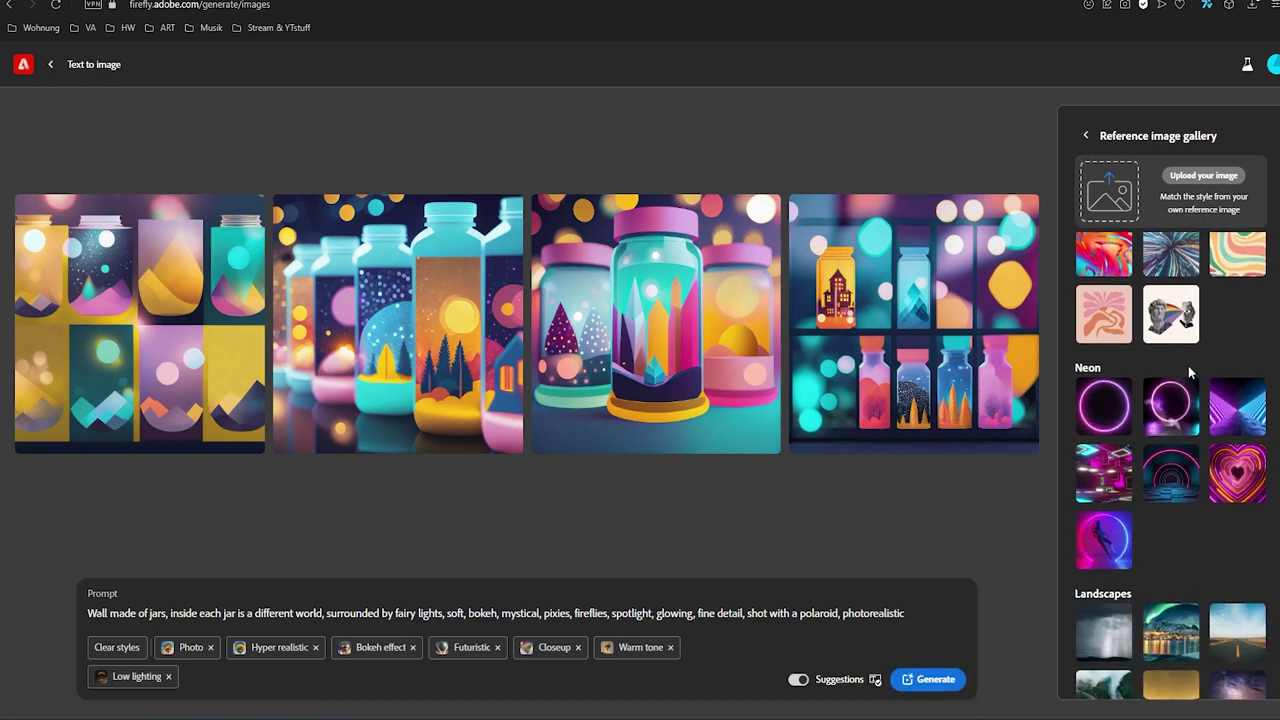
{"action": "scroll", "coordinate": [1190, 372], "scroll_direction": "down", "scroll_amount": 1}
{"action": "scroll", "coordinate": [1190, 372], "scroll_direction": "down", "scroll_amount": 1}
{"action": "scroll", "coordinate": [1190, 372], "scroll_direction": "down", "scroll_amount": 1}
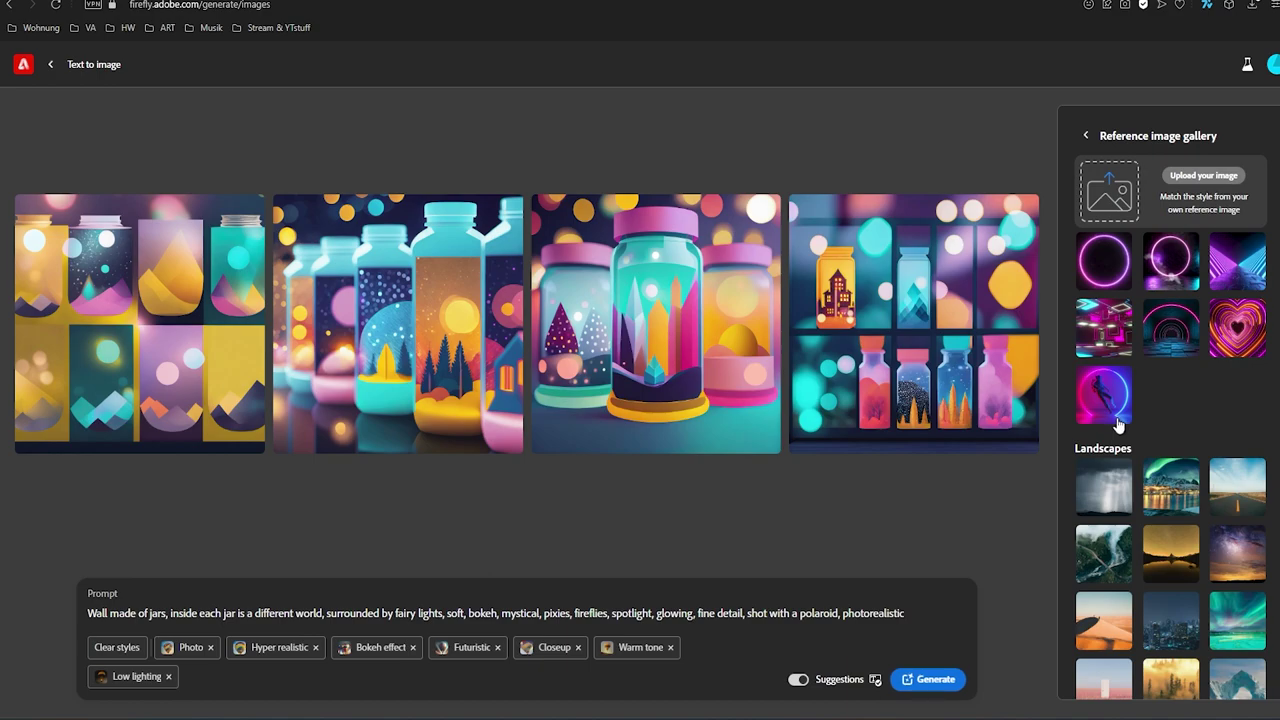
{"action": "scroll", "coordinate": [1188, 417], "scroll_direction": "down", "scroll_amount": 1}
{"action": "scroll", "coordinate": [1187, 410], "scroll_direction": "down", "scroll_amount": 1}
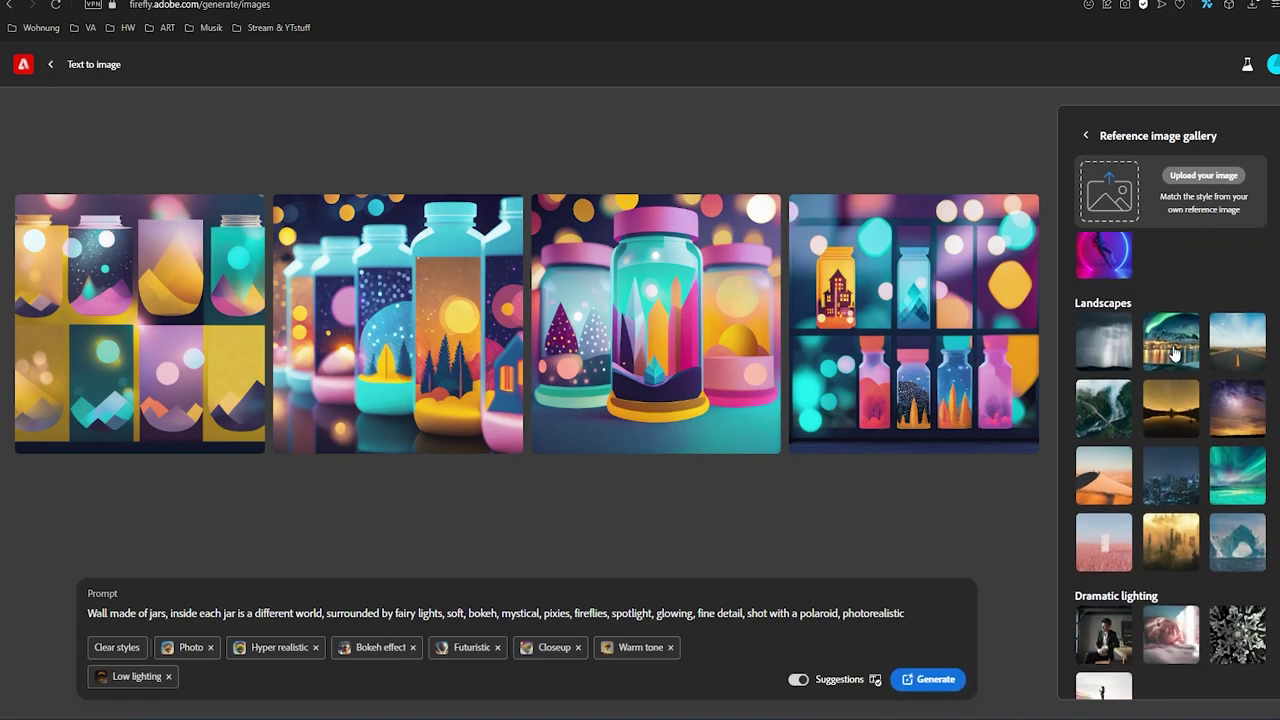
{"action": "scroll", "coordinate": [1170, 352], "scroll_direction": "down", "scroll_amount": 3}
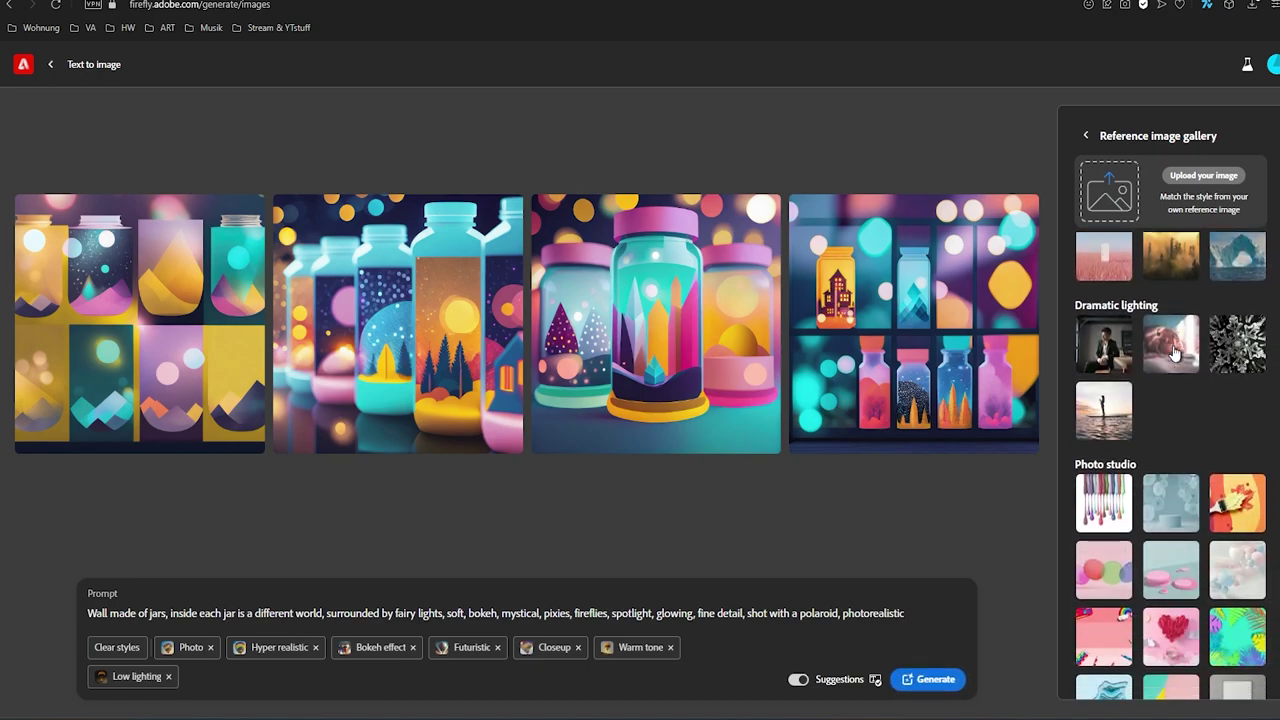
{"action": "scroll", "coordinate": [1150, 354], "scroll_direction": "down", "scroll_amount": 2}
{"action": "scroll", "coordinate": [1130, 355], "scroll_direction": "down", "scroll_amount": 1}
{"action": "scroll", "coordinate": [1127, 355], "scroll_direction": "down", "scroll_amount": 1}
{"action": "scroll", "coordinate": [1127, 355], "scroll_direction": "down", "scroll_amount": 2}
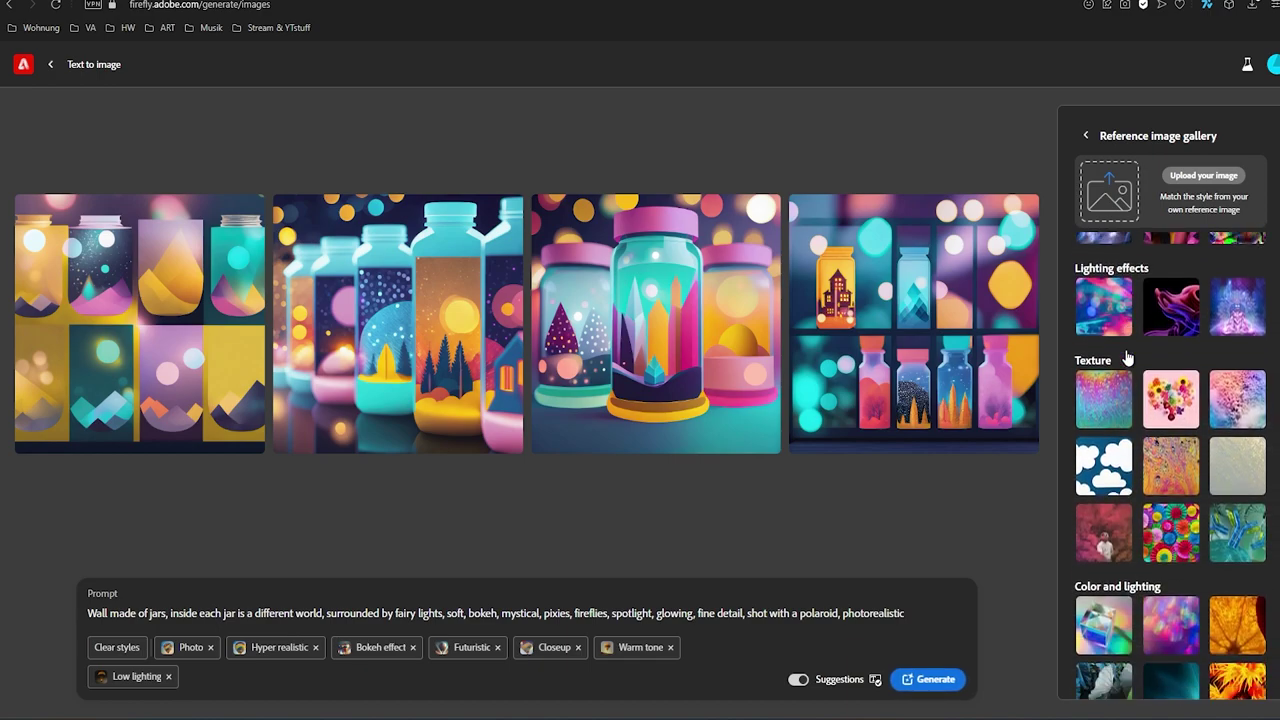
{"action": "scroll", "coordinate": [1127, 355], "scroll_direction": "down", "scroll_amount": 1}
{"action": "scroll", "coordinate": [1127, 353], "scroll_direction": "down", "scroll_amount": 3}
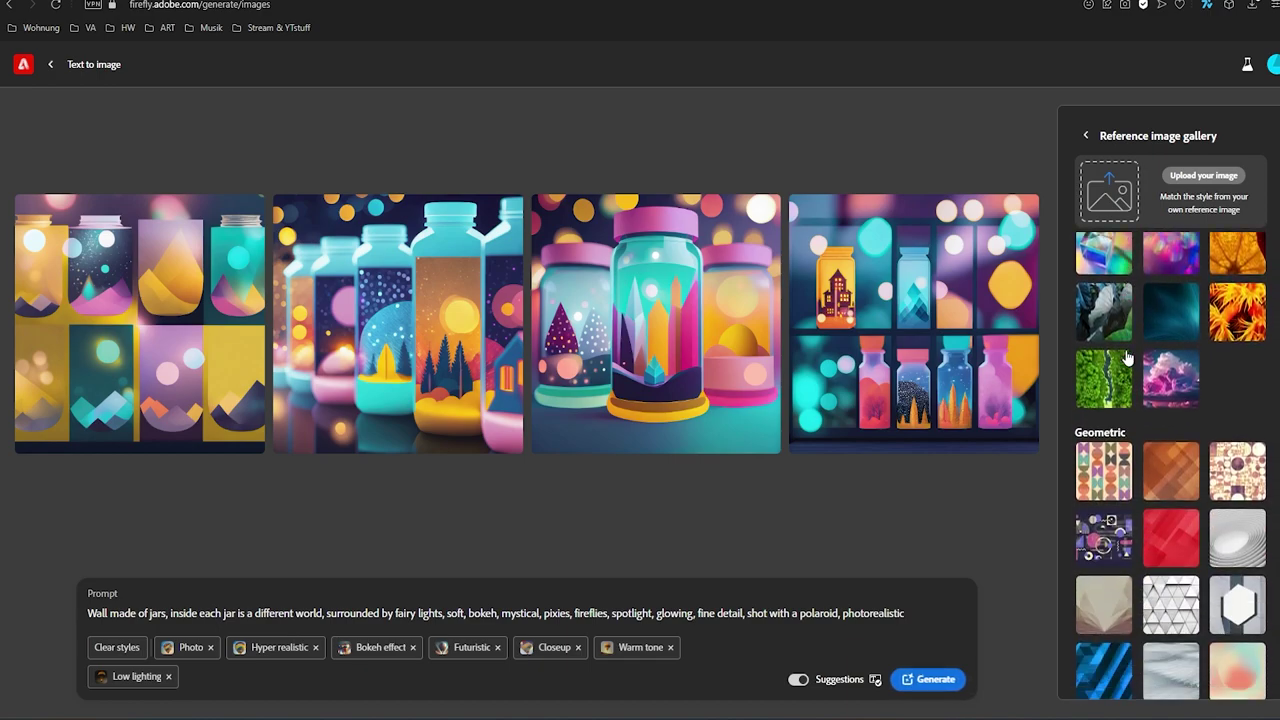
{"action": "scroll", "coordinate": [1127, 353], "scroll_direction": "down", "scroll_amount": 1}
{"action": "scroll", "coordinate": [1127, 355], "scroll_direction": "up", "scroll_amount": 1}
{"action": "scroll", "coordinate": [1130, 380], "scroll_direction": "up", "scroll_amount": 5}
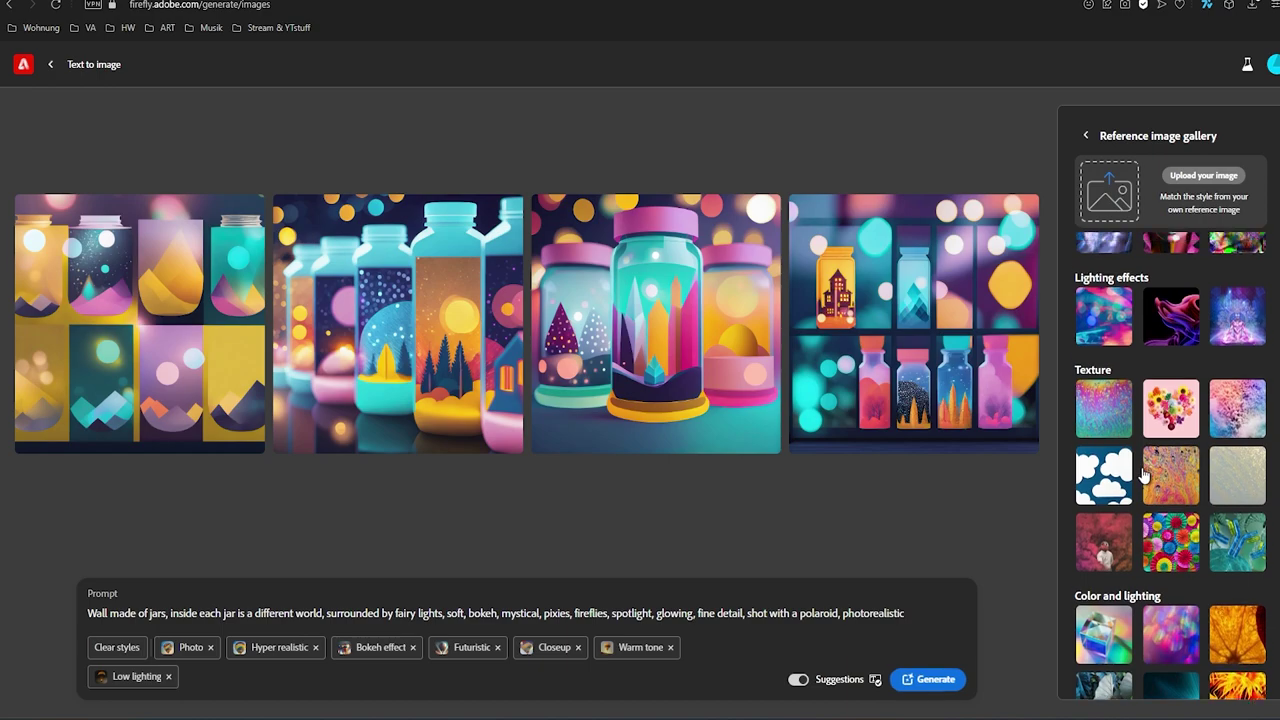
{"action": "scroll", "coordinate": [1138, 430], "scroll_direction": "up", "scroll_amount": 6}
{"action": "scroll", "coordinate": [1146, 490], "scroll_direction": "up", "scroll_amount": 3}
{"action": "scroll", "coordinate": [1146, 490], "scroll_direction": "up", "scroll_amount": 2}
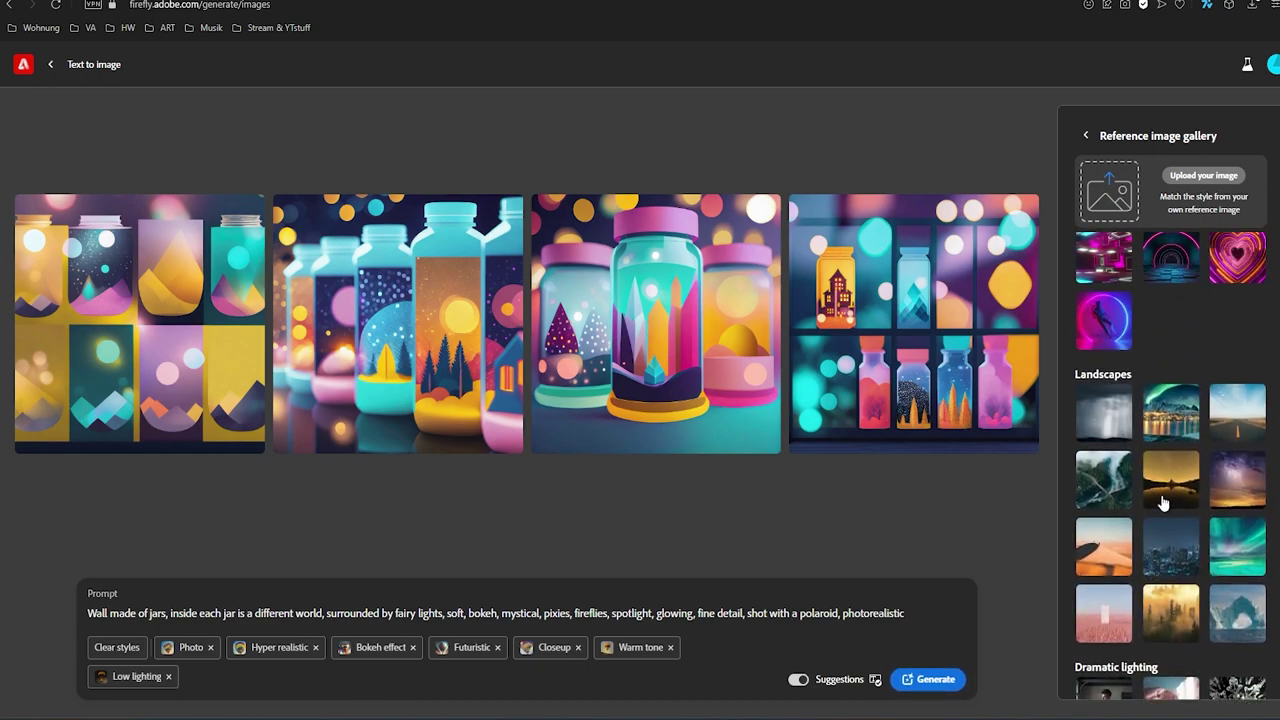
{"action": "left_click", "coordinate": [1172, 428]}
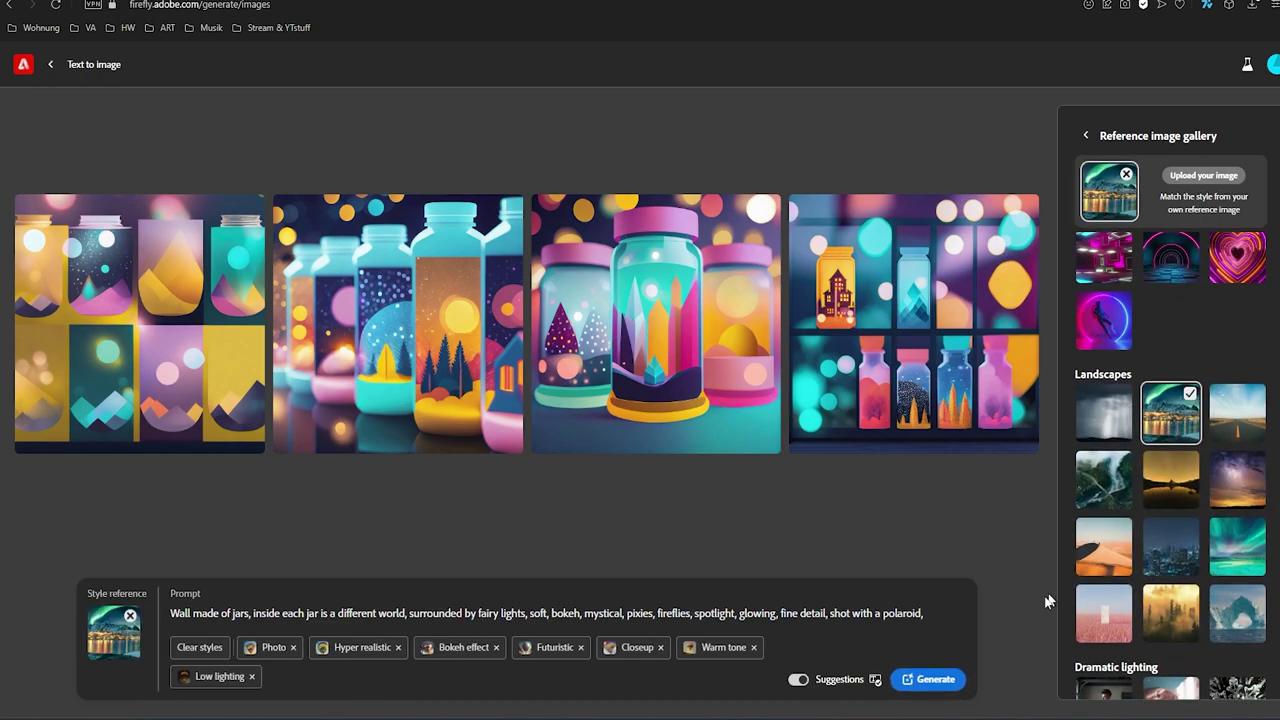
{"action": "left_click", "coordinate": [930, 679]}
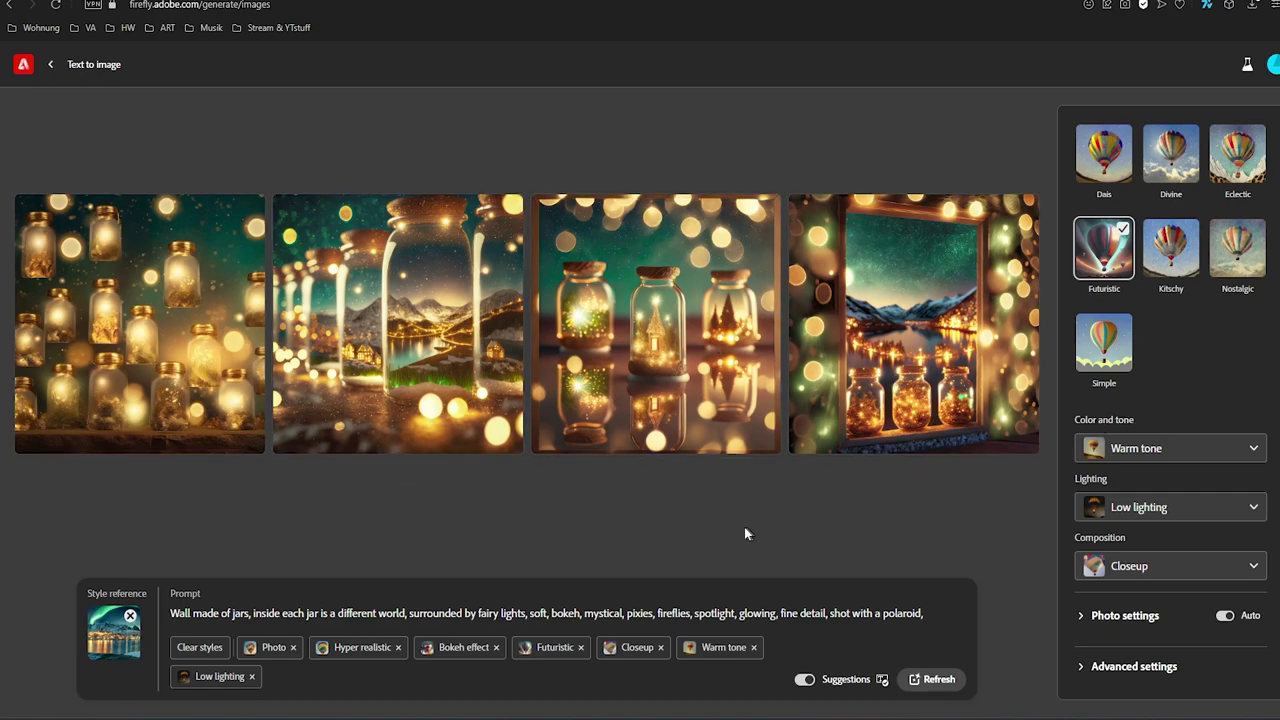
Step: Expand the Photo settings and Advanced settings panels without adding any excluded words
{"action": "left_click", "coordinate": [1082, 612]}
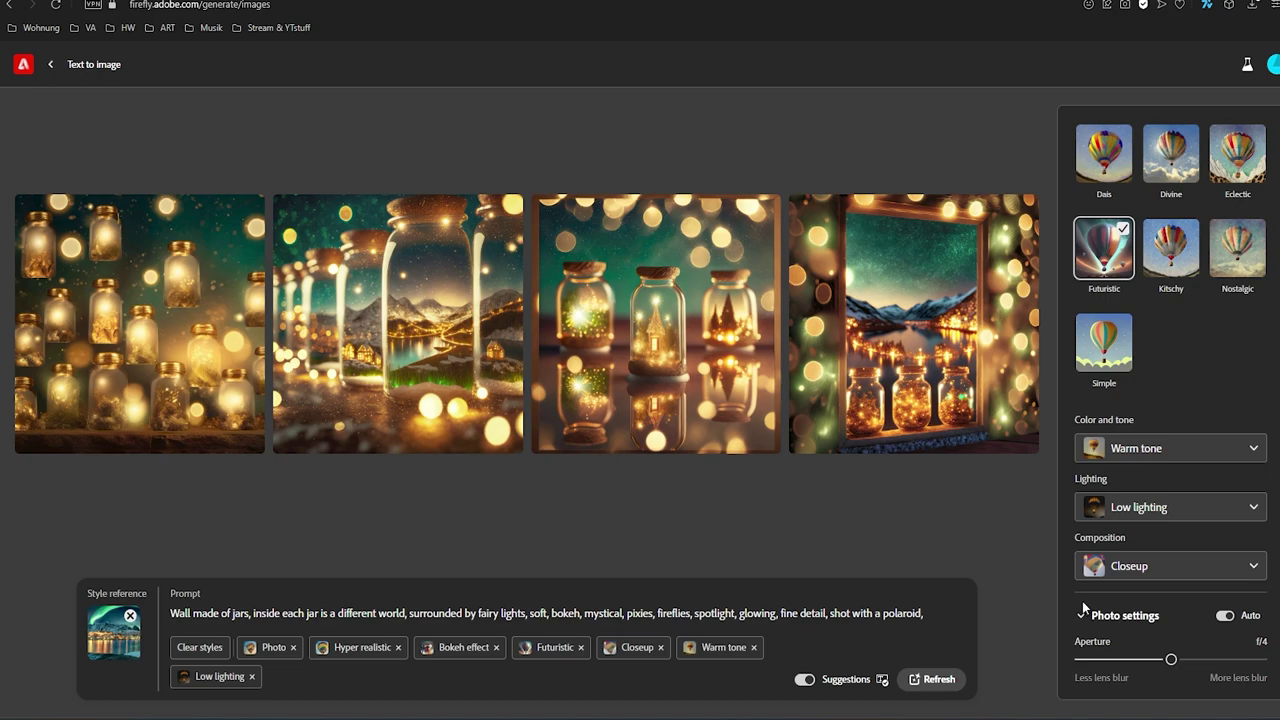
{"action": "scroll", "coordinate": [1082, 601], "scroll_direction": "down", "scroll_amount": 2}
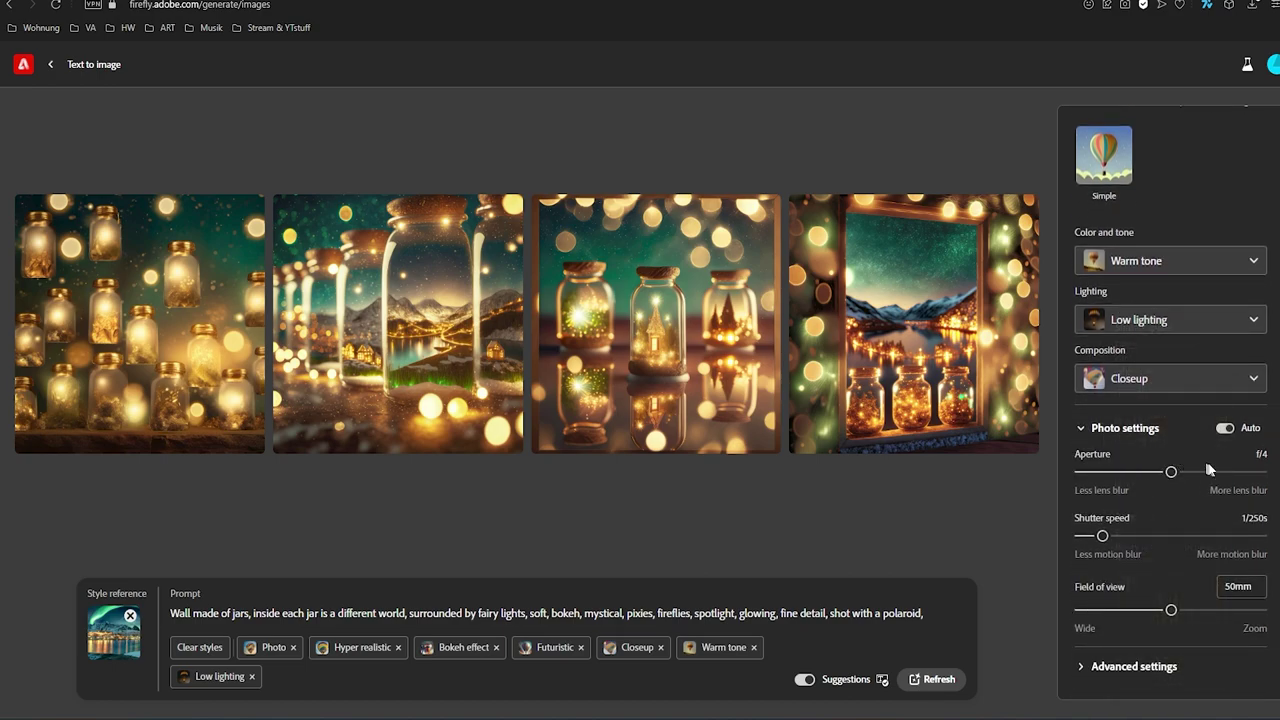
{"action": "mouse_move", "coordinate": [1170, 536]}
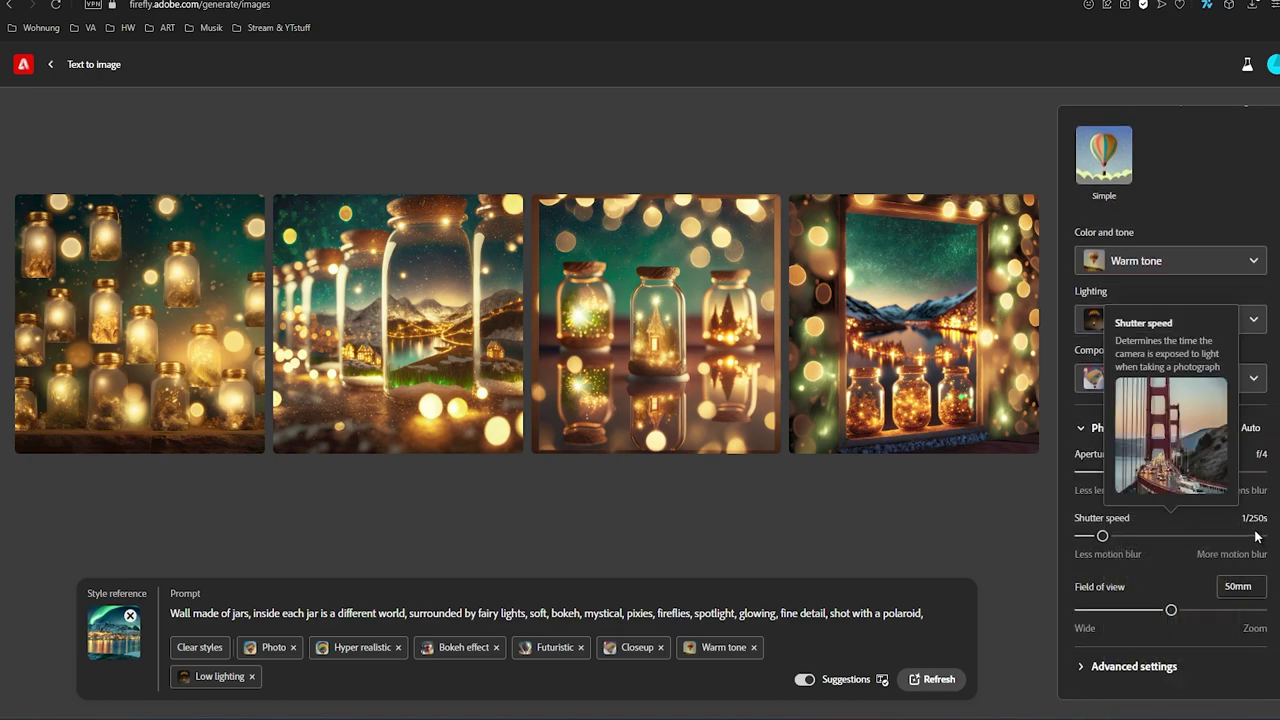
{"action": "left_click", "coordinate": [1082, 665]}
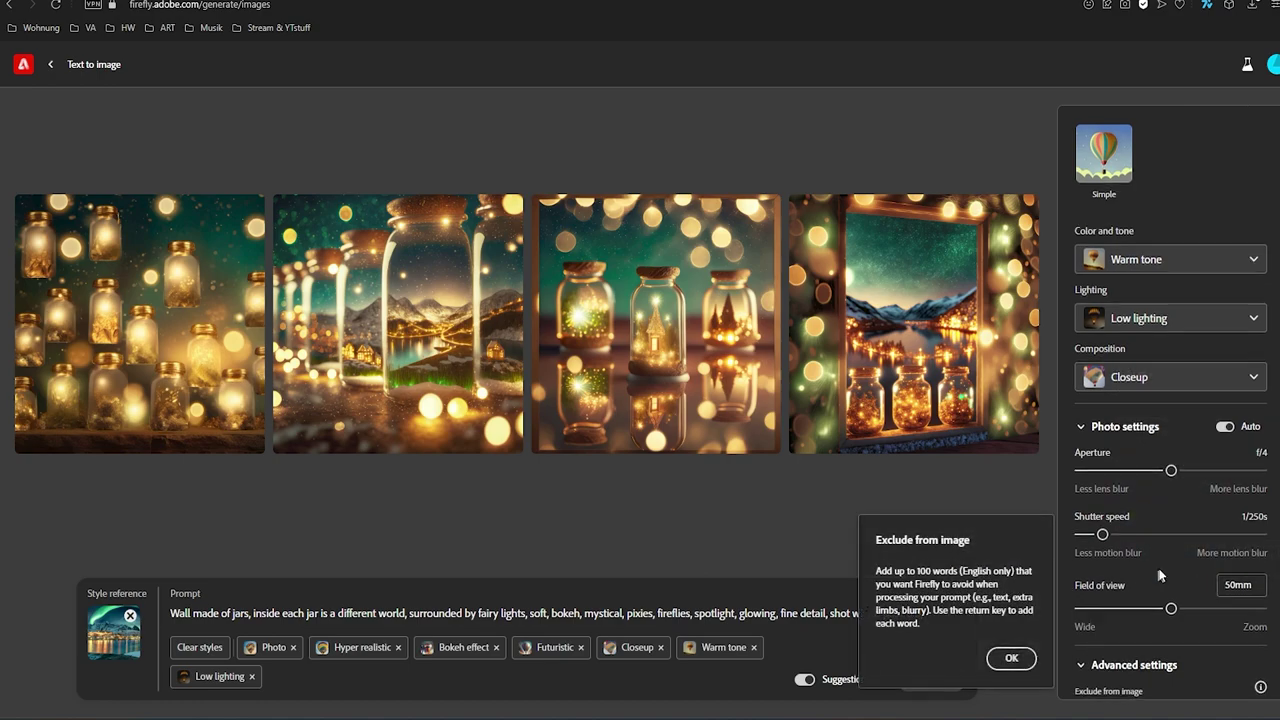
{"action": "left_click", "coordinate": [1125, 652]}
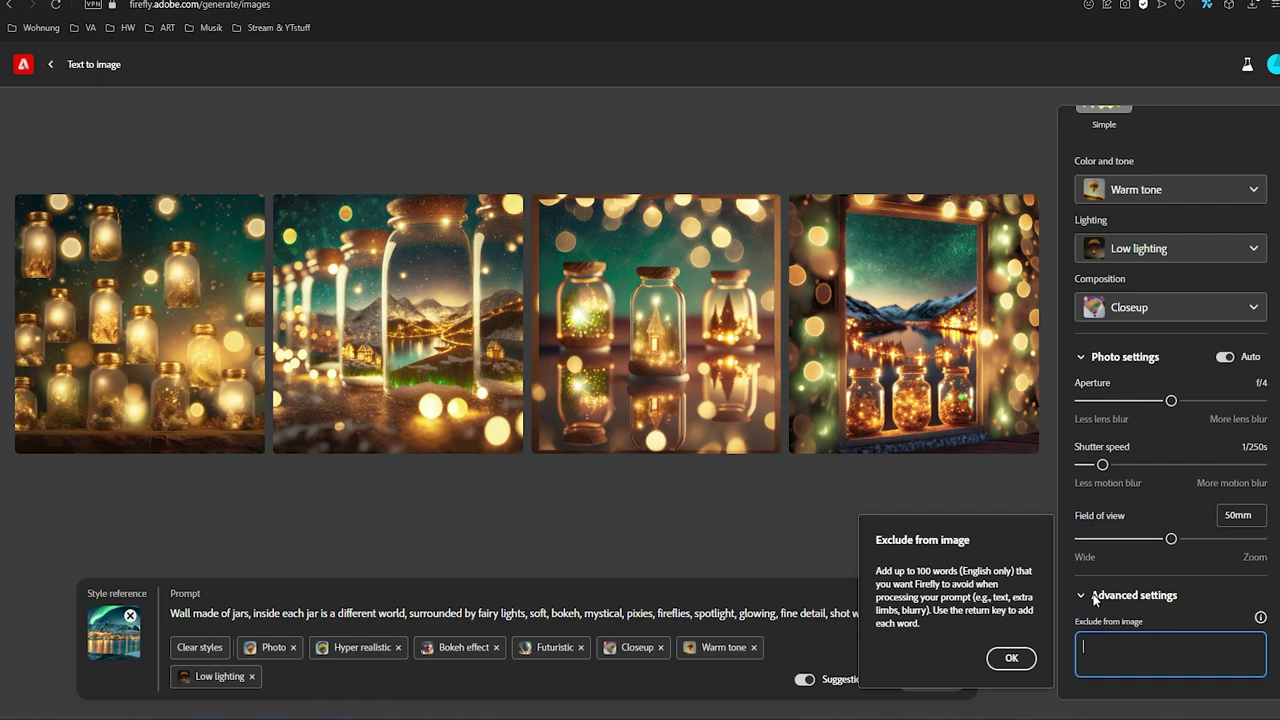
{"action": "left_click", "coordinate": [650, 492]}
{"action": "mouse_move", "coordinate": [398, 324]}
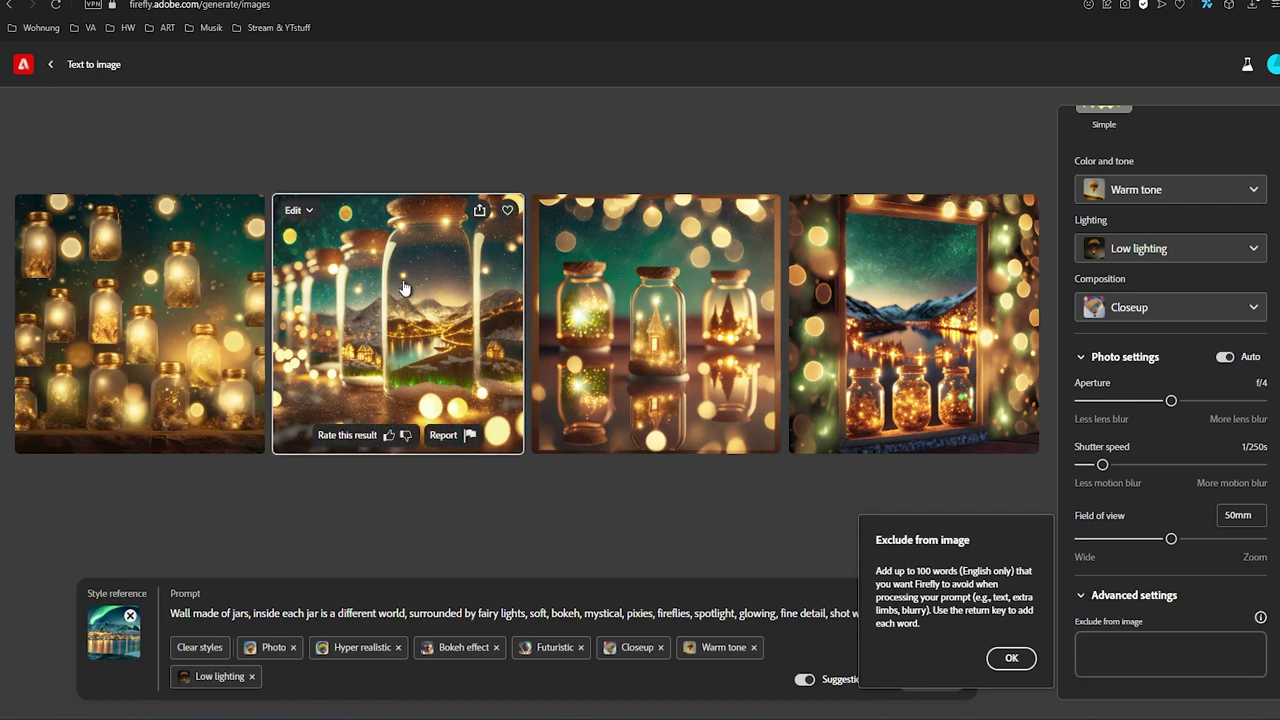
Step: Thumbs-up the second jar image, generate similar variations, and download it as JPG
{"action": "left_click", "coordinate": [389, 436]}
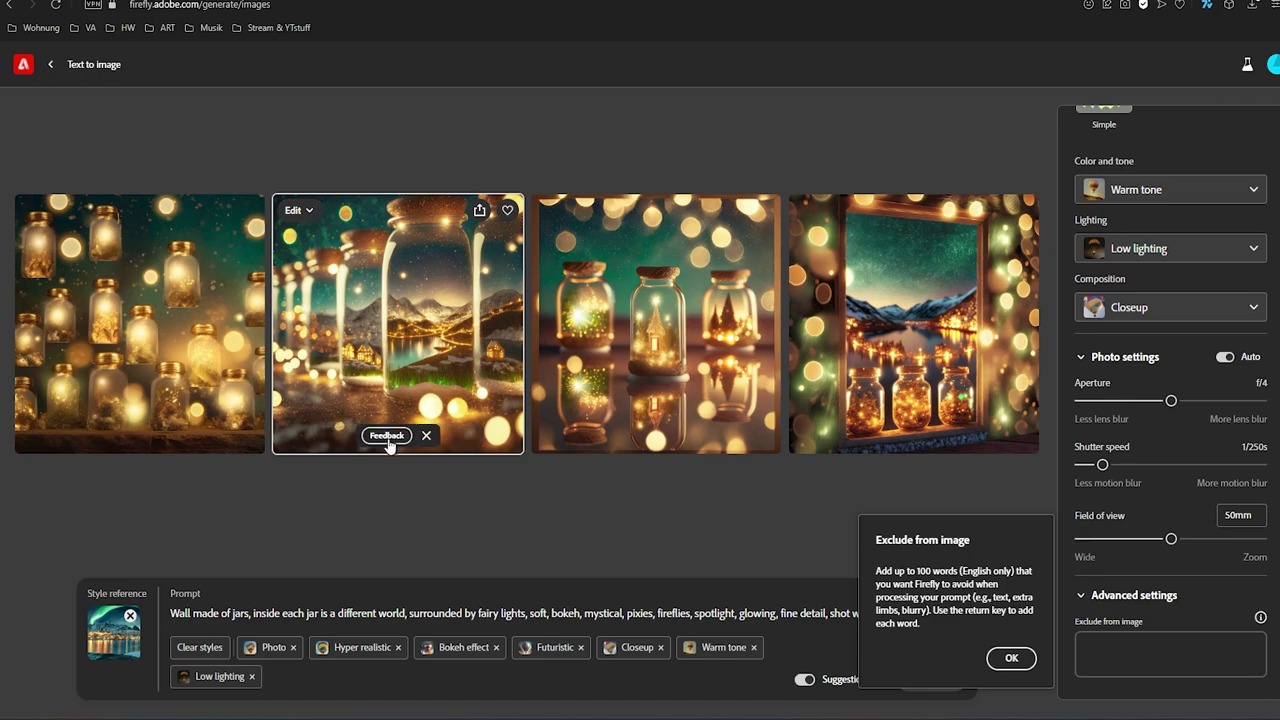
{"action": "left_click", "coordinate": [306, 213]}
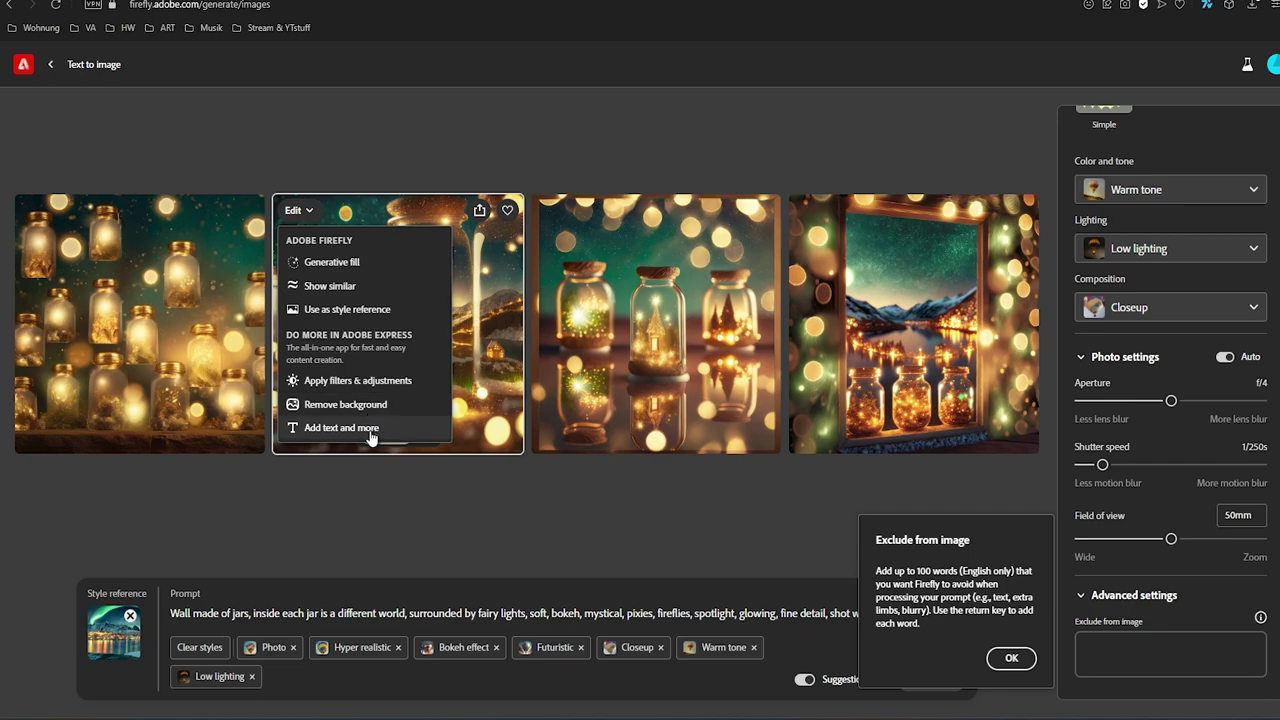
{"action": "left_click", "coordinate": [340, 286]}
{"action": "left_click", "coordinate": [480, 210]}
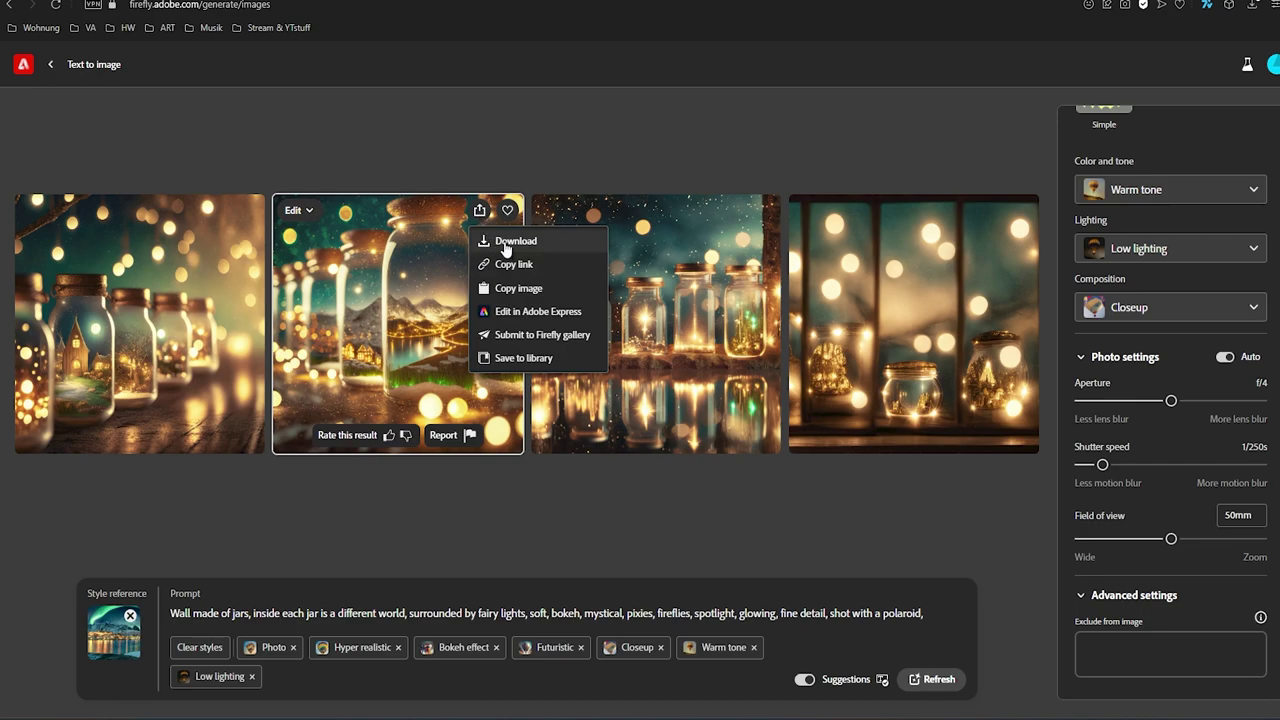
{"action": "left_click", "coordinate": [505, 243]}
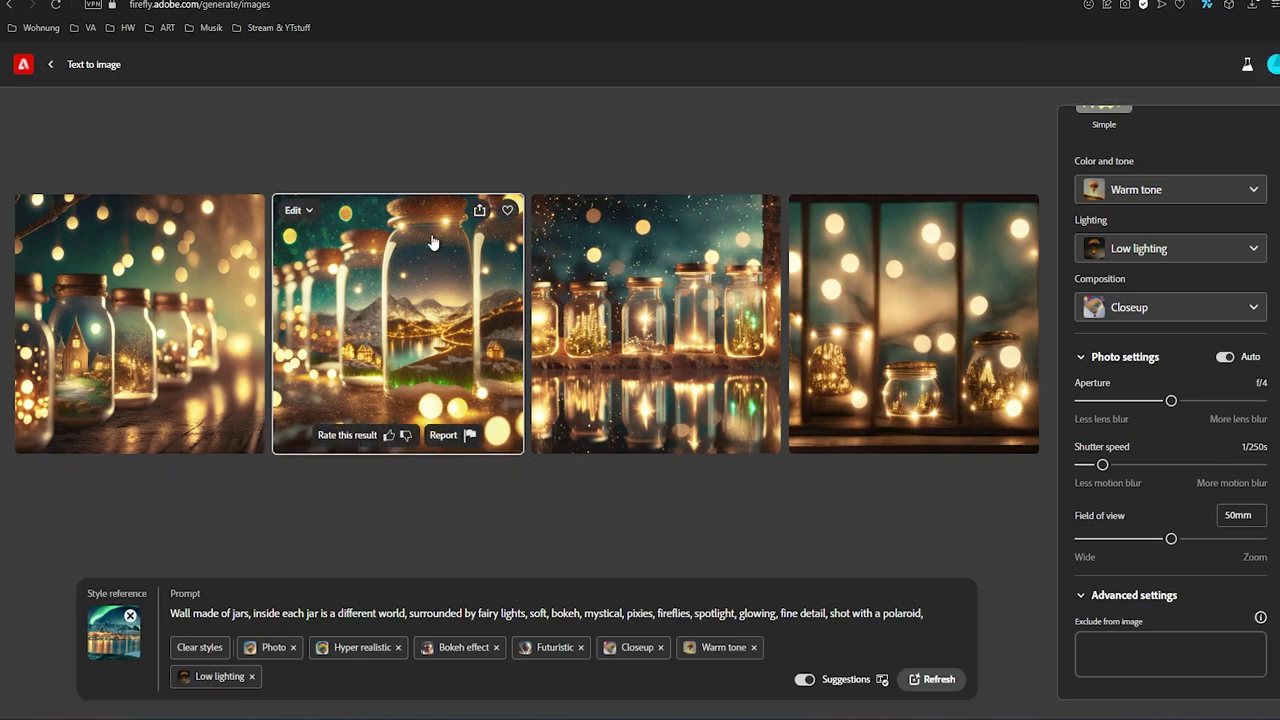
{"action": "left_click", "coordinate": [295, 211]}
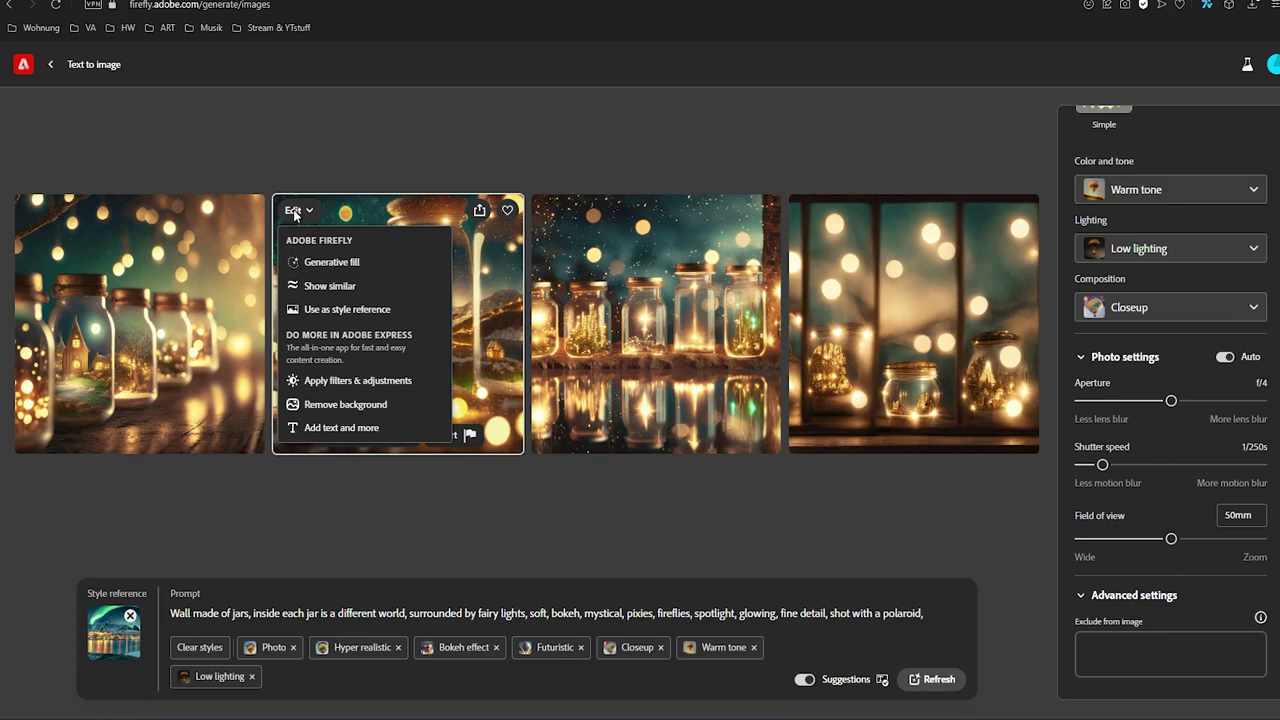
Step: Load the second jar-world image into Generative fill from the clipboard
{"action": "left_click", "coordinate": [342, 263]}
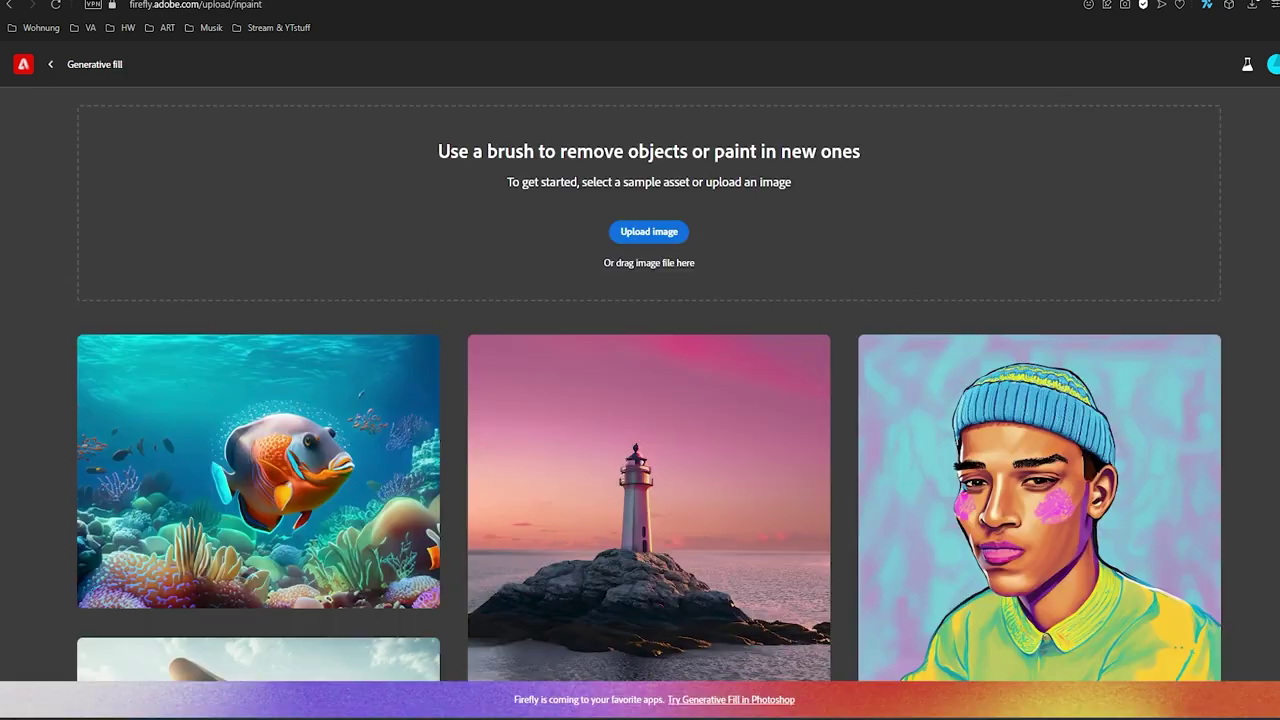
{"action": "mouse_move", "coordinate": [258, 471]}
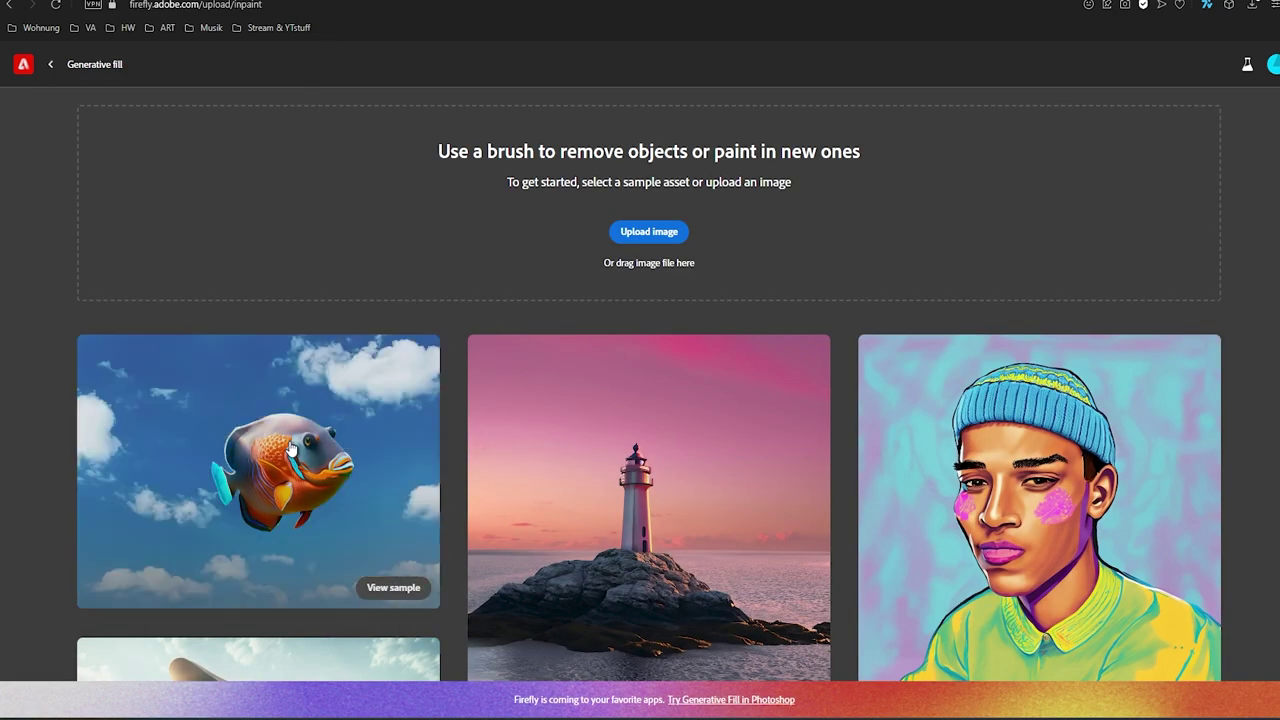
{"action": "scroll", "coordinate": [500, 460], "scroll_direction": "down", "scroll_amount": 1}
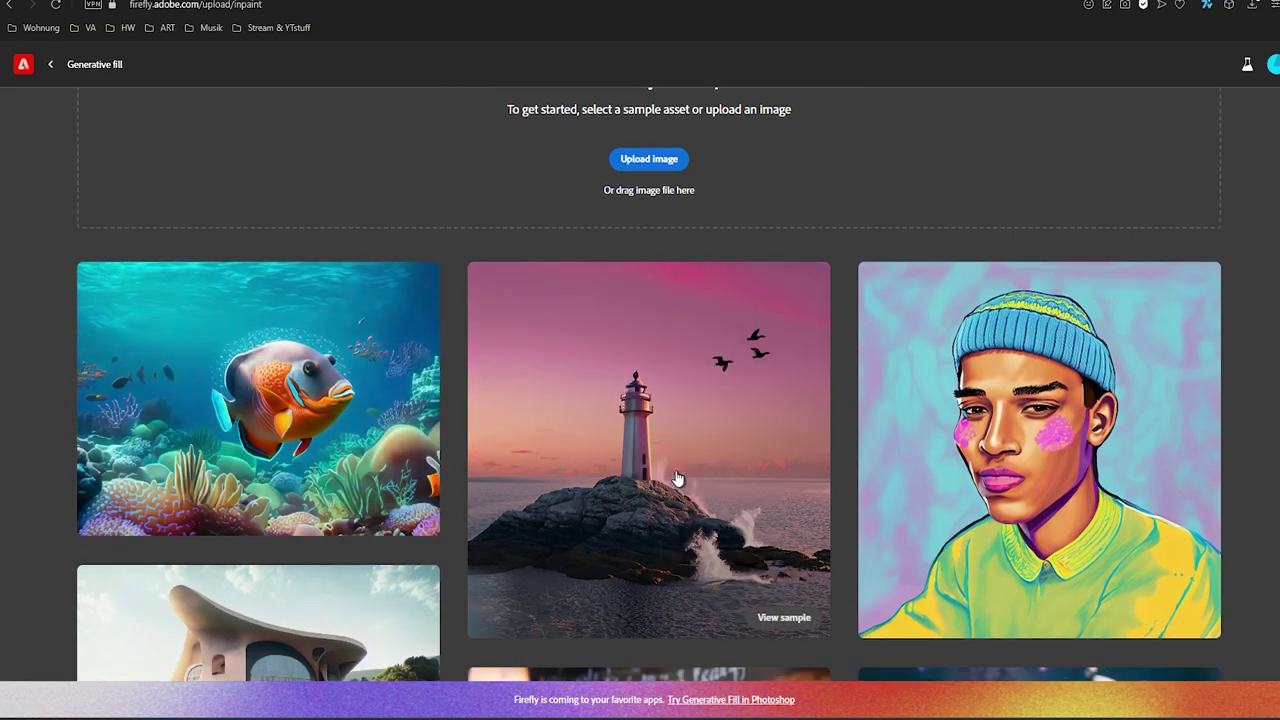
{"action": "scroll", "coordinate": [1000, 400], "scroll_direction": "down", "scroll_amount": 1}
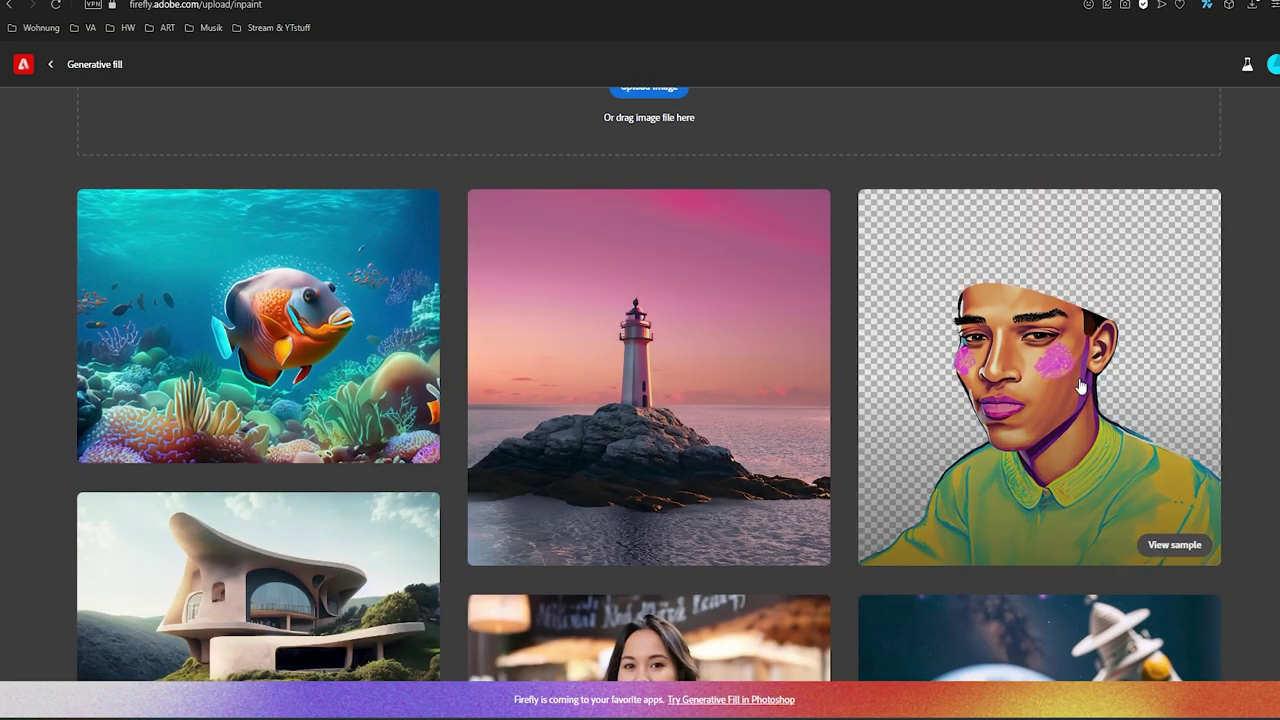
{"action": "scroll", "coordinate": [1038, 365], "scroll_direction": "down", "scroll_amount": 4}
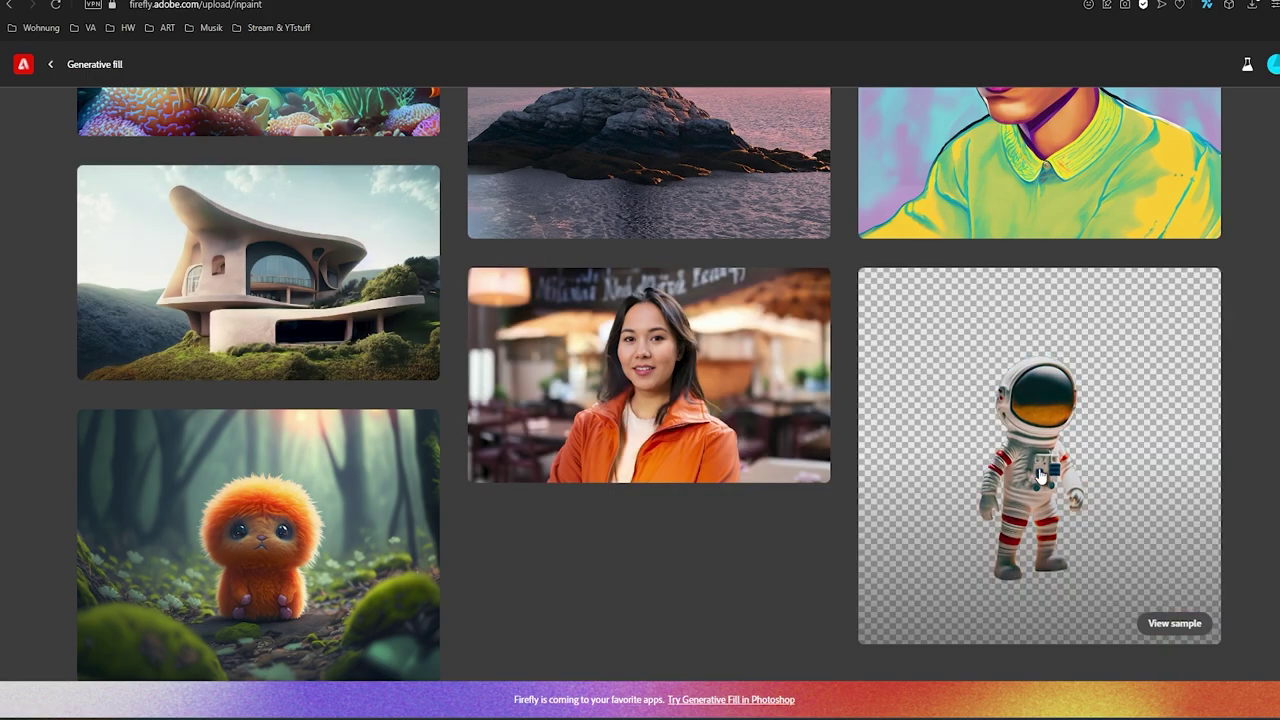
{"action": "mouse_move", "coordinate": [258, 544]}
{"action": "scroll", "coordinate": [450, 580], "scroll_direction": "up", "scroll_amount": 6}
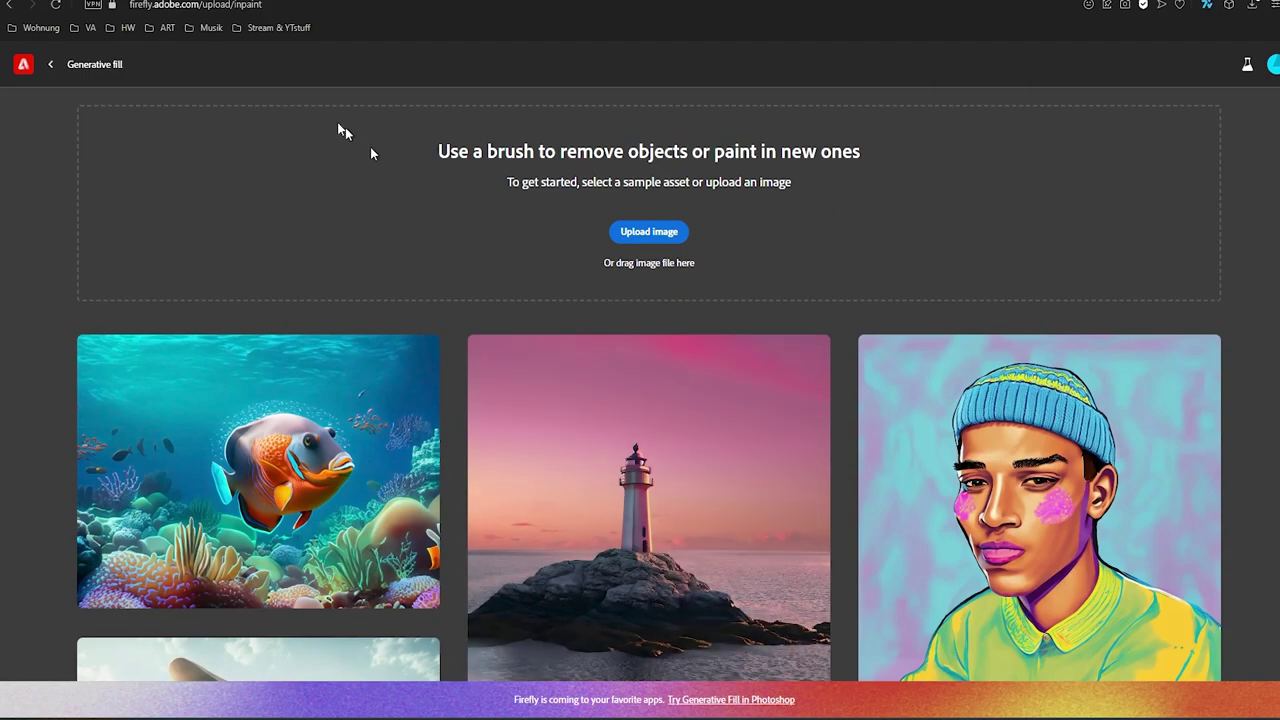
{"action": "left_click", "coordinate": [646, 231]}
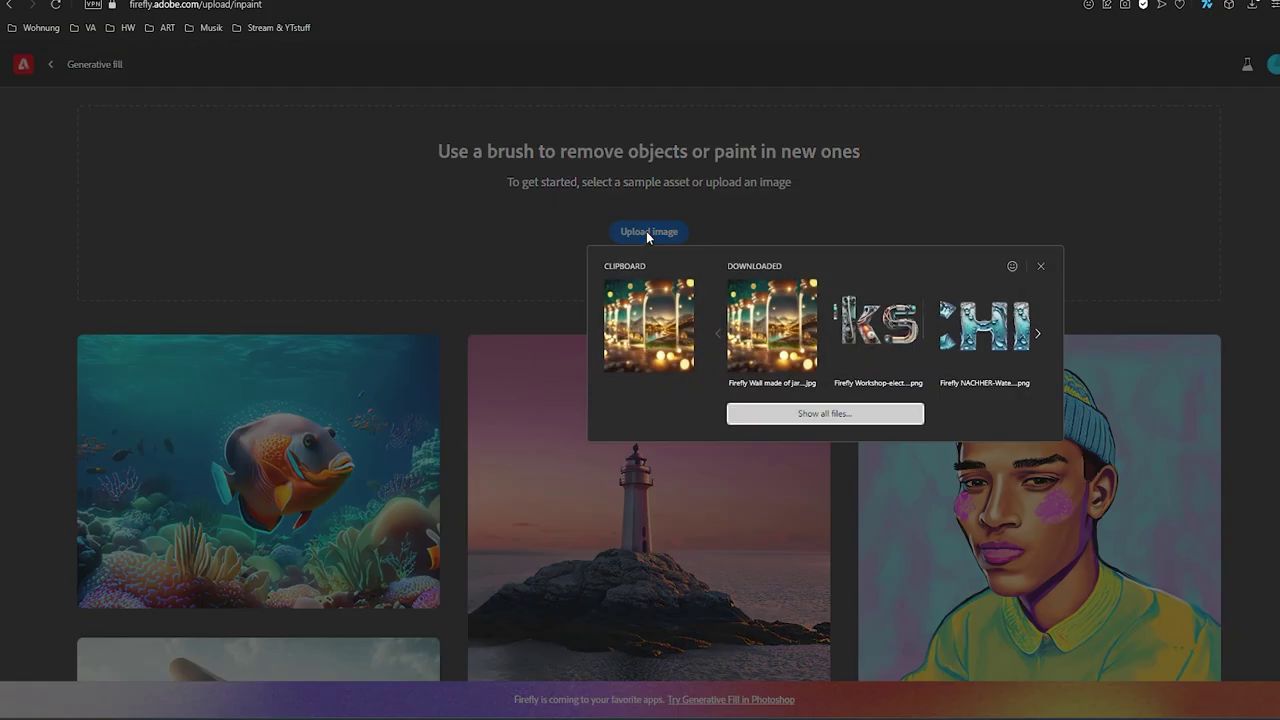
{"action": "left_click", "coordinate": [647, 336]}
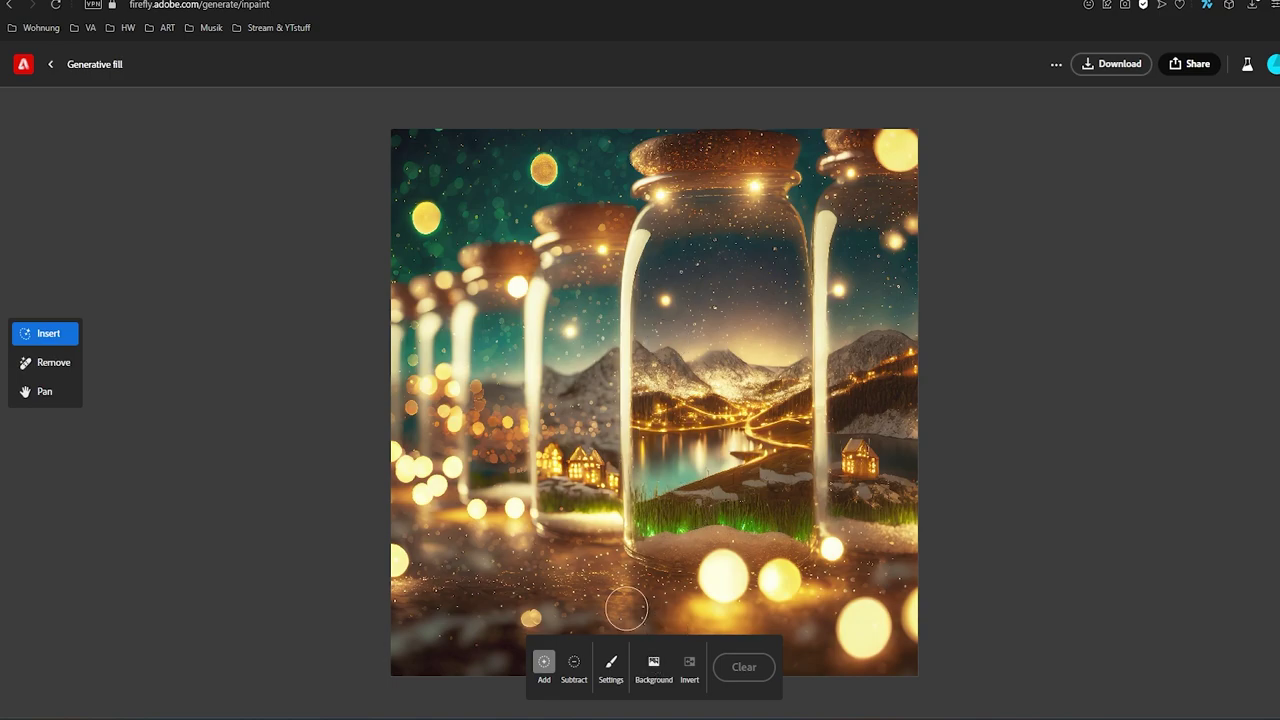
Step: Mask out the bottom of the jar image and enter 'snow' as the fill prompt
{"action": "scroll", "coordinate": [580, 491], "scroll_direction": "down", "scroll_amount": 1}
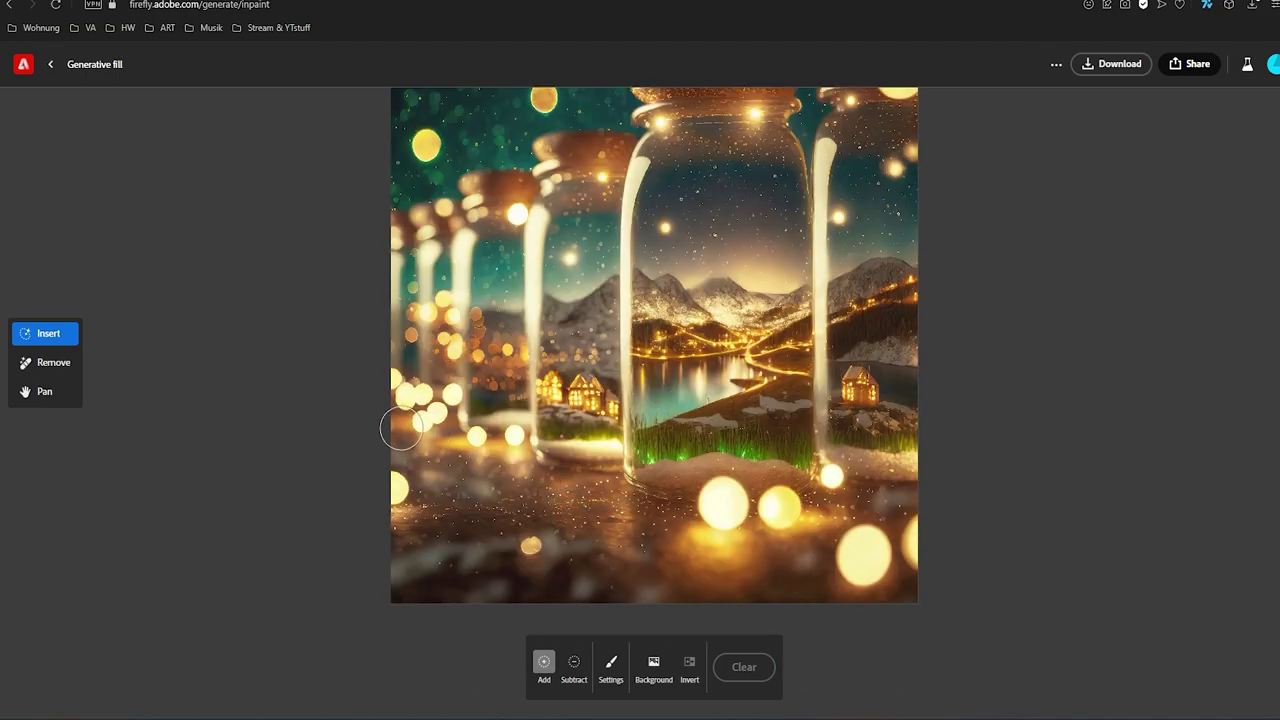
{"action": "left_click_drag", "start_coordinate": [400, 429], "coordinate": [805, 571]}
{"action": "left_click", "coordinate": [491, 678]}
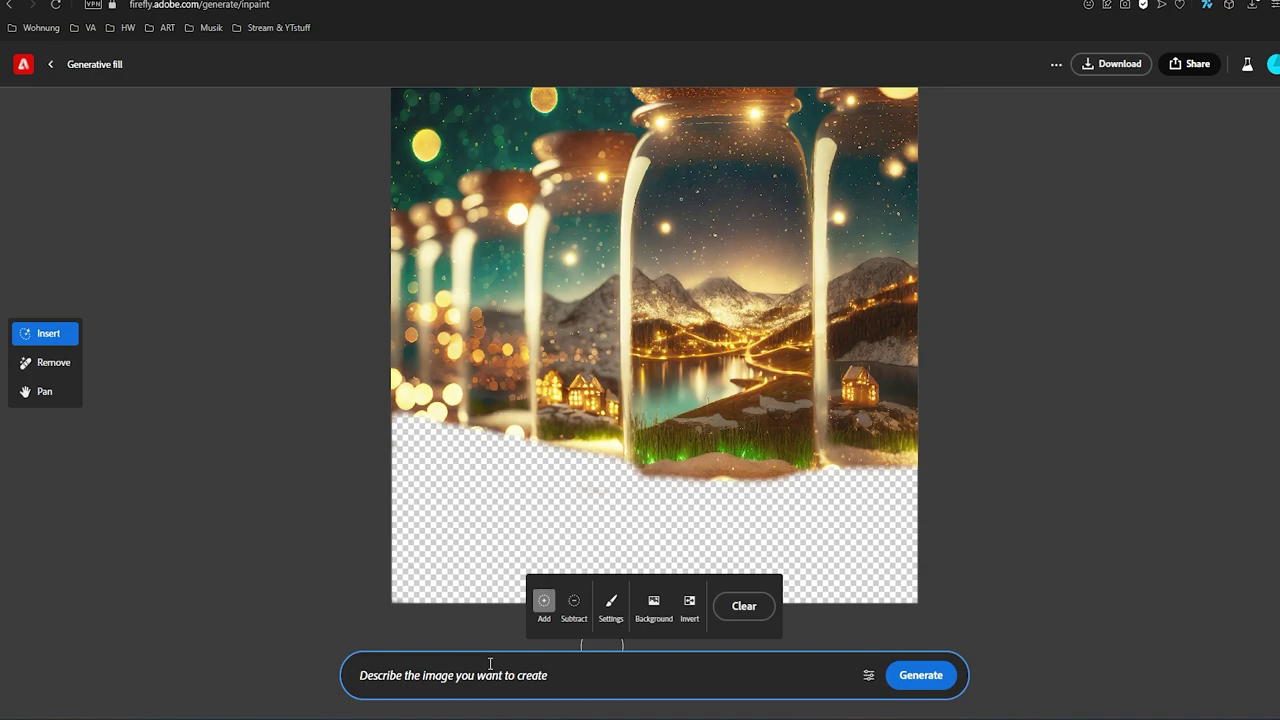
{"action": "type", "text": "snow"}
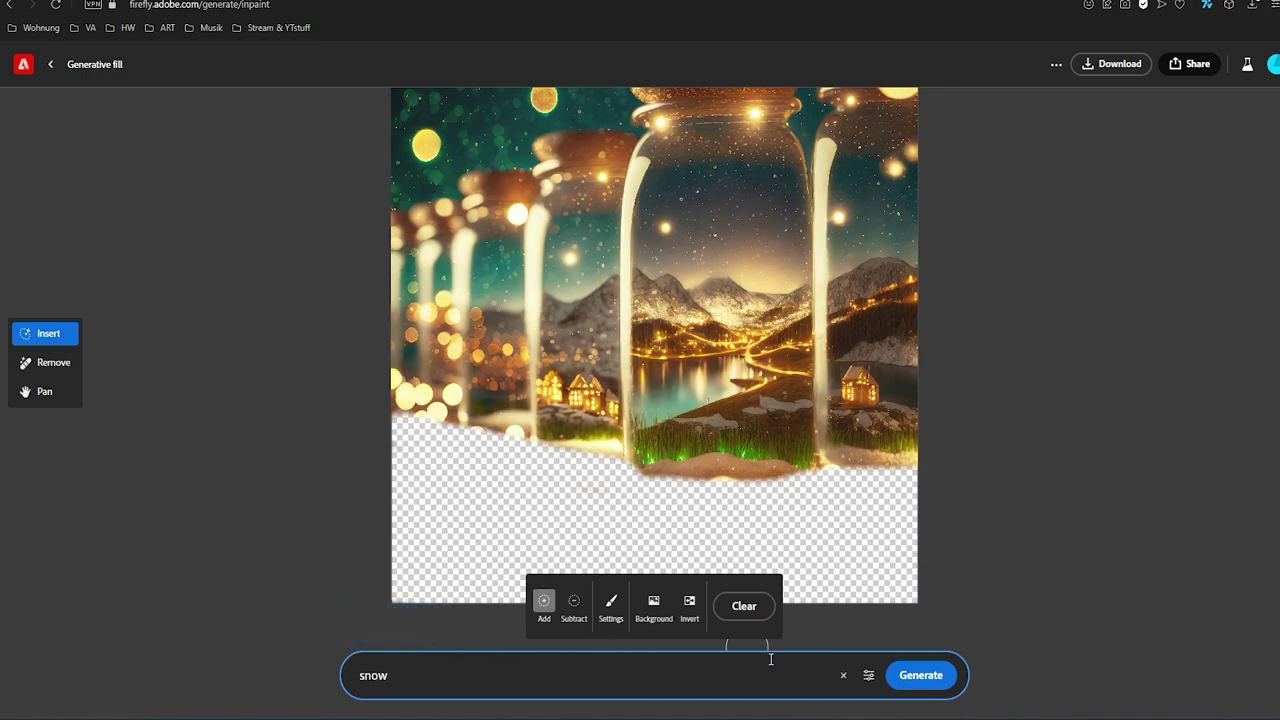
{"action": "left_click", "coordinate": [868, 675]}
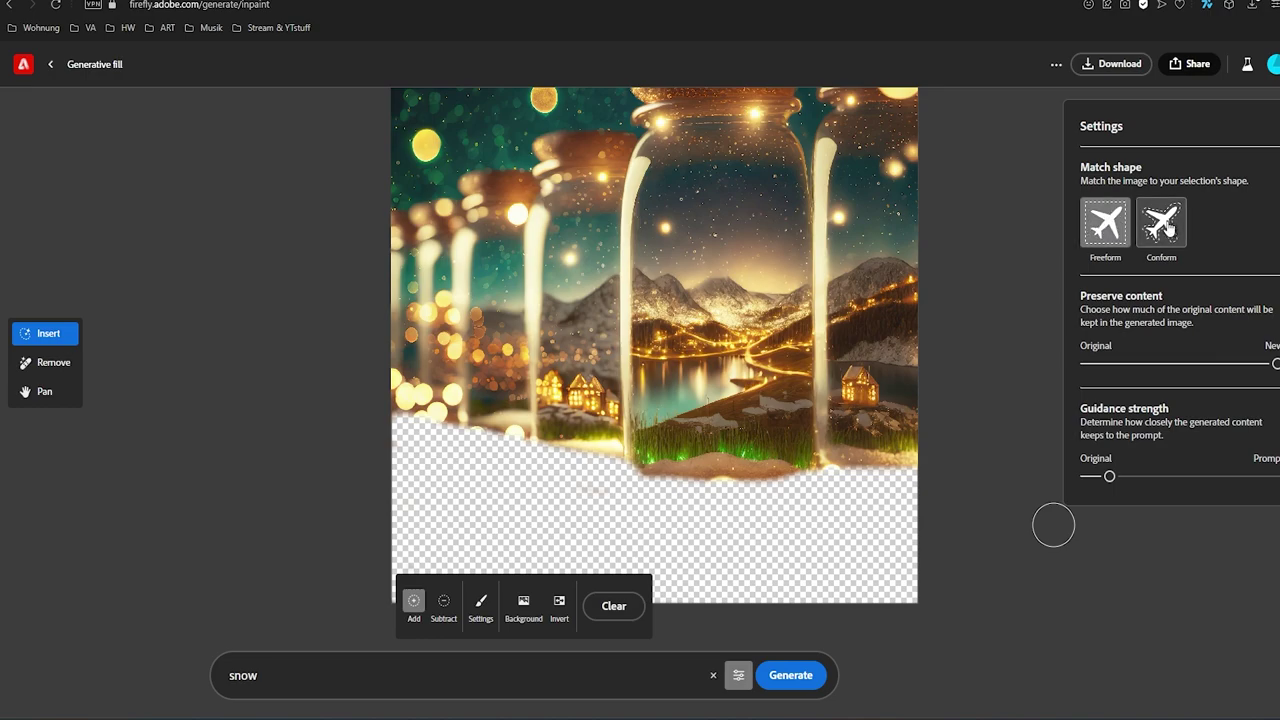
Step: Push Preserve content toward the original and generate snow fills for the masked area
{"action": "left_click_drag", "start_coordinate": [1275, 365], "coordinate": [1086, 364]}
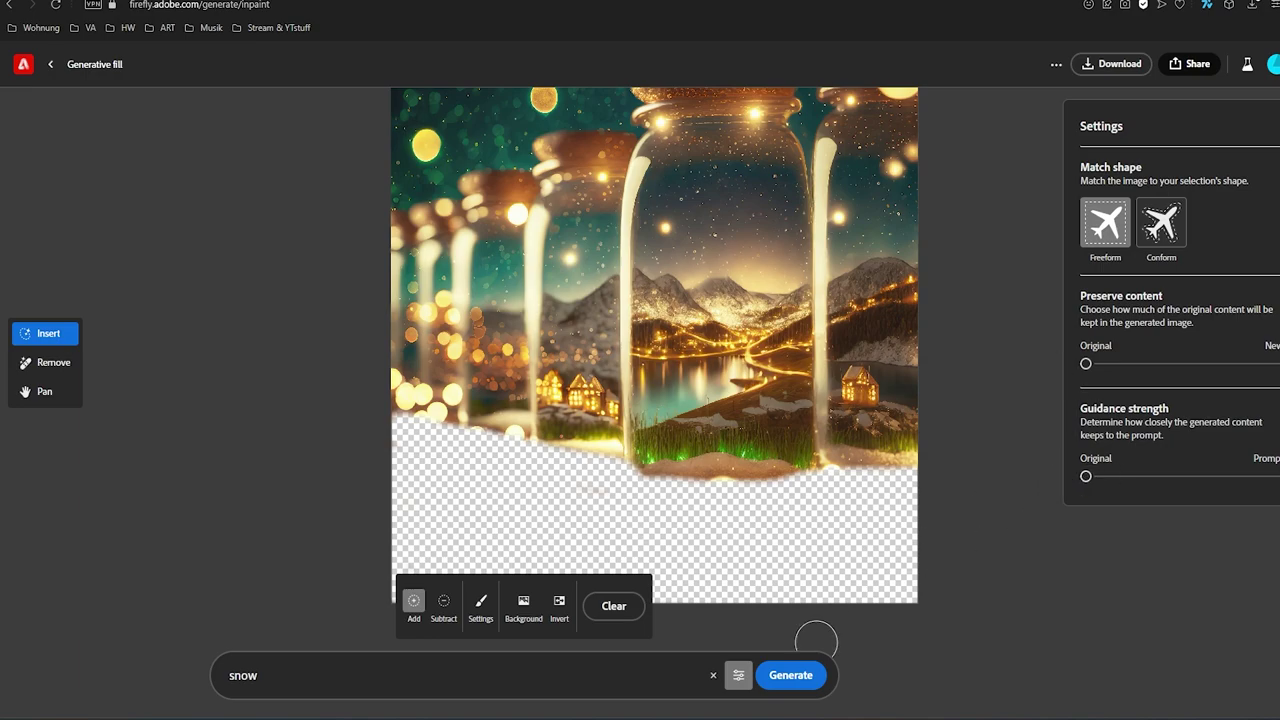
{"action": "left_click", "coordinate": [795, 678]}
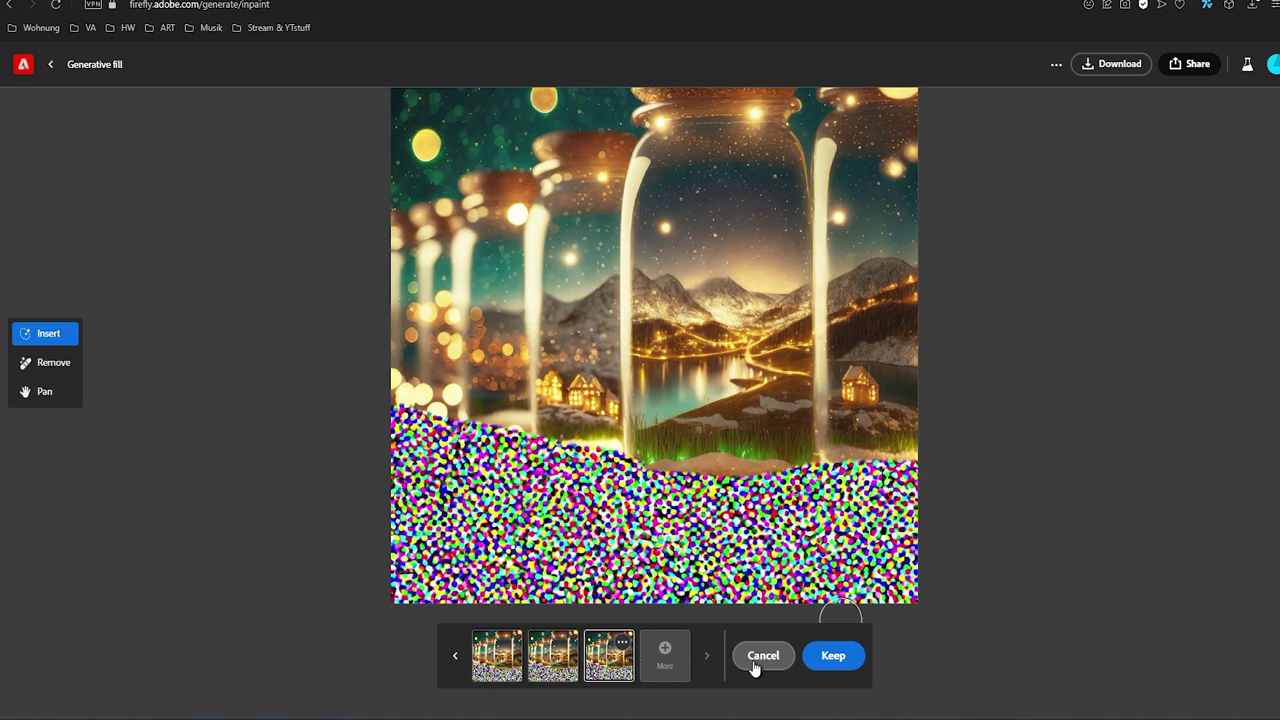
{"action": "left_click", "coordinate": [755, 665]}
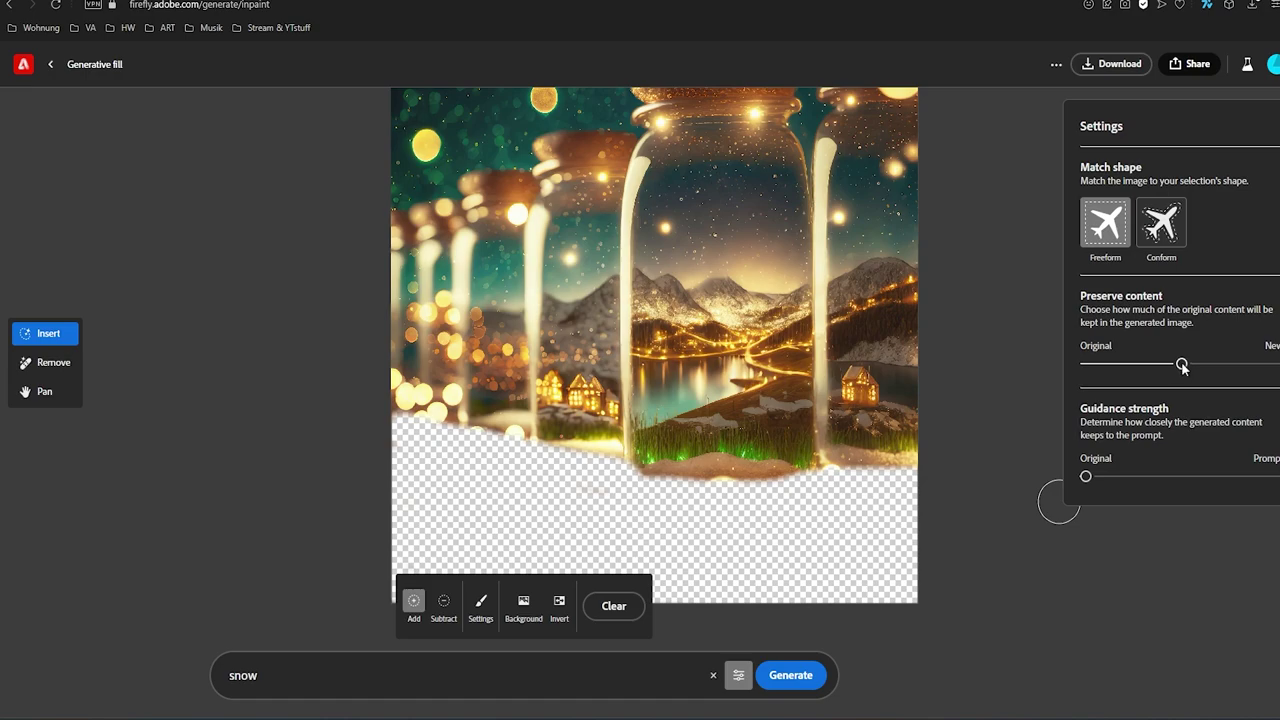
{"action": "left_click", "coordinate": [790, 675]}
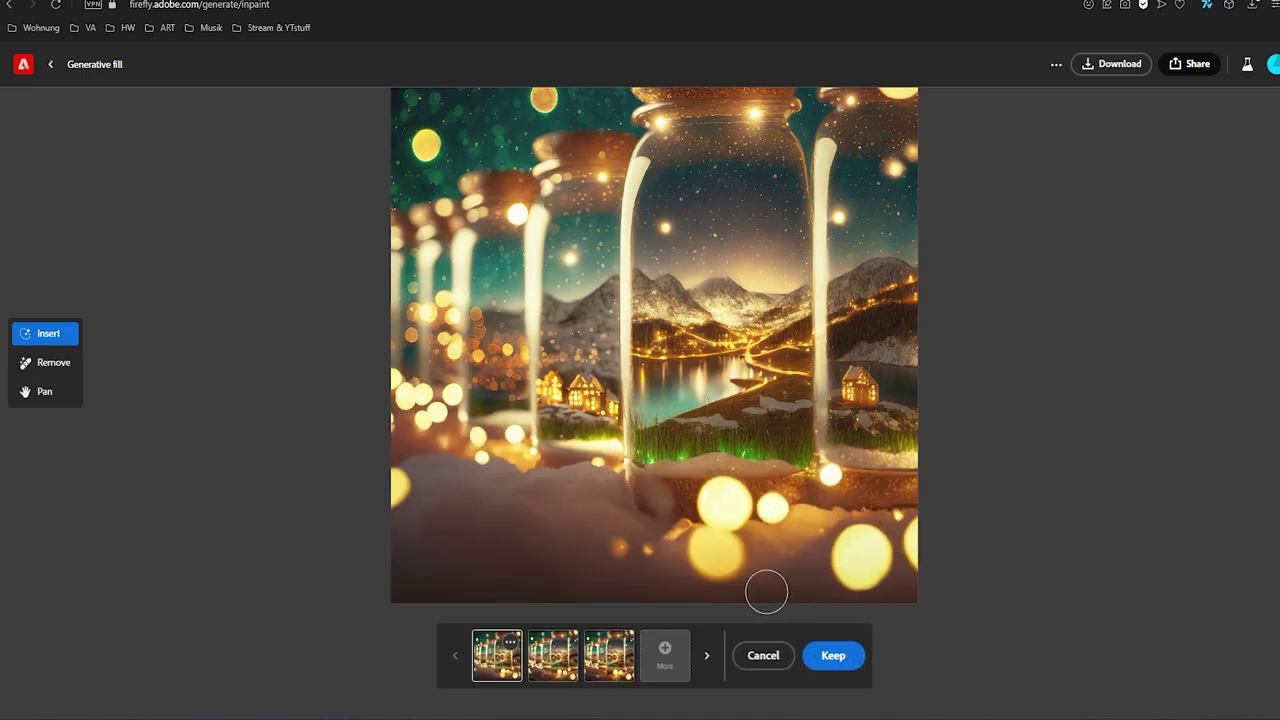
Step: Compare the three snow variants and discard them
{"action": "left_click", "coordinate": [551, 676]}
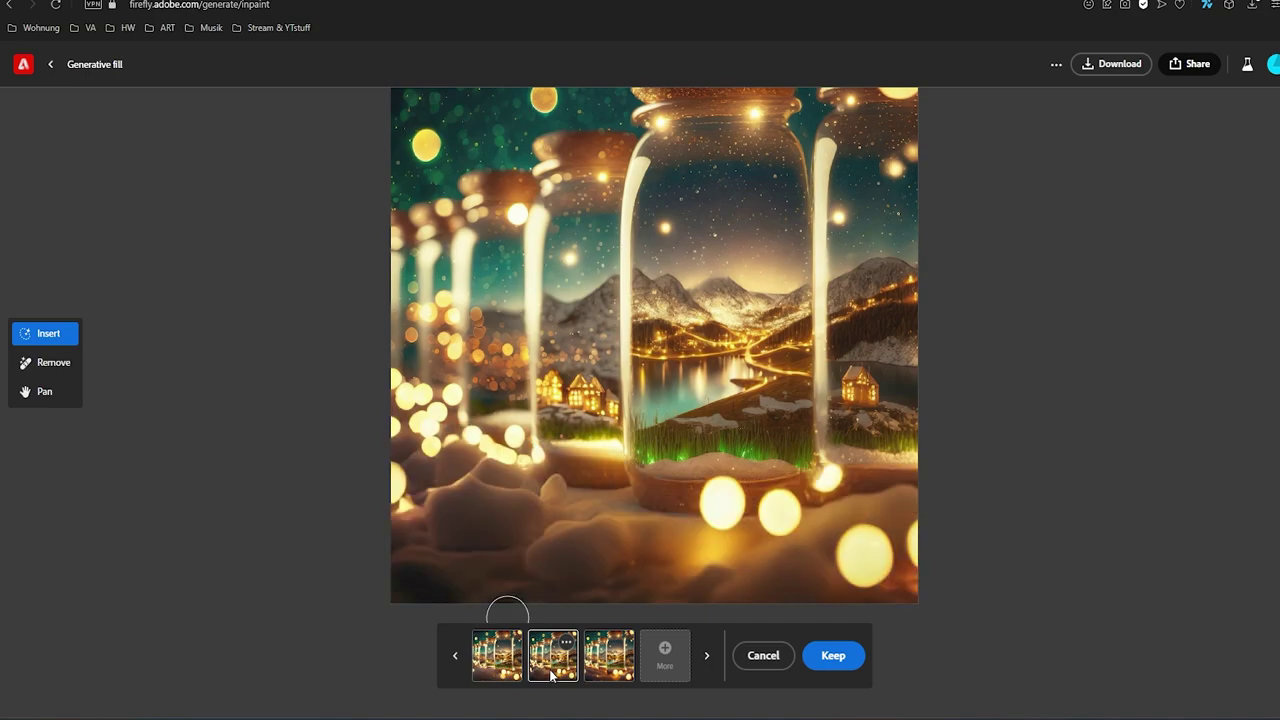
{"action": "left_click", "coordinate": [601, 667]}
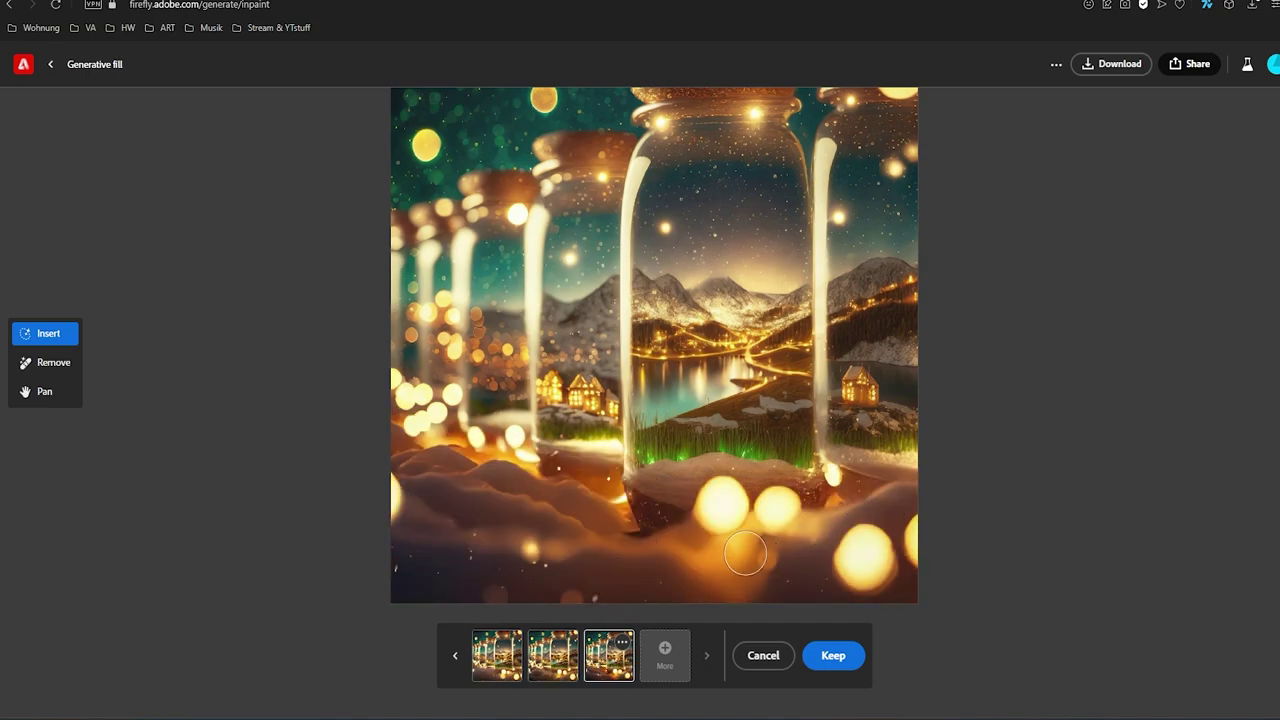
{"action": "left_click", "coordinate": [500, 671]}
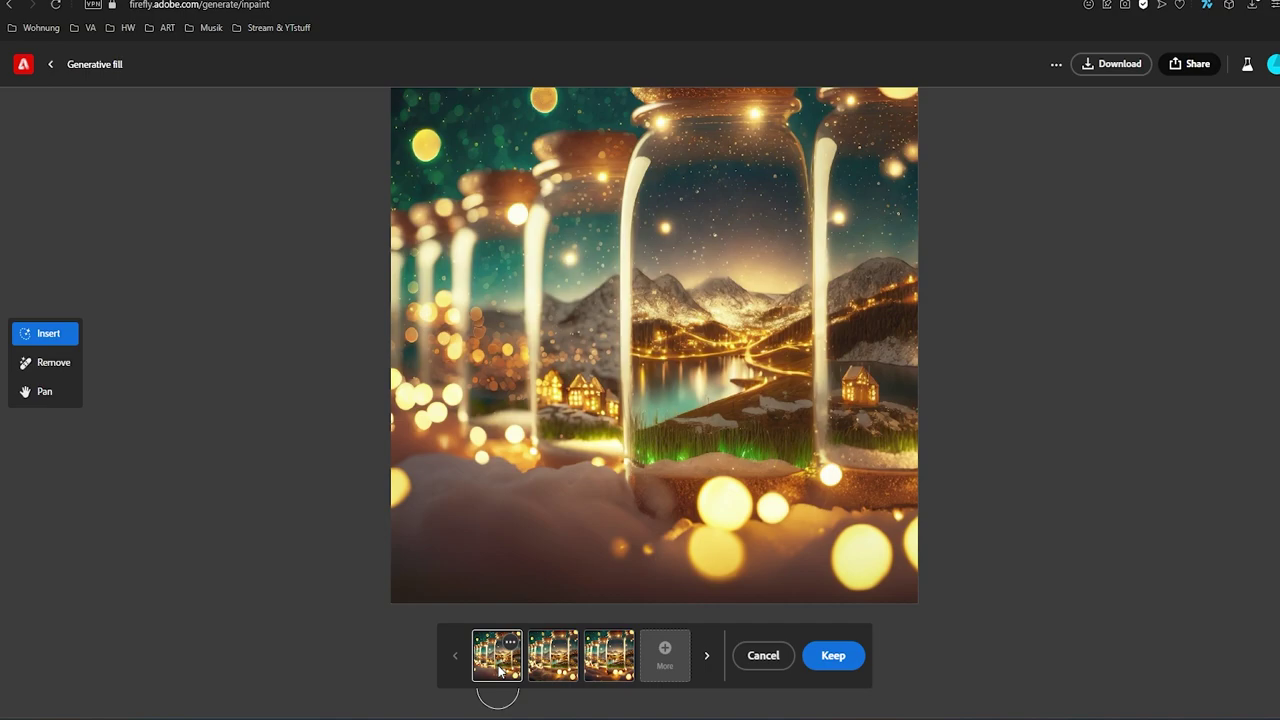
{"action": "left_click", "coordinate": [618, 665]}
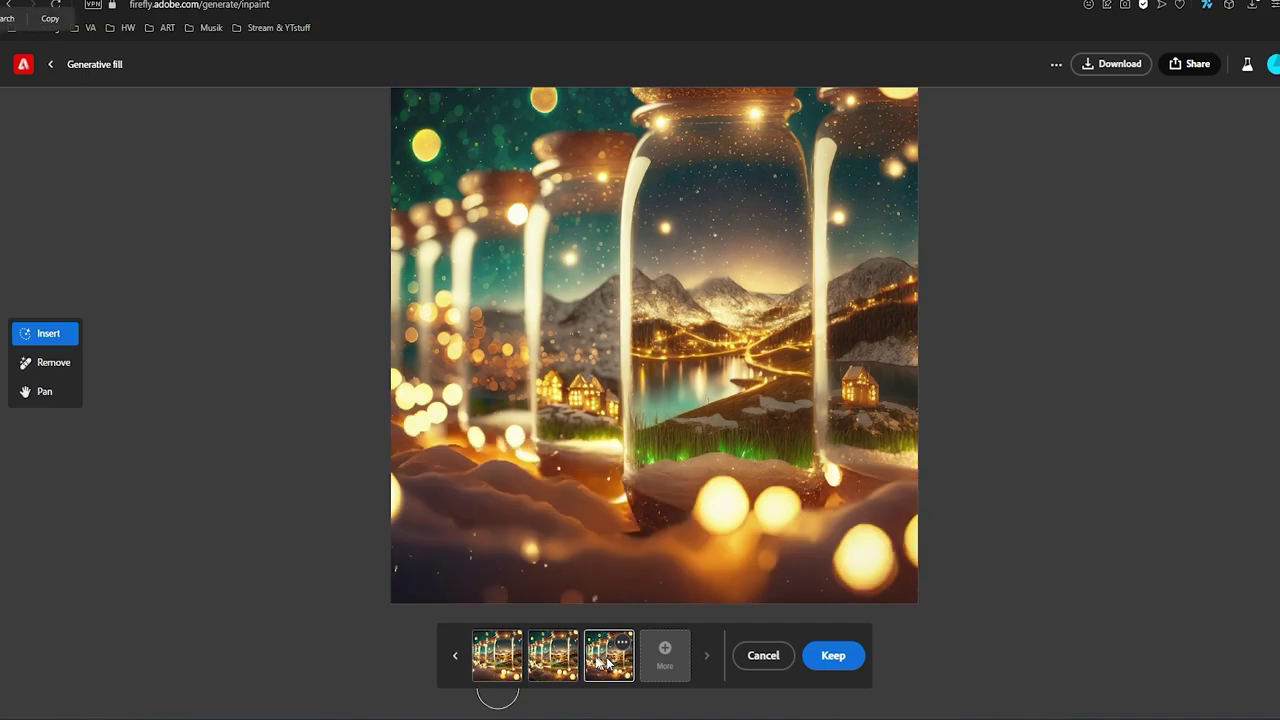
{"action": "left_click", "coordinate": [500, 655]}
Step: Lower Preserve content and regenerate snow, previewing the second and third variants
{"action": "left_click", "coordinate": [755, 657]}
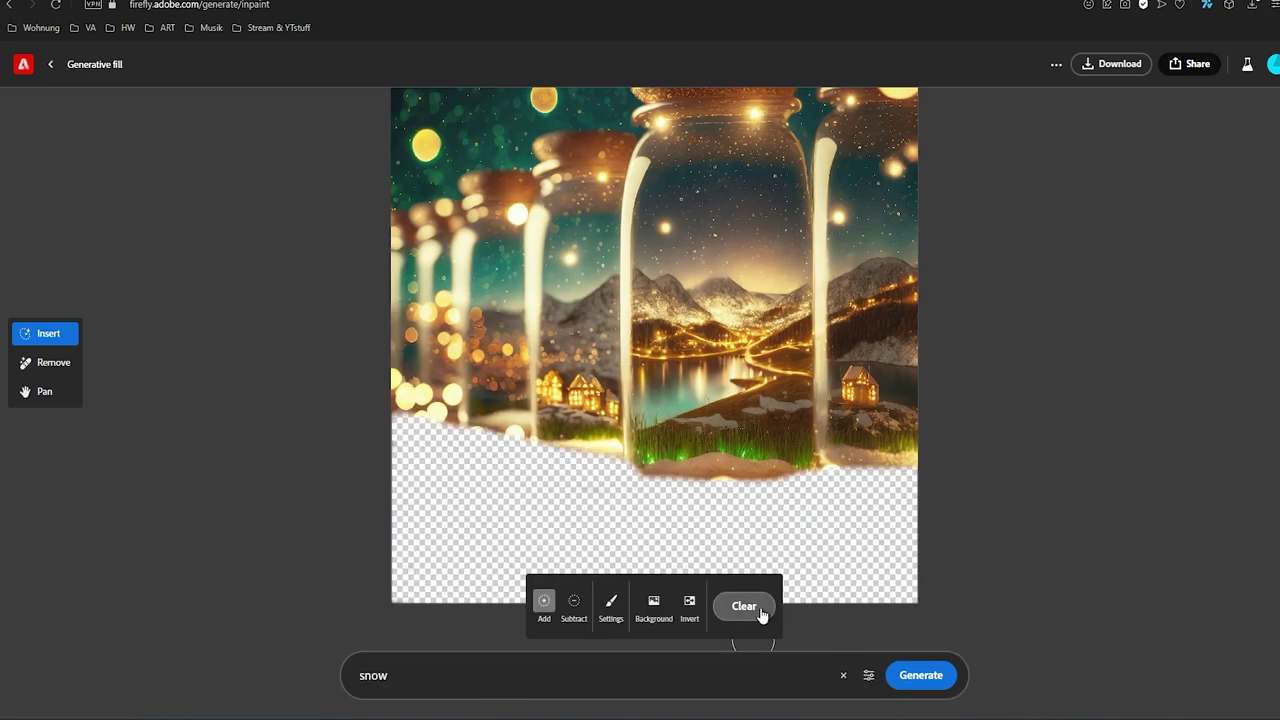
{"action": "left_click", "coordinate": [868, 676]}
{"action": "left_click_drag", "start_coordinate": [1182, 365], "coordinate": [1276, 365]}
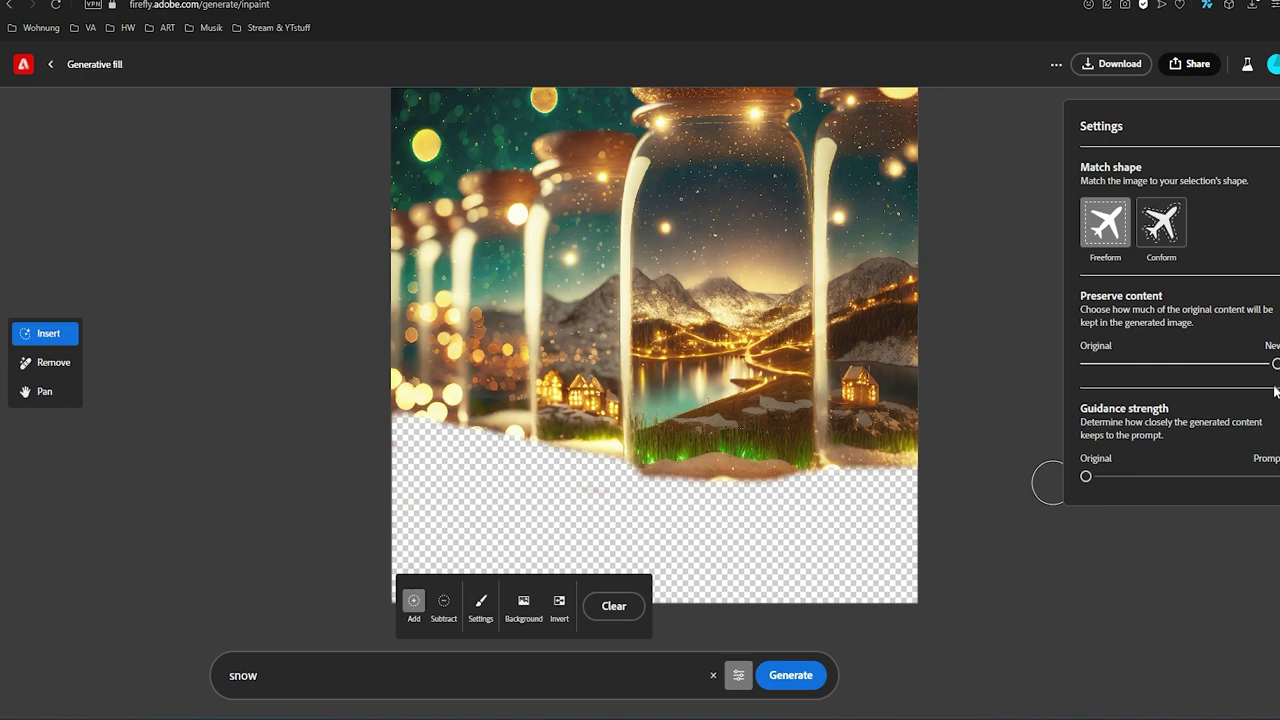
{"action": "left_click", "coordinate": [800, 672]}
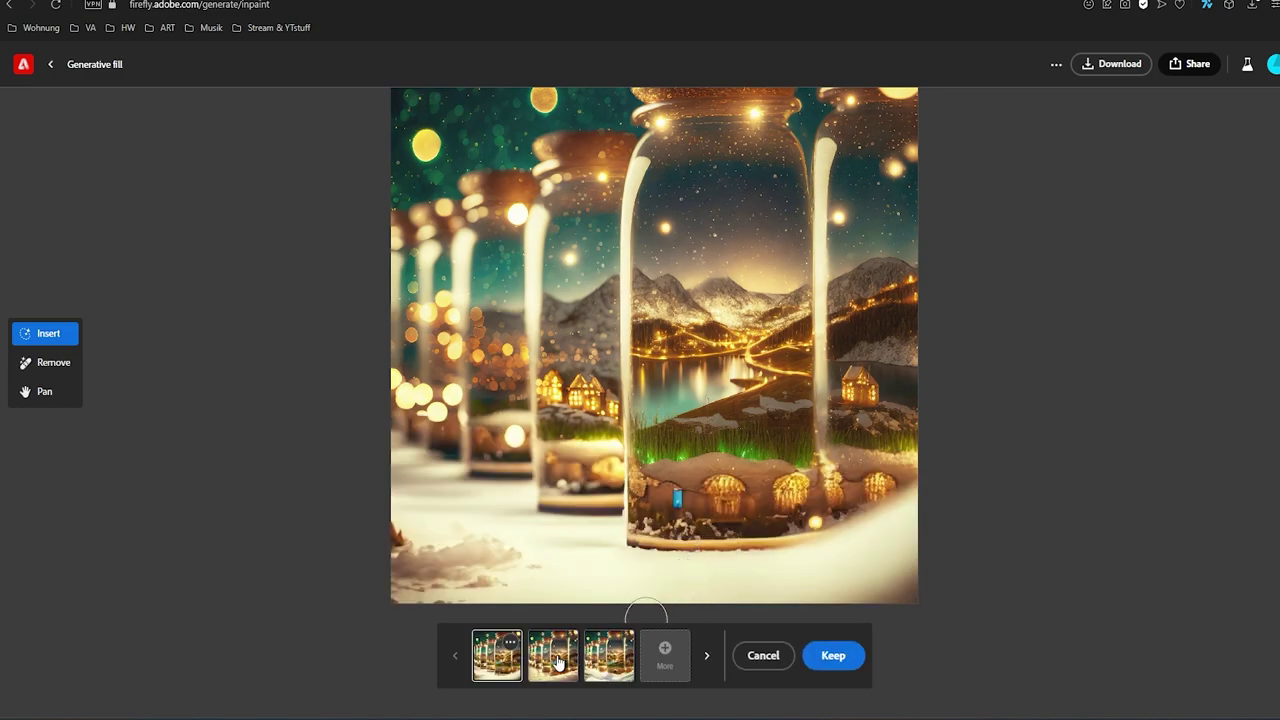
{"action": "left_click", "coordinate": [558, 662]}
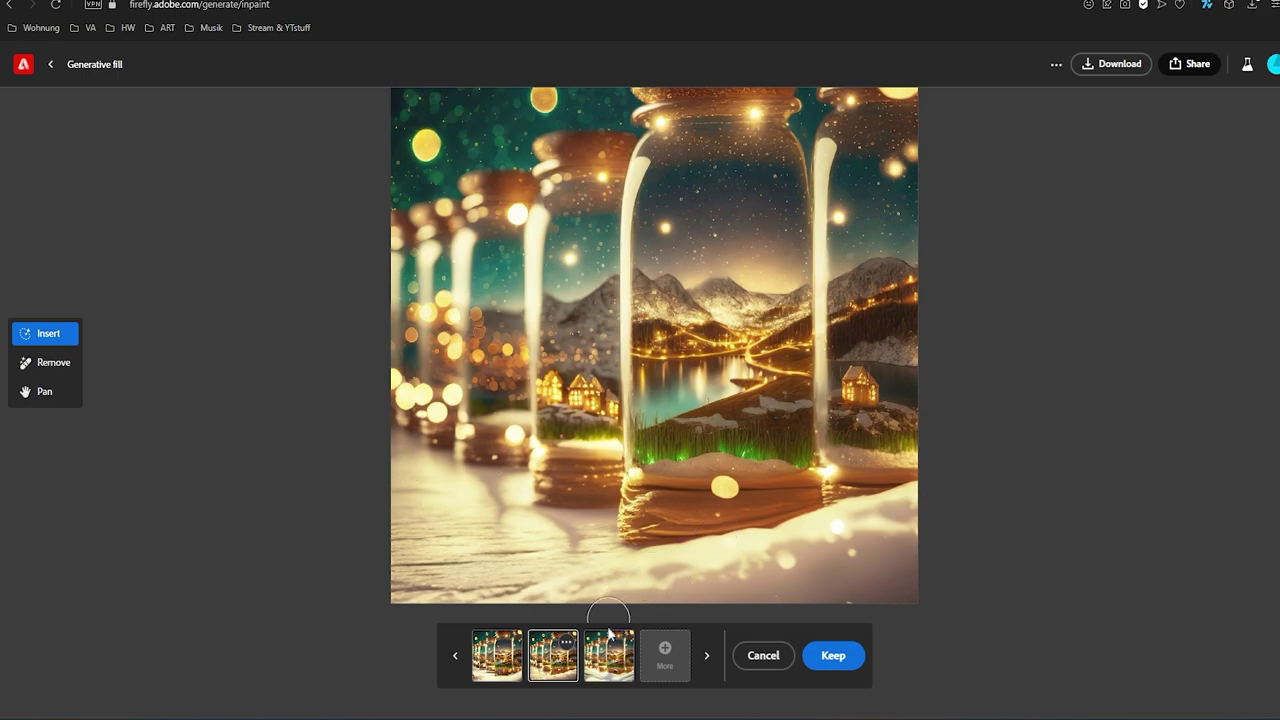
{"action": "left_click", "coordinate": [620, 664]}
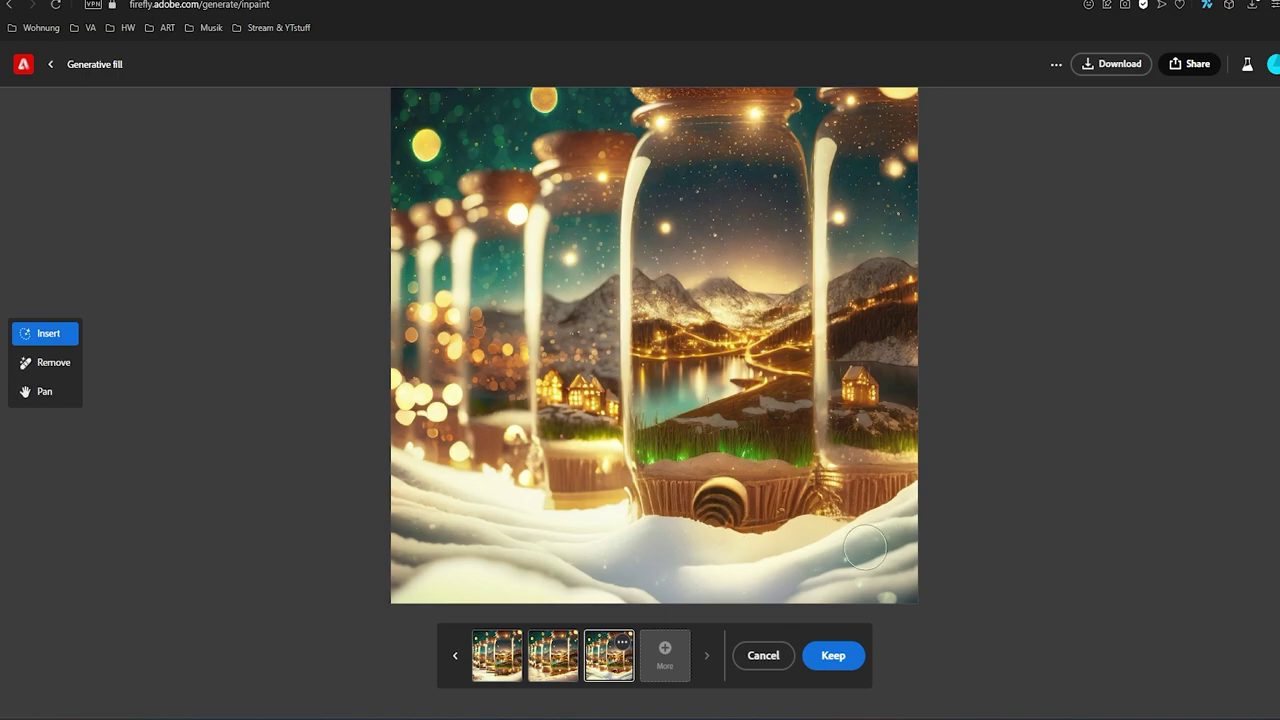
Step: Discard those variants and set Preserve content back to Original
{"action": "left_click", "coordinate": [763, 657]}
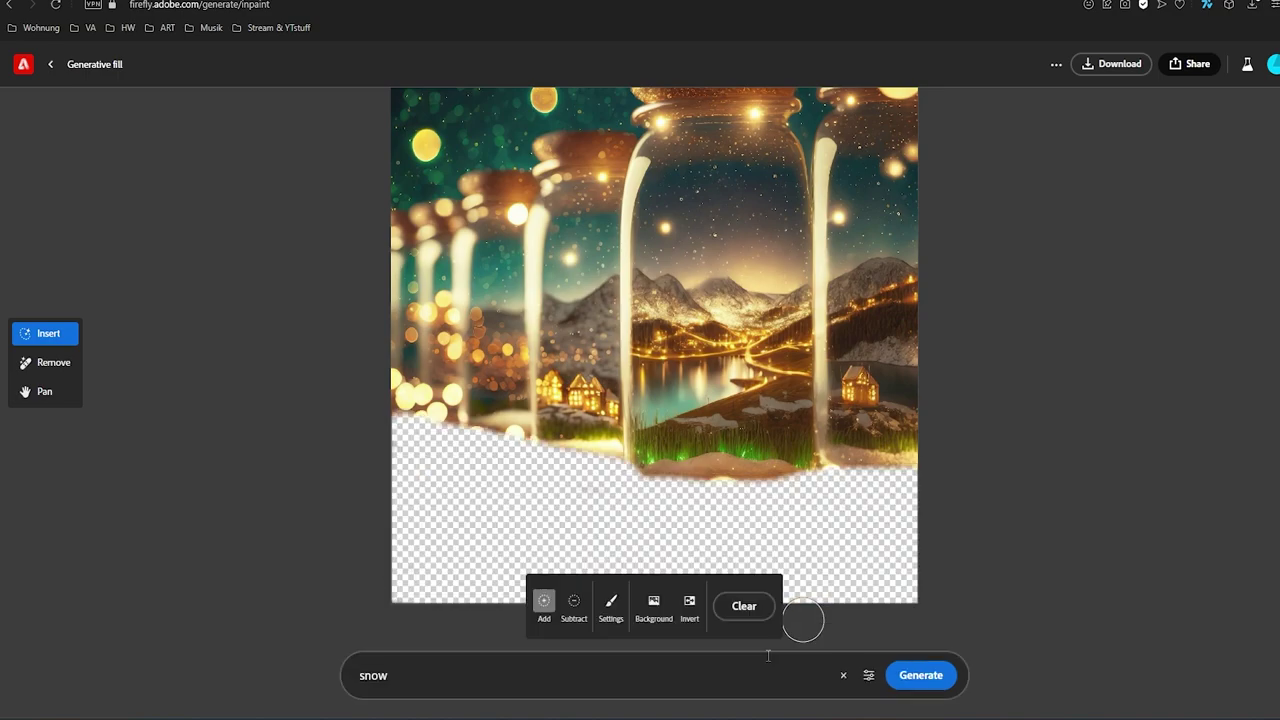
{"action": "left_click", "coordinate": [868, 675]}
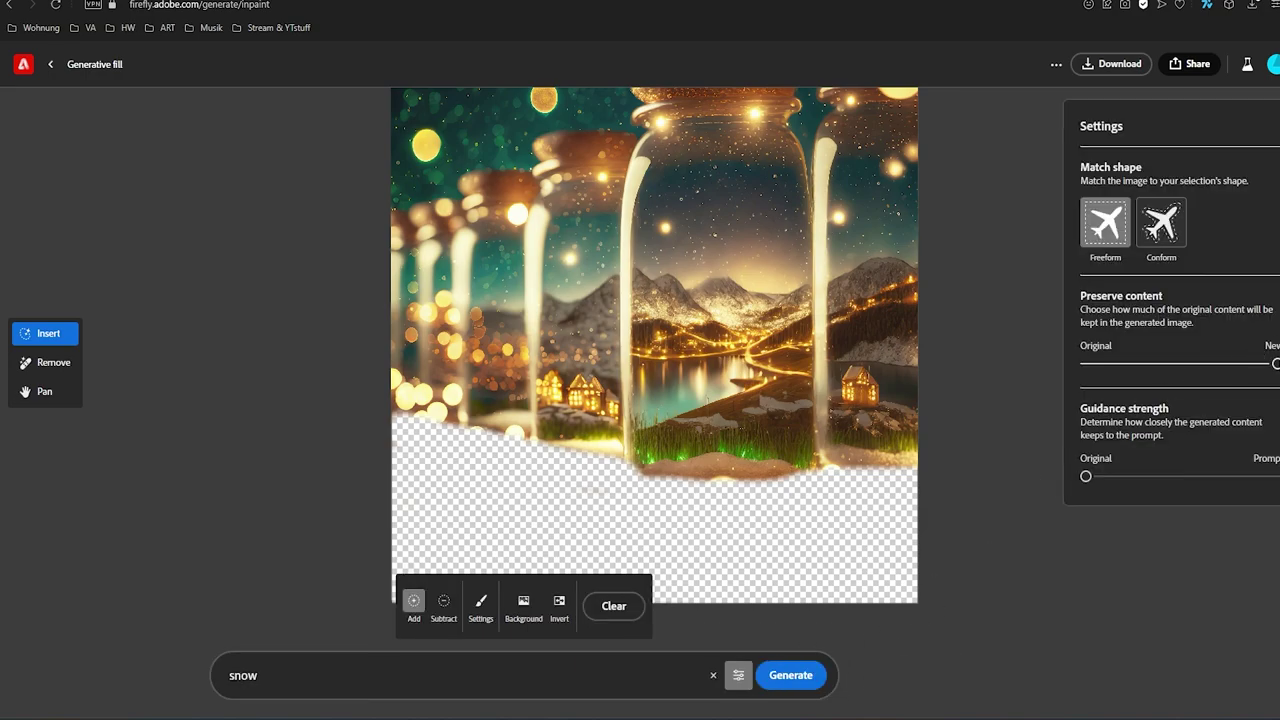
{"action": "left_click_drag", "start_coordinate": [1262, 366], "coordinate": [1066, 385]}
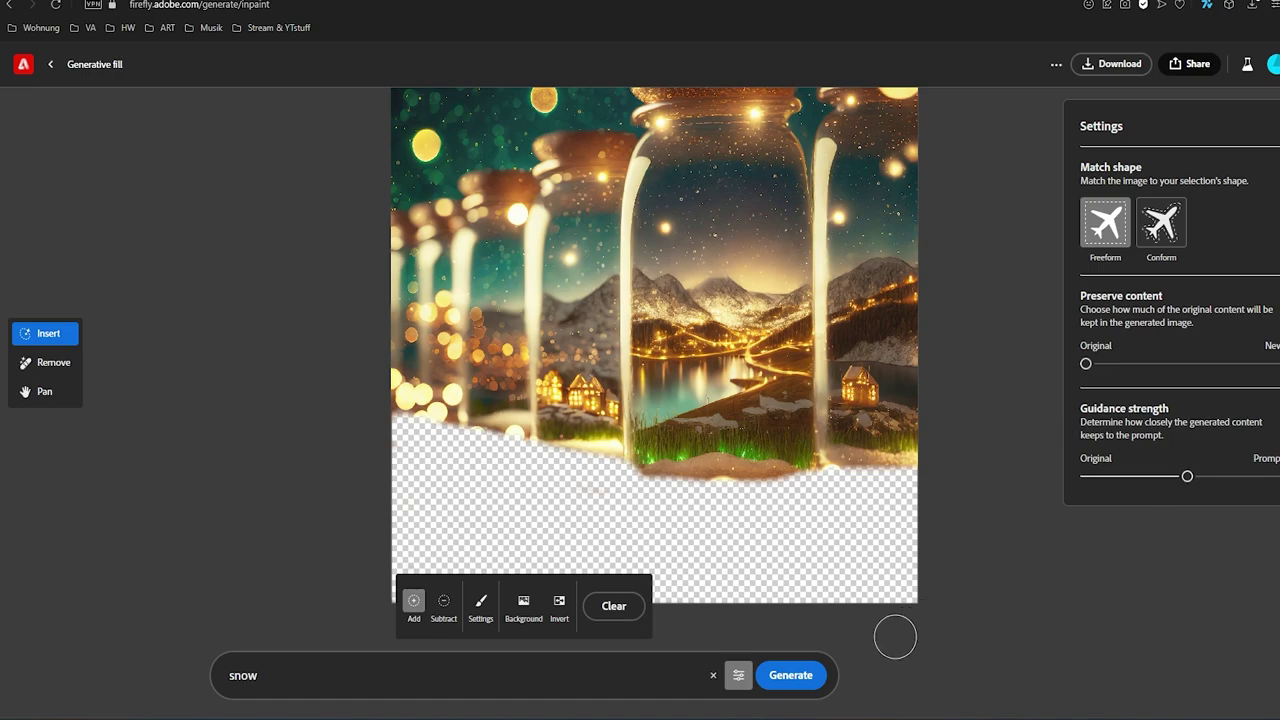
{"action": "left_click", "coordinate": [798, 675]}
{"action": "left_click", "coordinate": [765, 656]}
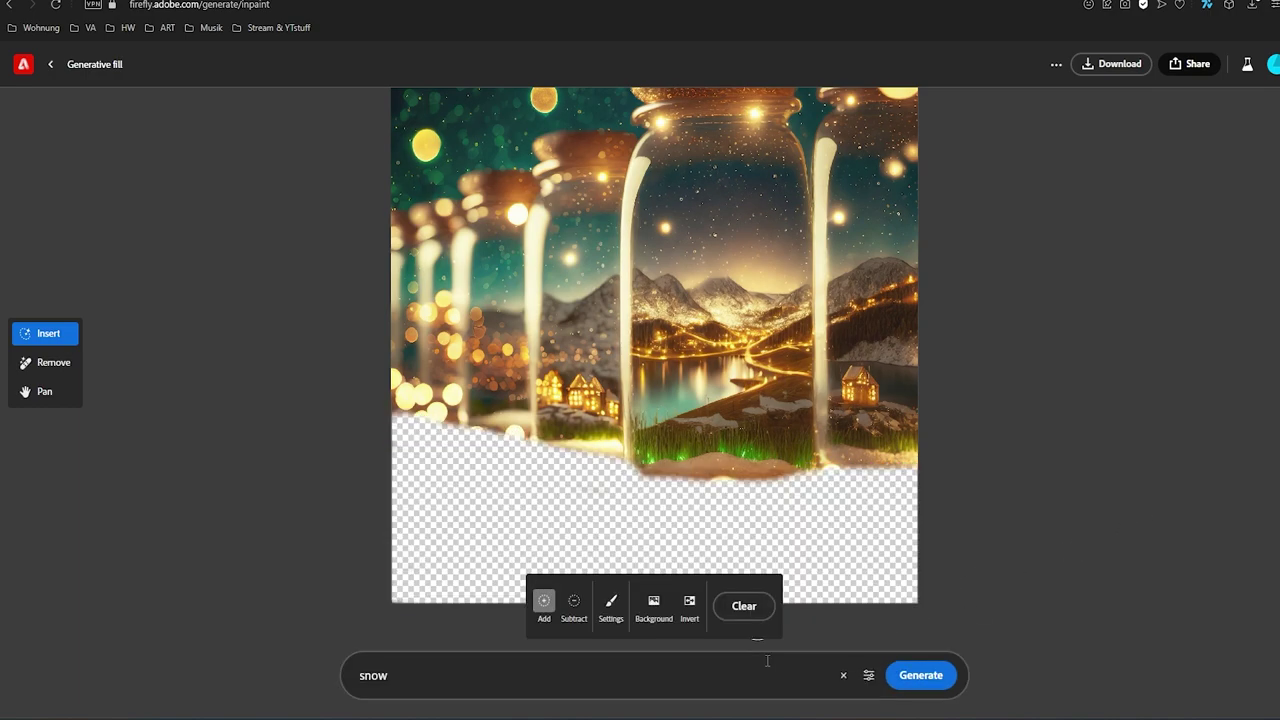
Step: Regenerate snow with the tweaked settings, compare all three variations, and discard them
{"action": "left_click", "coordinate": [869, 677]}
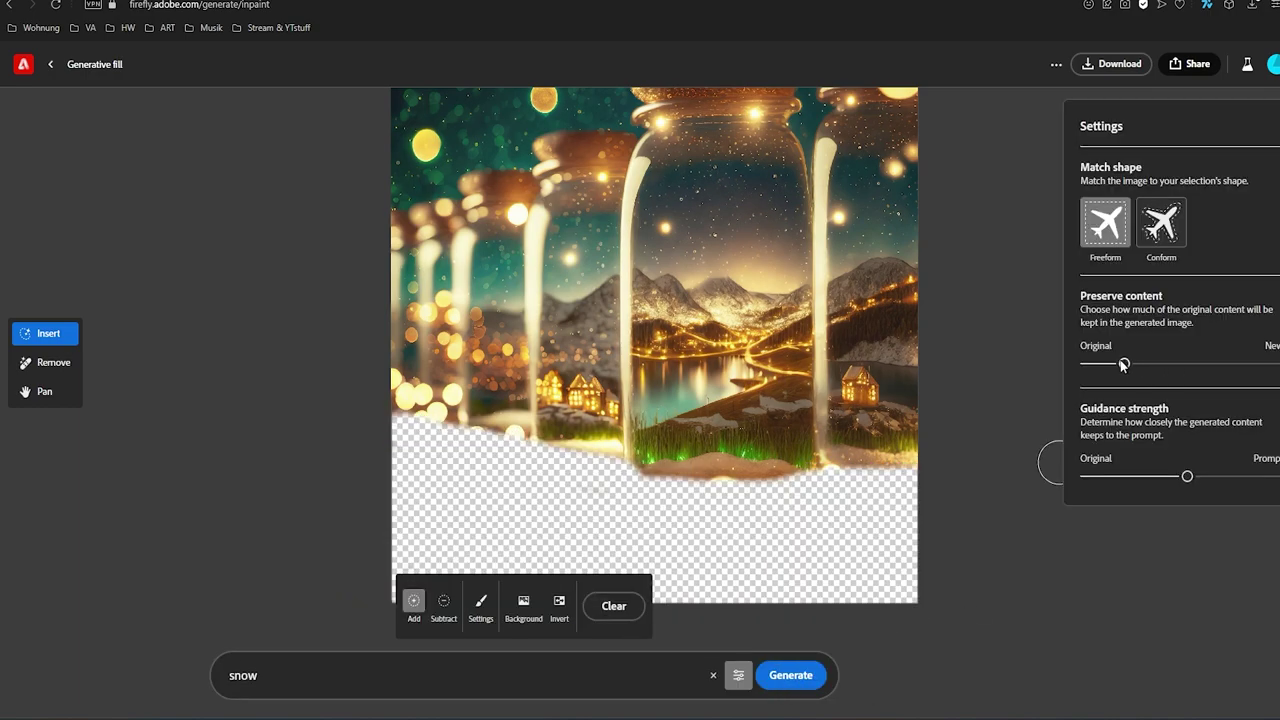
{"action": "left_click", "coordinate": [805, 676]}
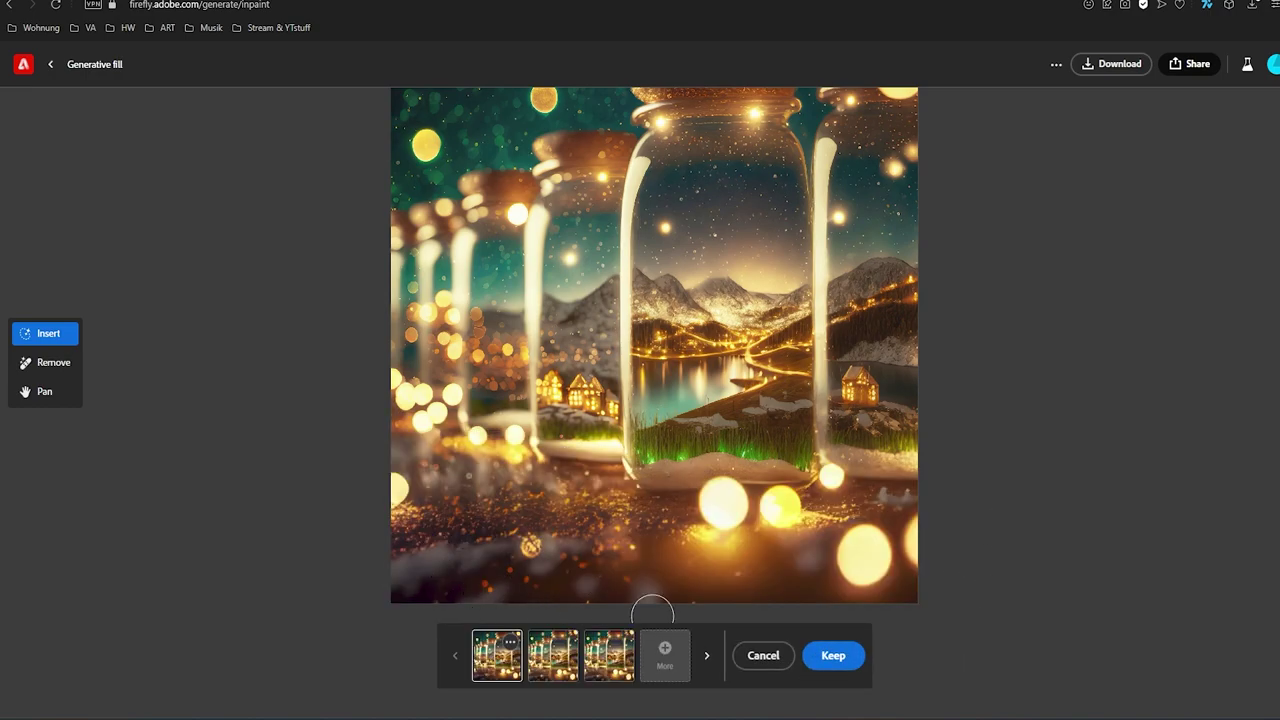
{"action": "left_click", "coordinate": [556, 665]}
{"action": "left_click", "coordinate": [615, 671]}
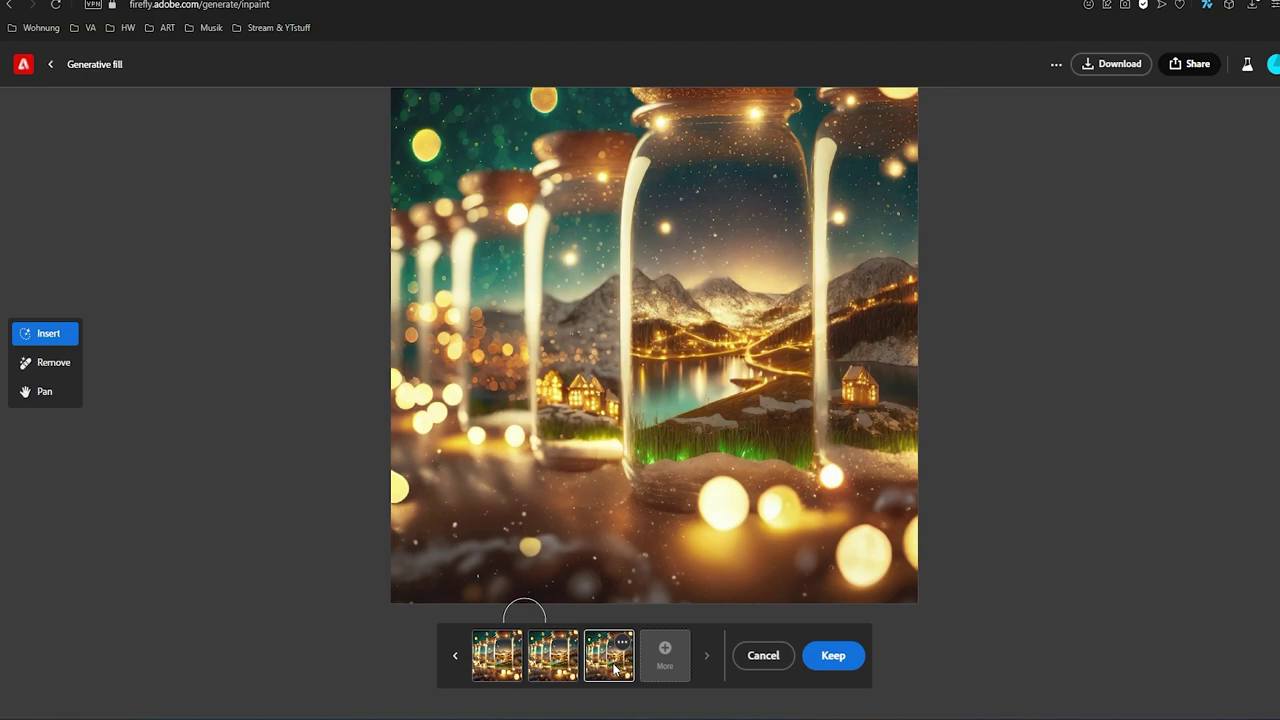
{"action": "left_click", "coordinate": [503, 665]}
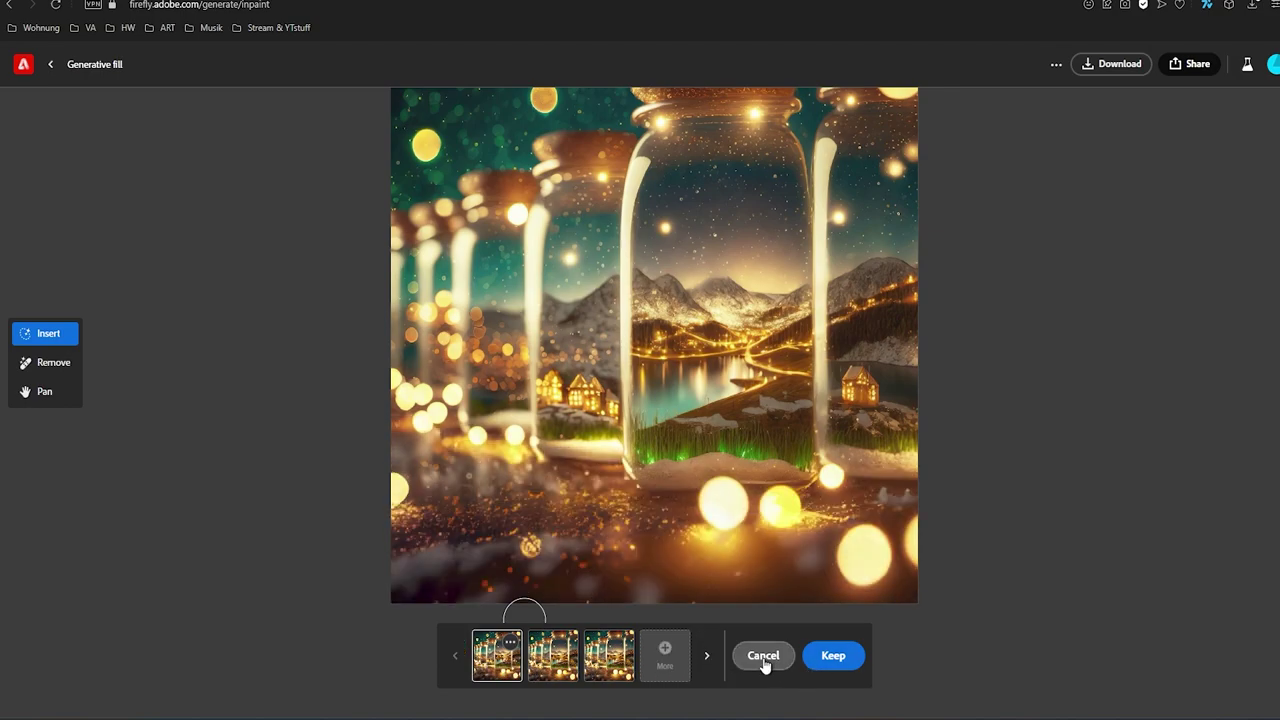
{"action": "left_click", "coordinate": [763, 656]}
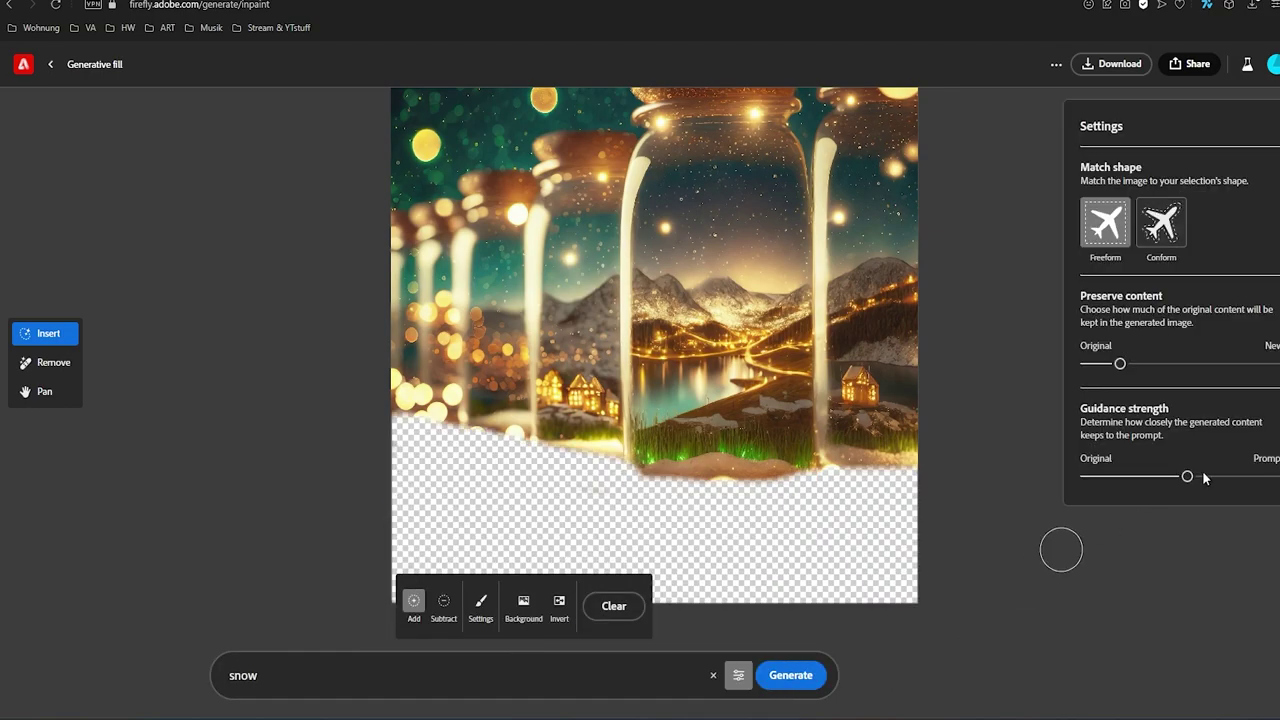
Step: Generate snow at maximum guidance strength and settle on the second variation
{"action": "left_click", "coordinate": [790, 675]}
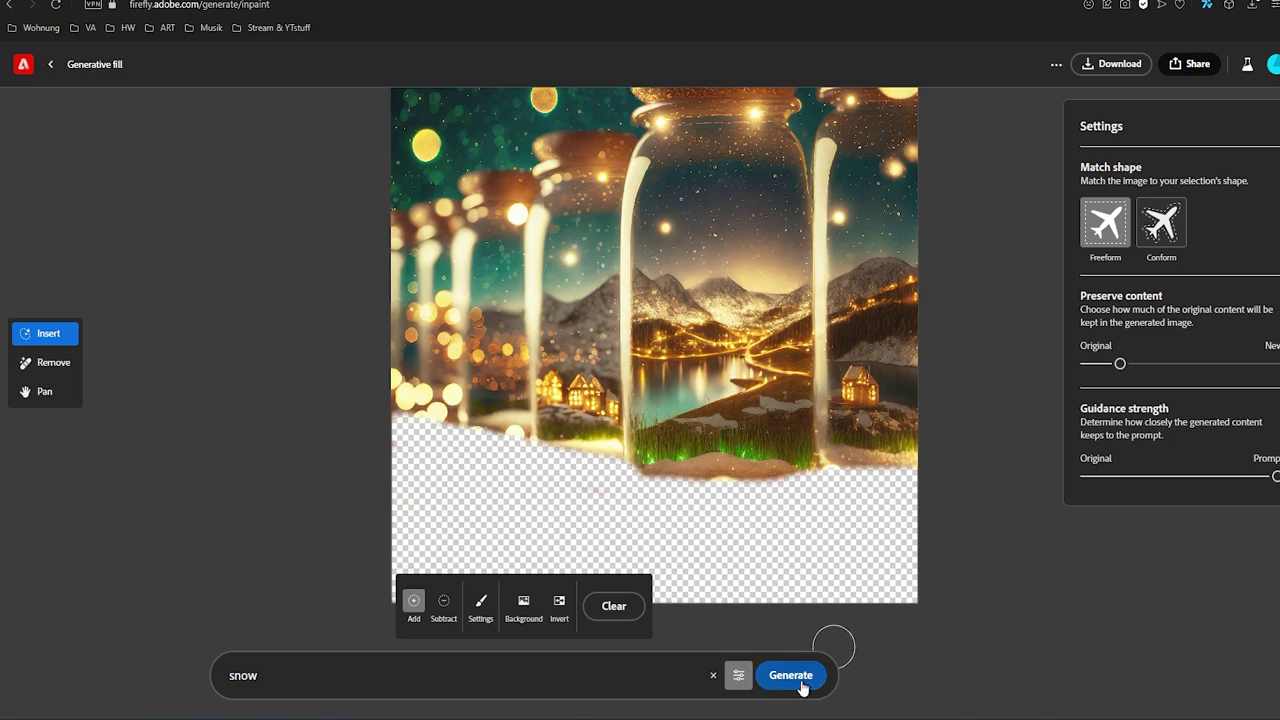
{"action": "left_click", "coordinate": [763, 656]}
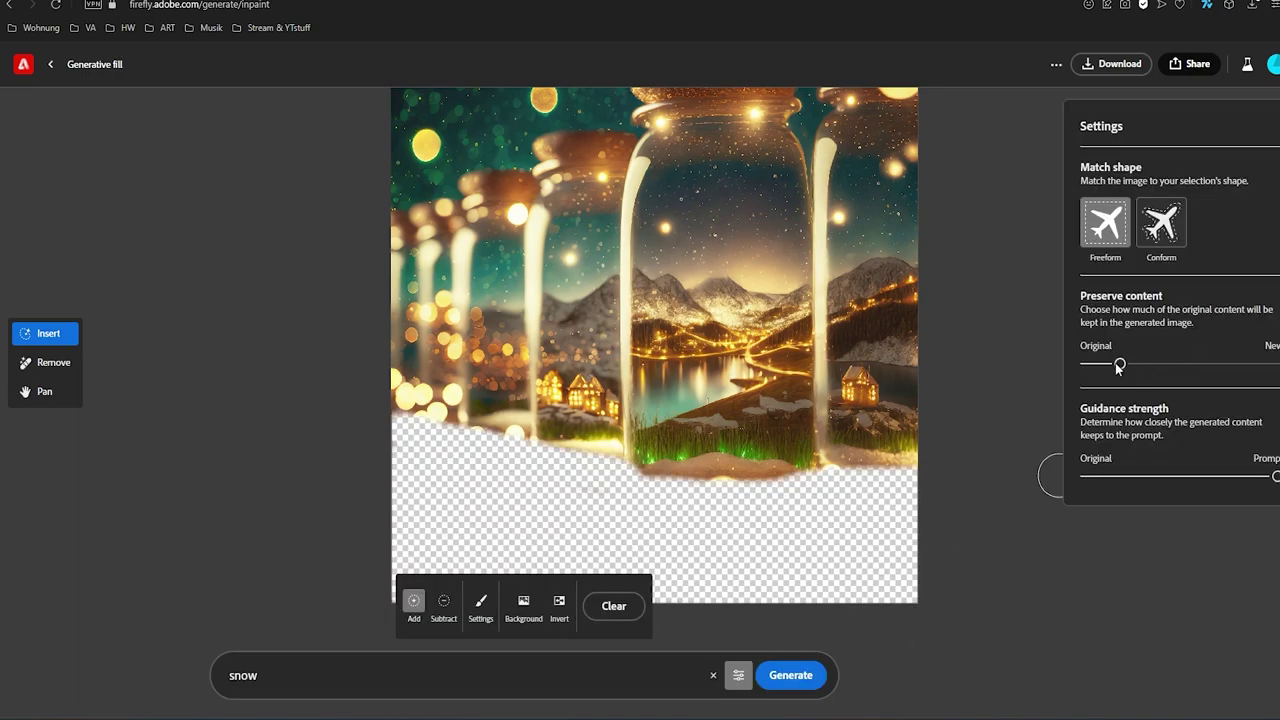
{"action": "left_click", "coordinate": [790, 675]}
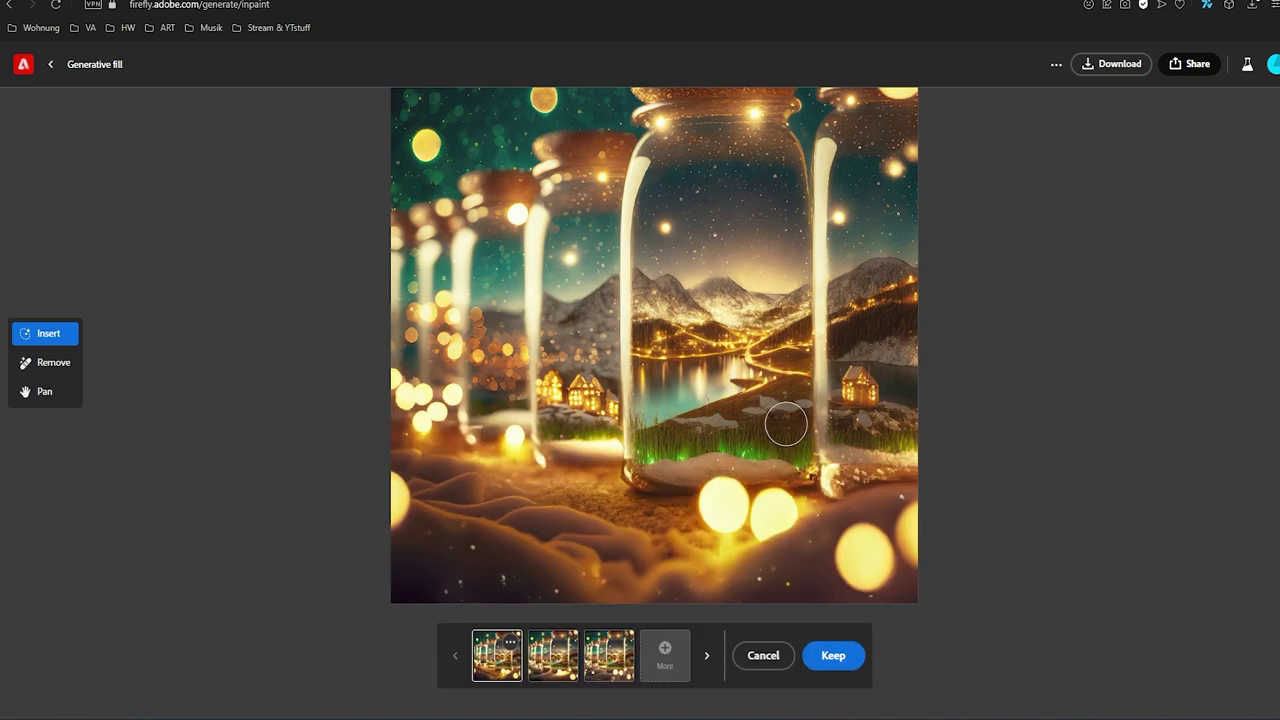
{"action": "left_click", "coordinate": [566, 668]}
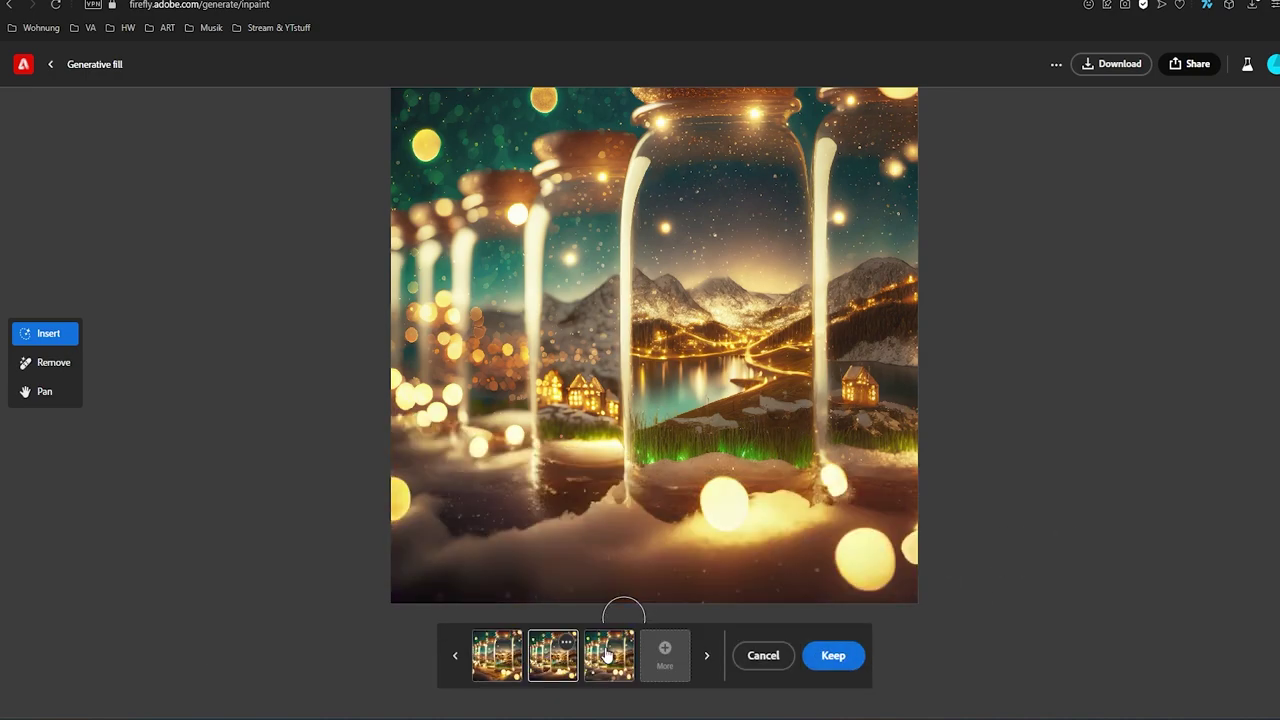
{"action": "left_click", "coordinate": [608, 657]}
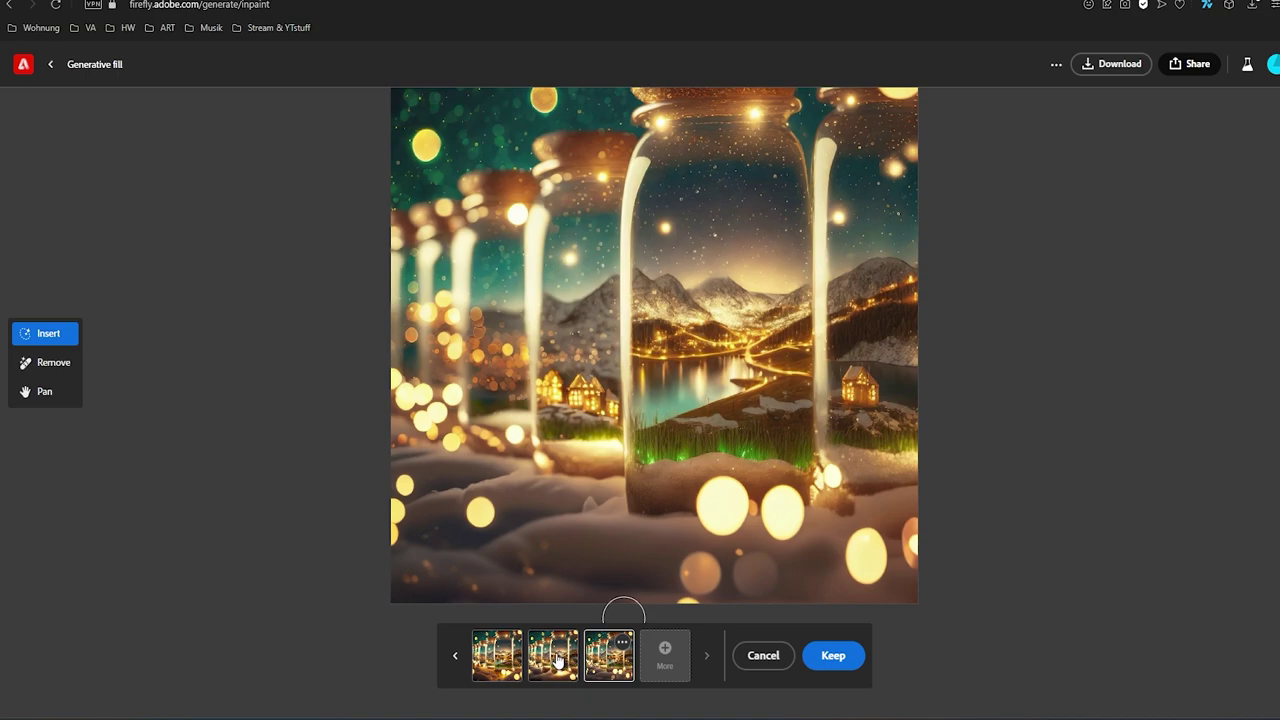
{"action": "left_click", "coordinate": [558, 662]}
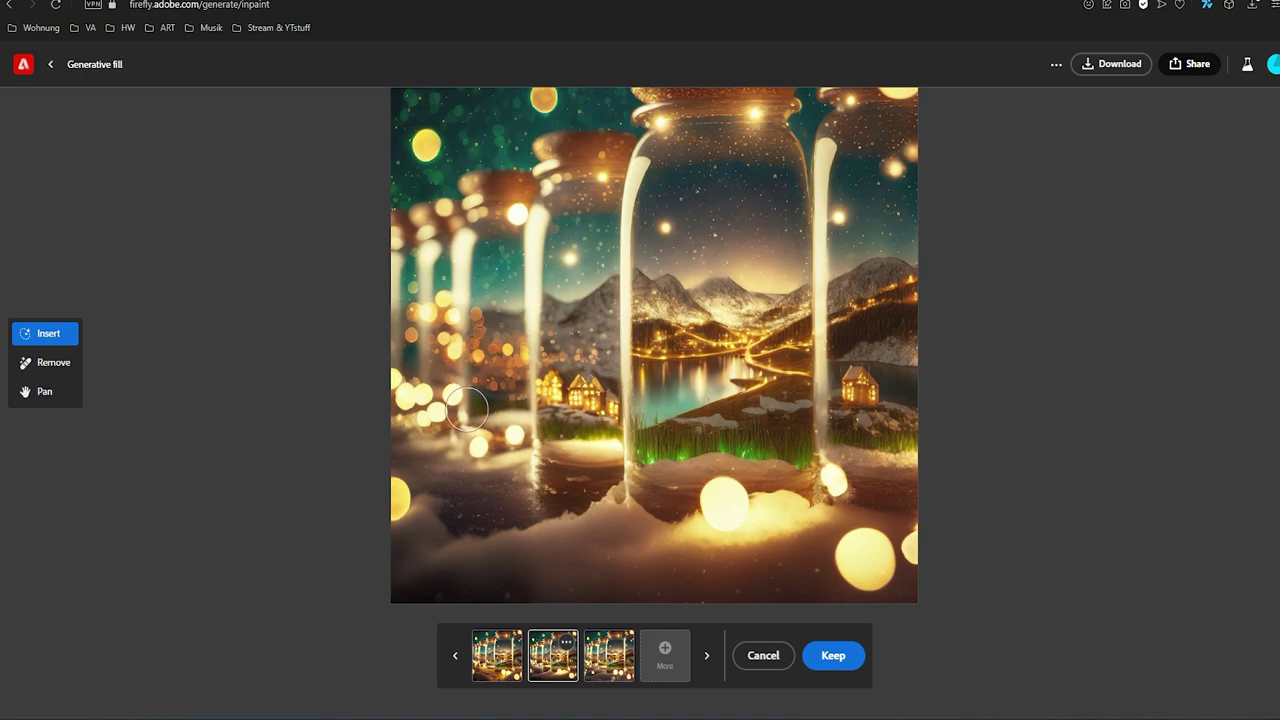
Step: Accept the snow fill, then mask the small house on the right and trim its top edge
{"action": "key", "text": "Return"}
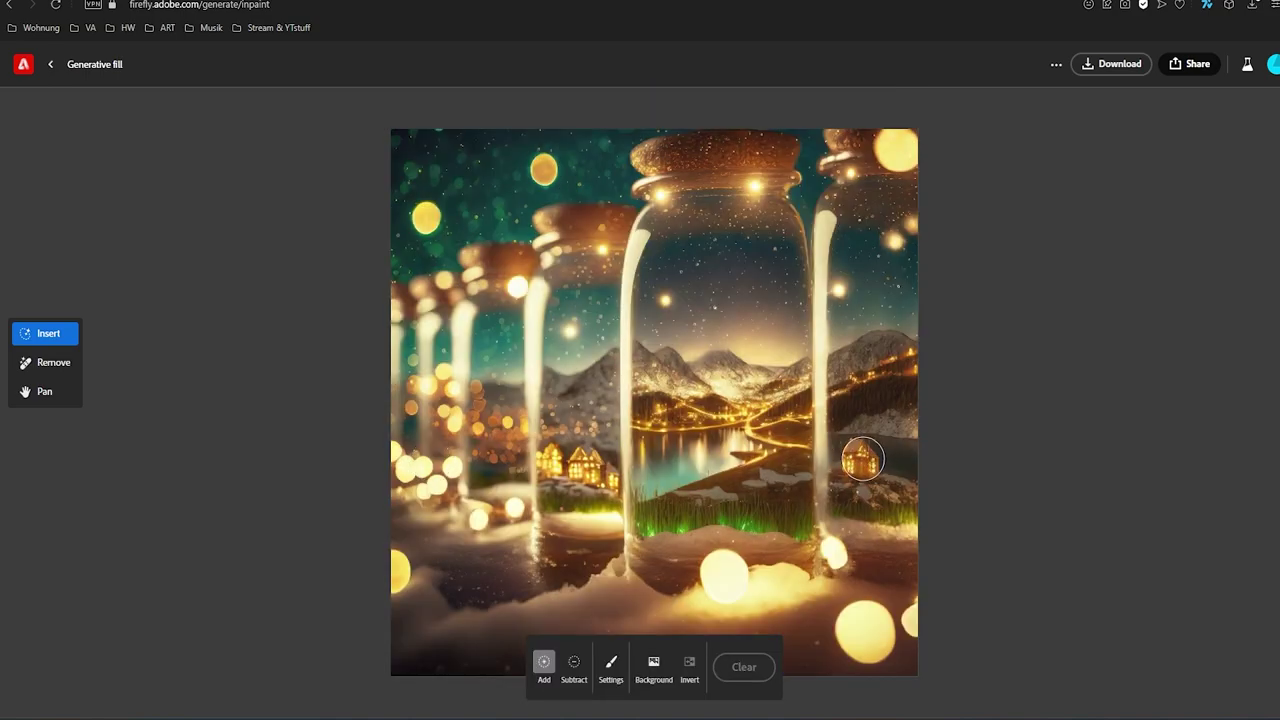
{"action": "left_click", "coordinate": [574, 664]}
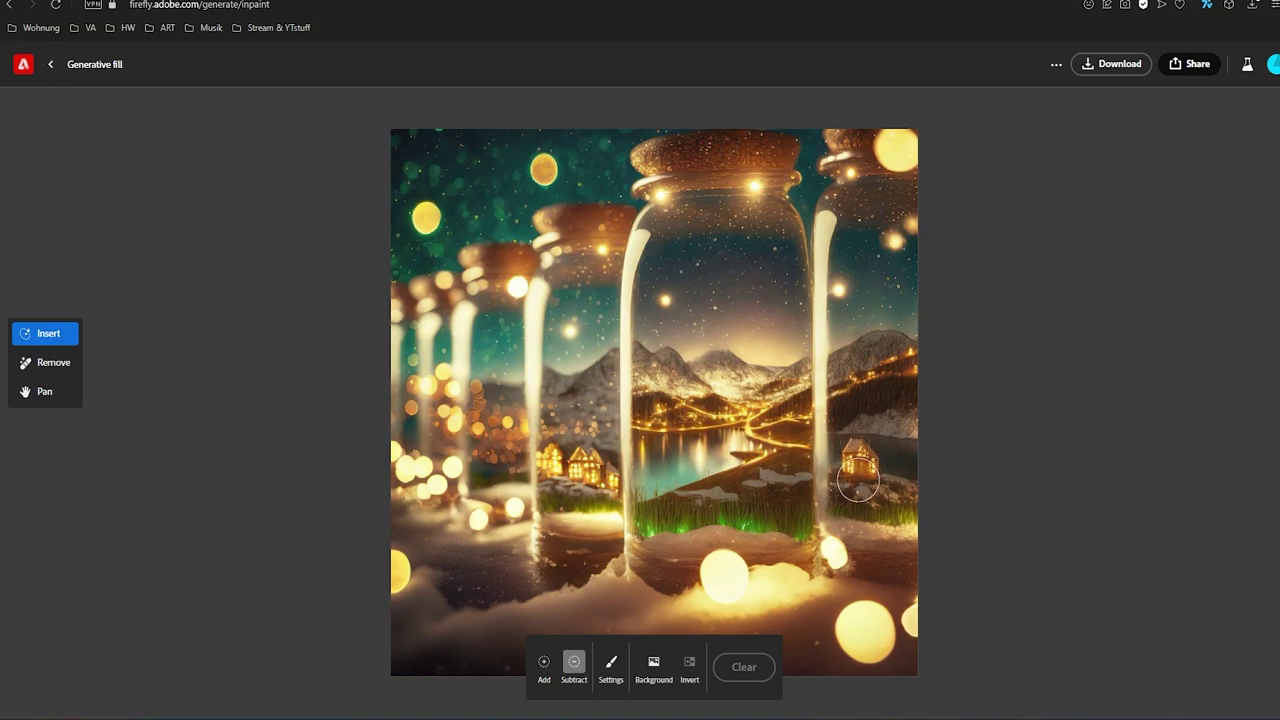
{"action": "scroll", "coordinate": [862, 476], "scroll_direction": "down", "scroll_amount": 1}
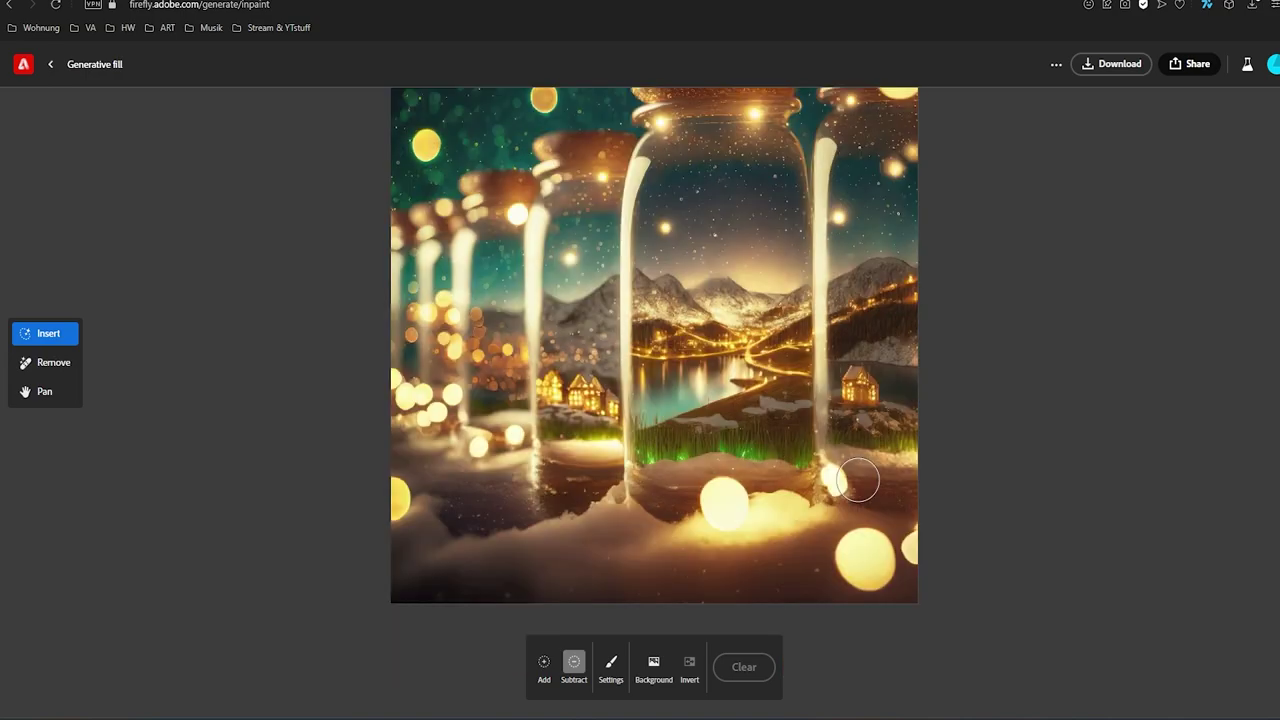
{"action": "left_click", "coordinate": [544, 664]}
{"action": "left_click_drag", "start_coordinate": [856, 383], "coordinate": [873, 409]}
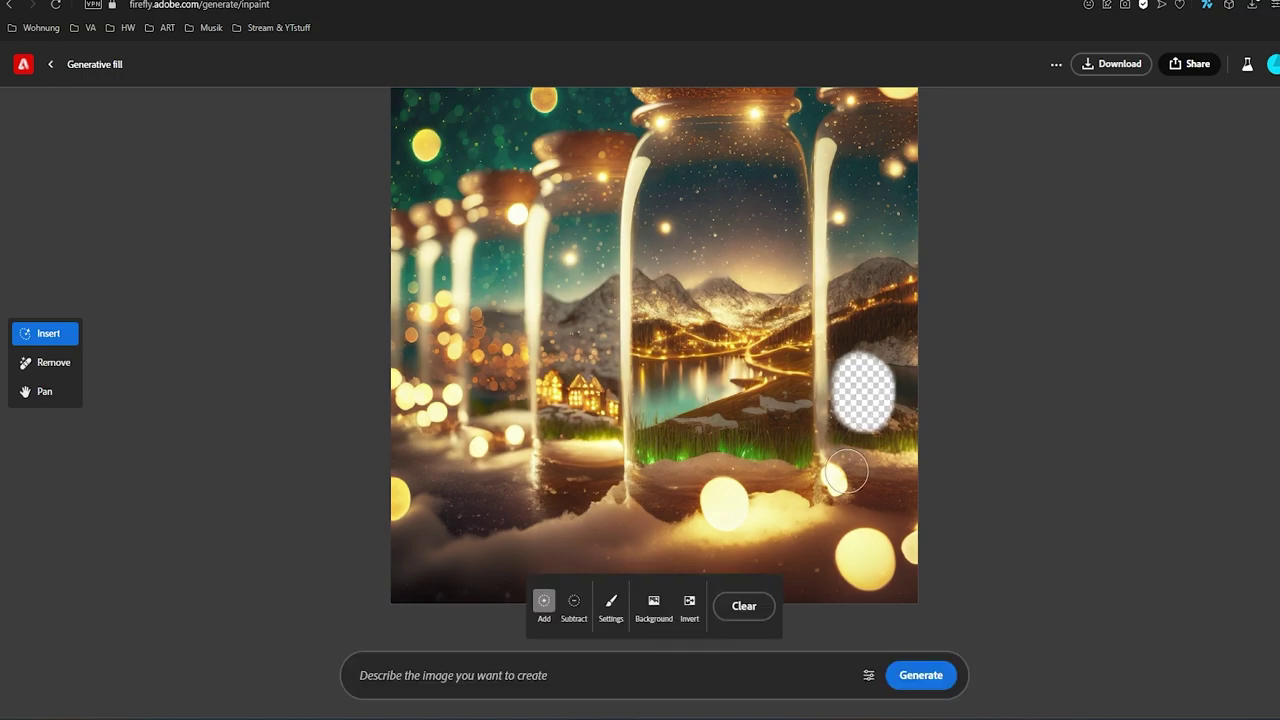
{"action": "left_click", "coordinate": [574, 603]}
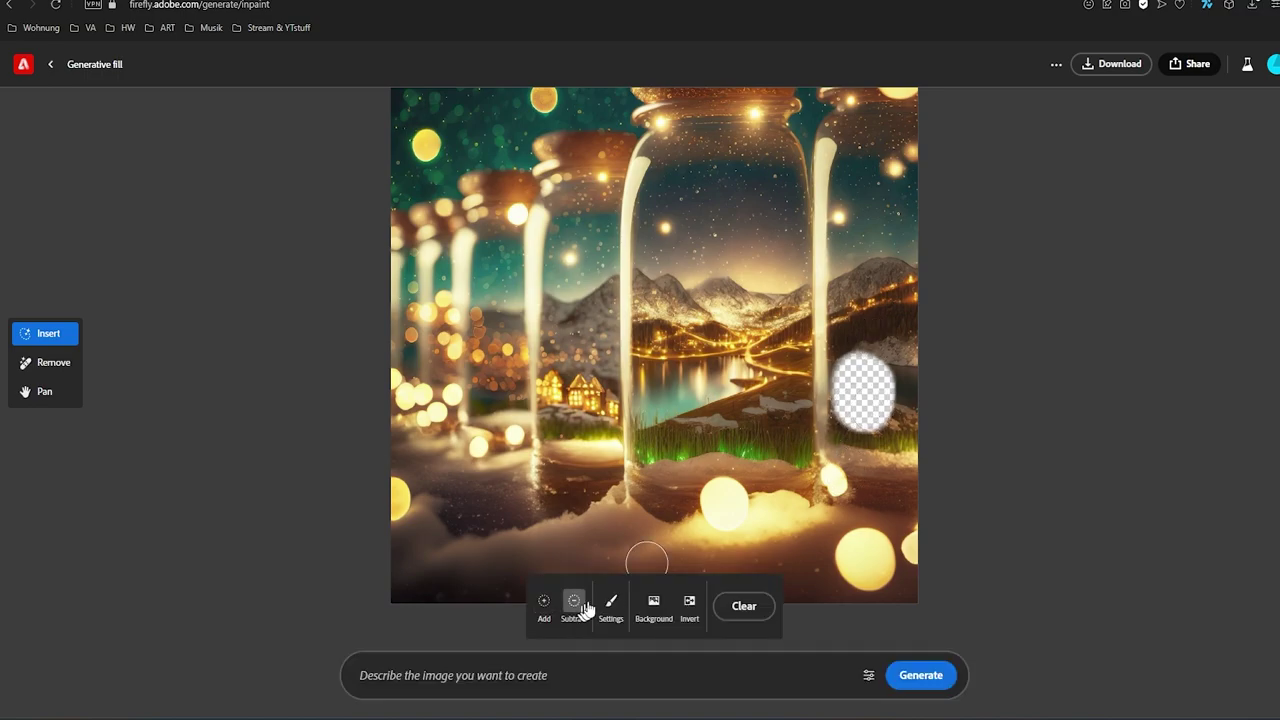
{"action": "left_click_drag", "start_coordinate": [856, 338], "coordinate": [833, 333]}
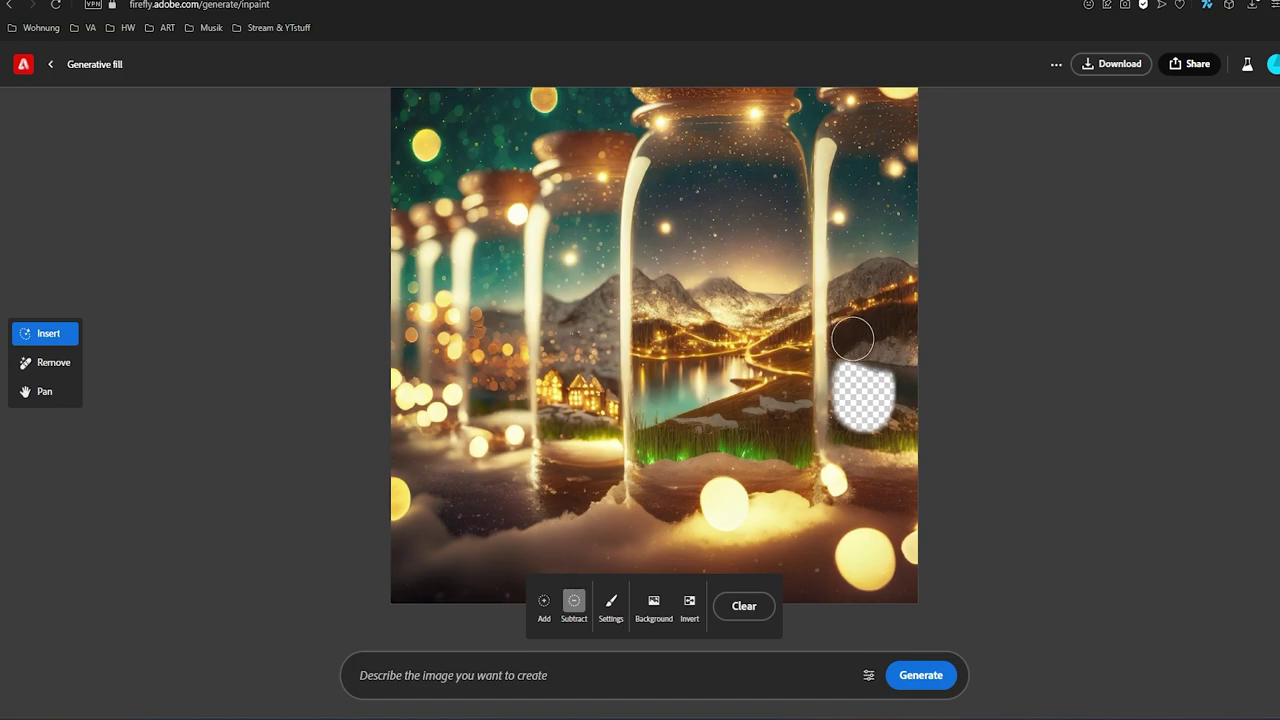
Step: Generate fills for the masked patch, compare the three variations, and discard them
{"action": "left_click", "coordinate": [910, 677]}
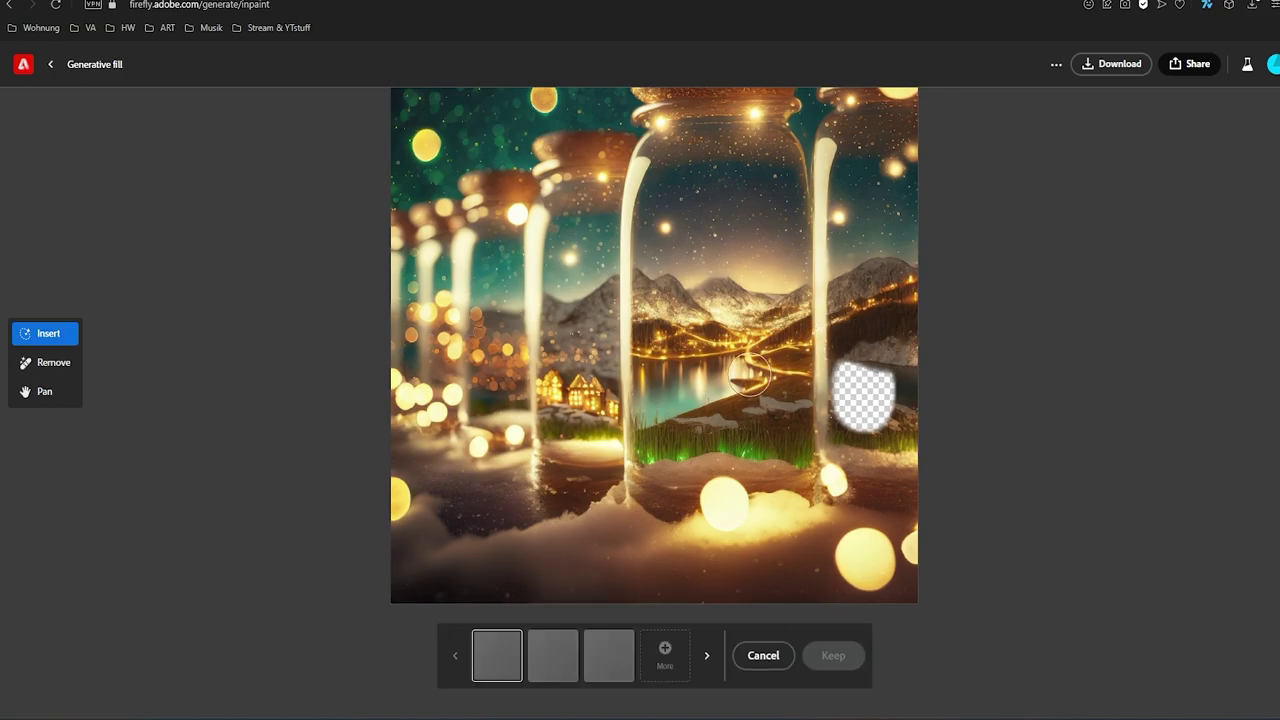
{"action": "left_click", "coordinate": [551, 655]}
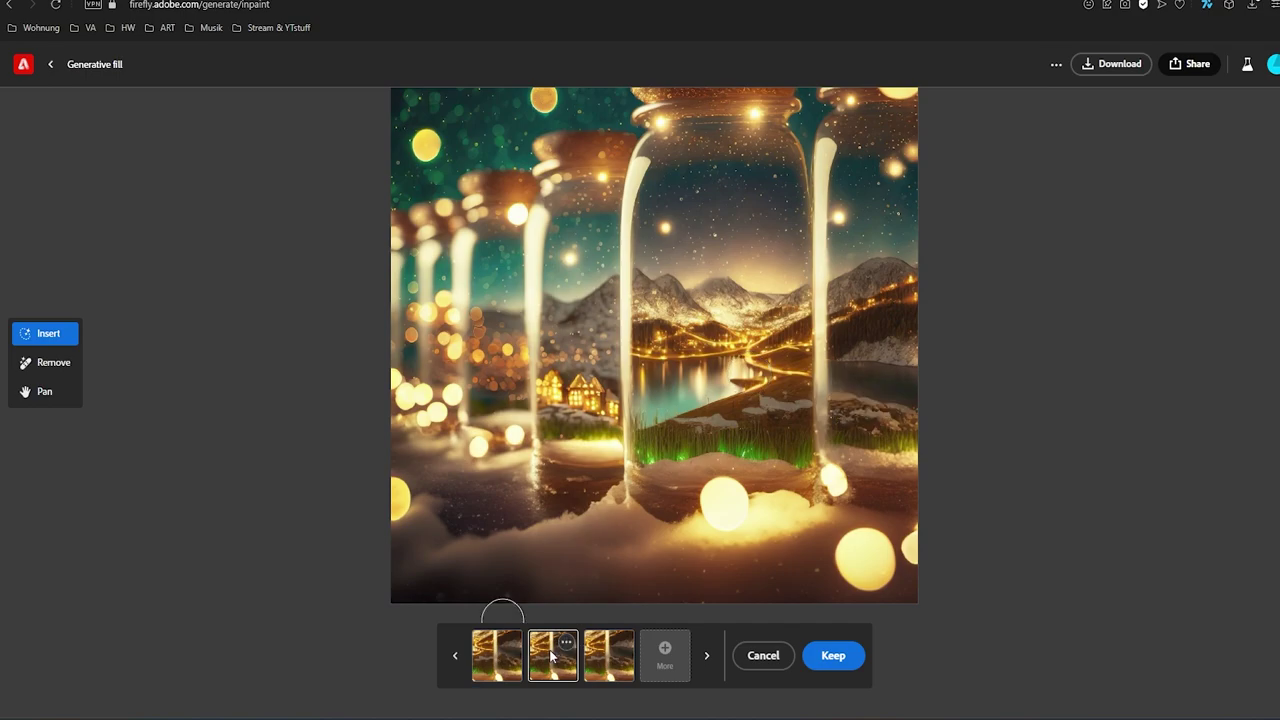
{"action": "left_click", "coordinate": [617, 662]}
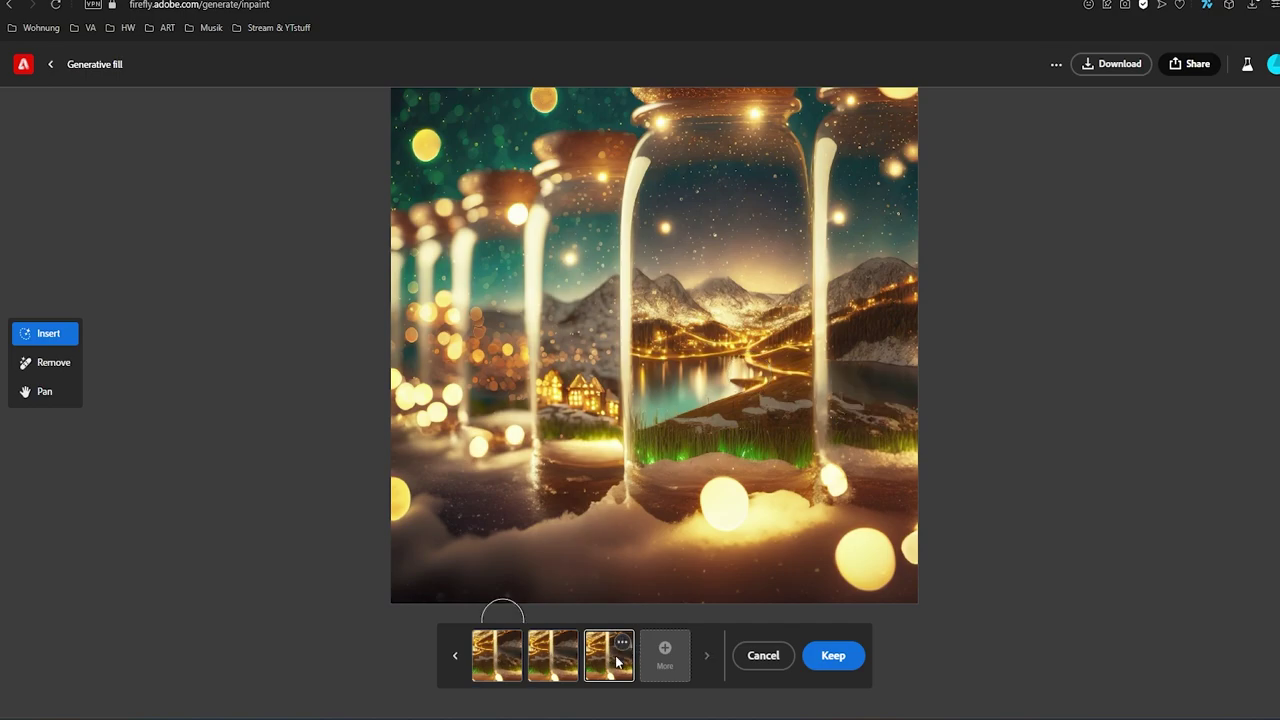
{"action": "left_click", "coordinate": [778, 666]}
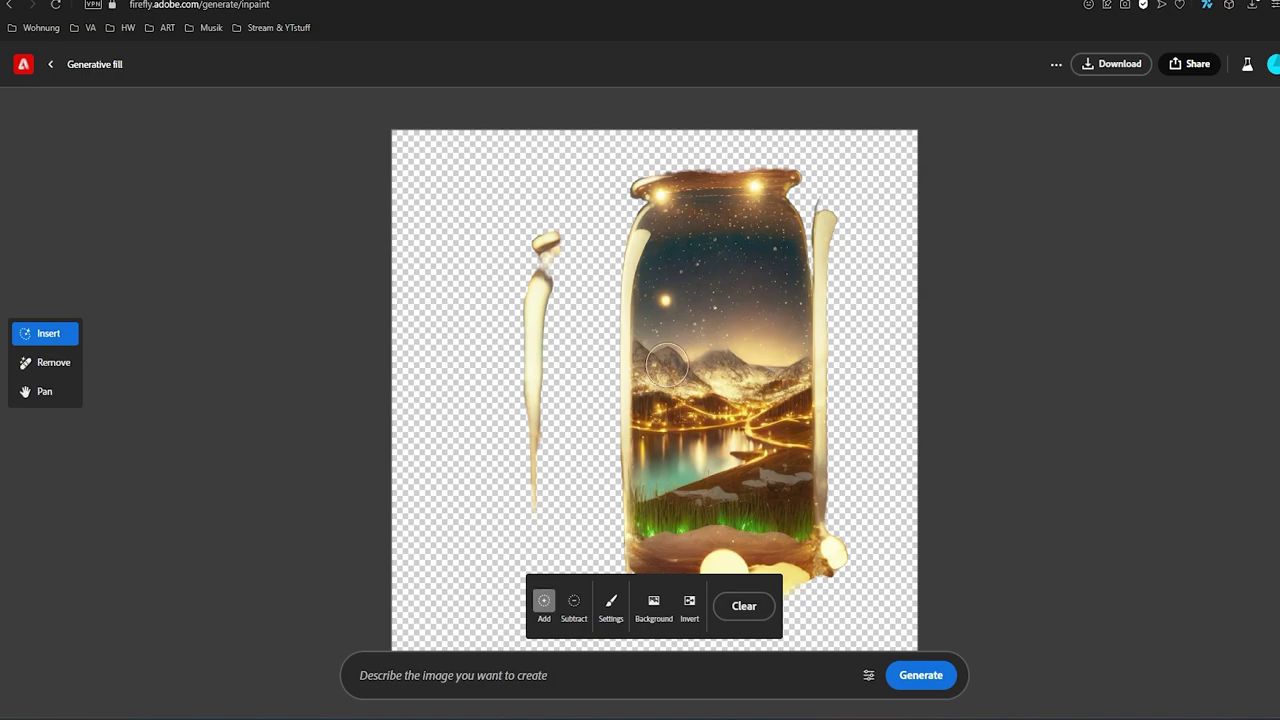
Step: Add the cream slivers on both sides of the jar to the background mask and enter the 'old shelf' prompt
{"action": "scroll", "coordinate": [762, 401], "scroll_direction": "down", "scroll_amount": 1}
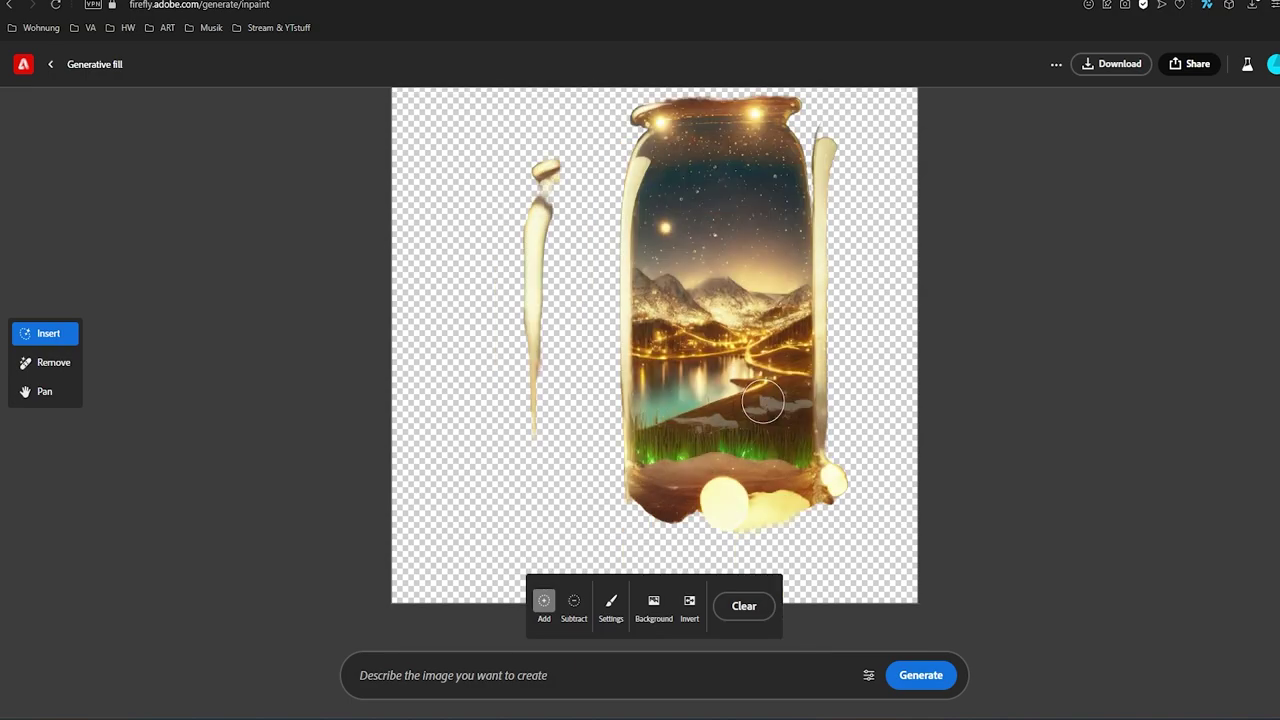
{"action": "left_click_drag", "start_coordinate": [537, 250], "coordinate": [543, 289]}
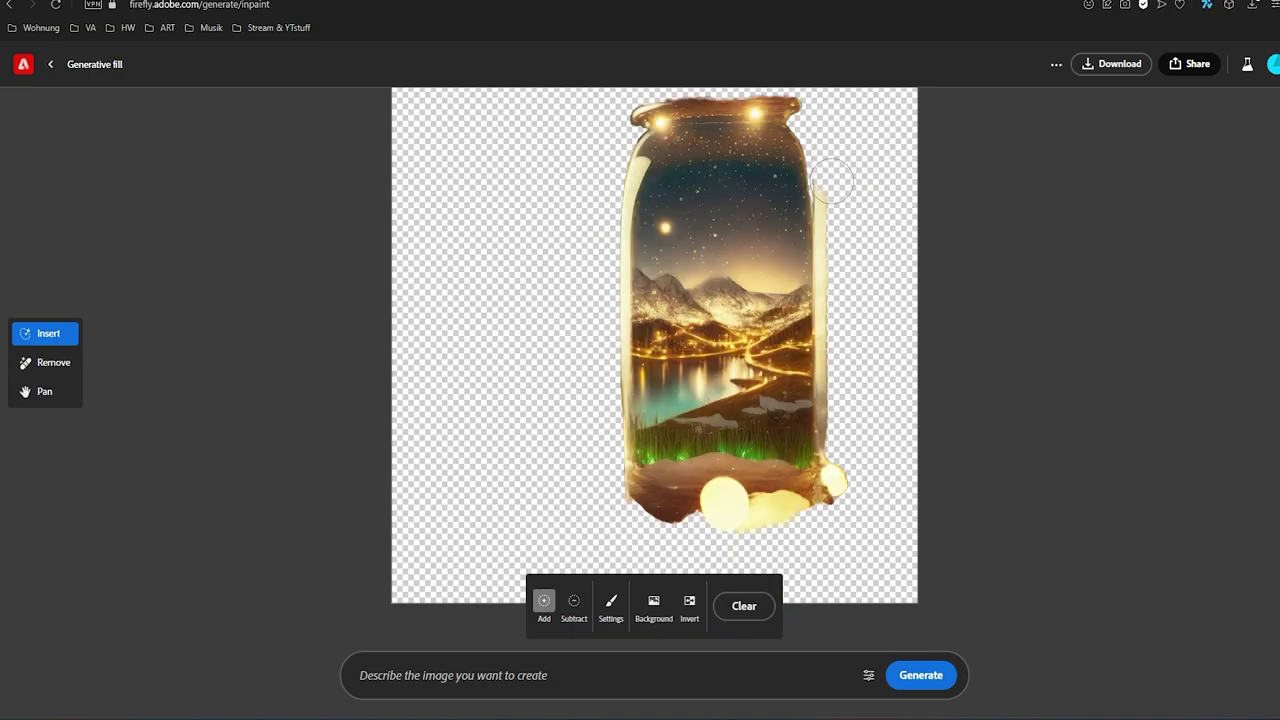
{"action": "left_click_drag", "start_coordinate": [832, 181], "coordinate": [840, 490]}
{"action": "left_click", "coordinate": [473, 675]}
{"action": "type", "text": "old shelf"}
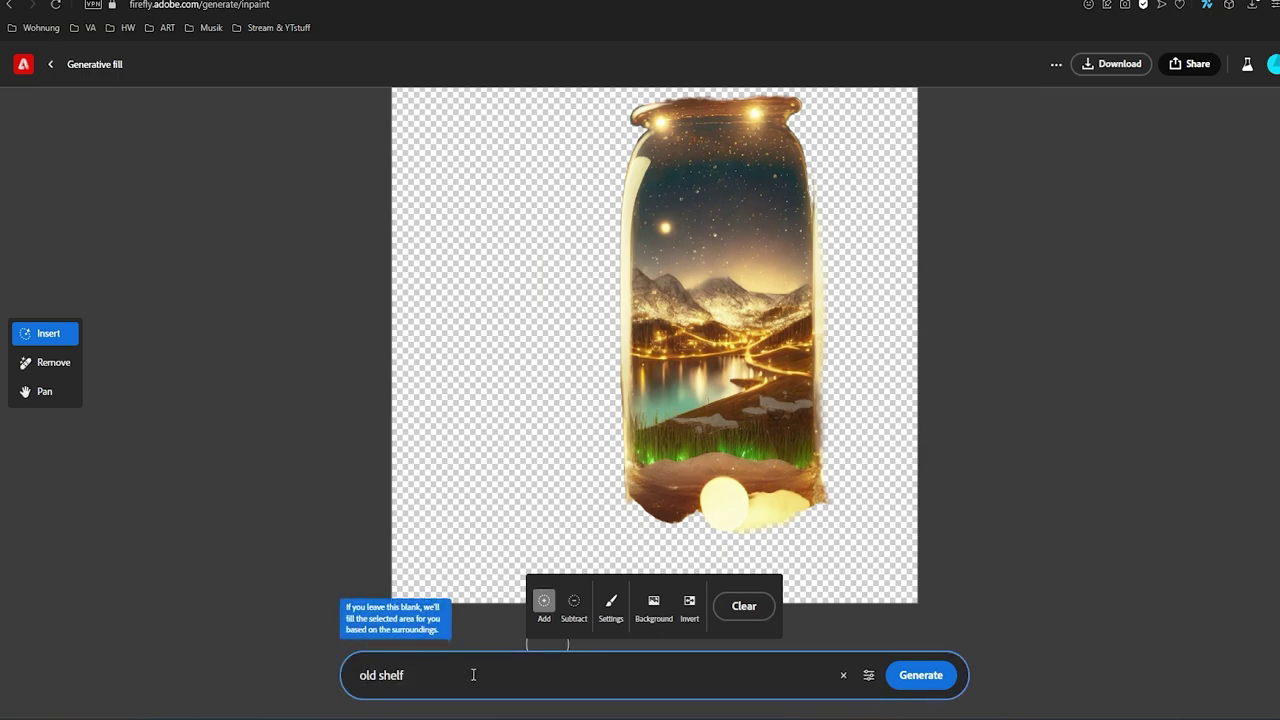
Step: Generate 'old shelf' backgrounds, compare the variants, and revert to the original scene
{"action": "left_click", "coordinate": [921, 675]}
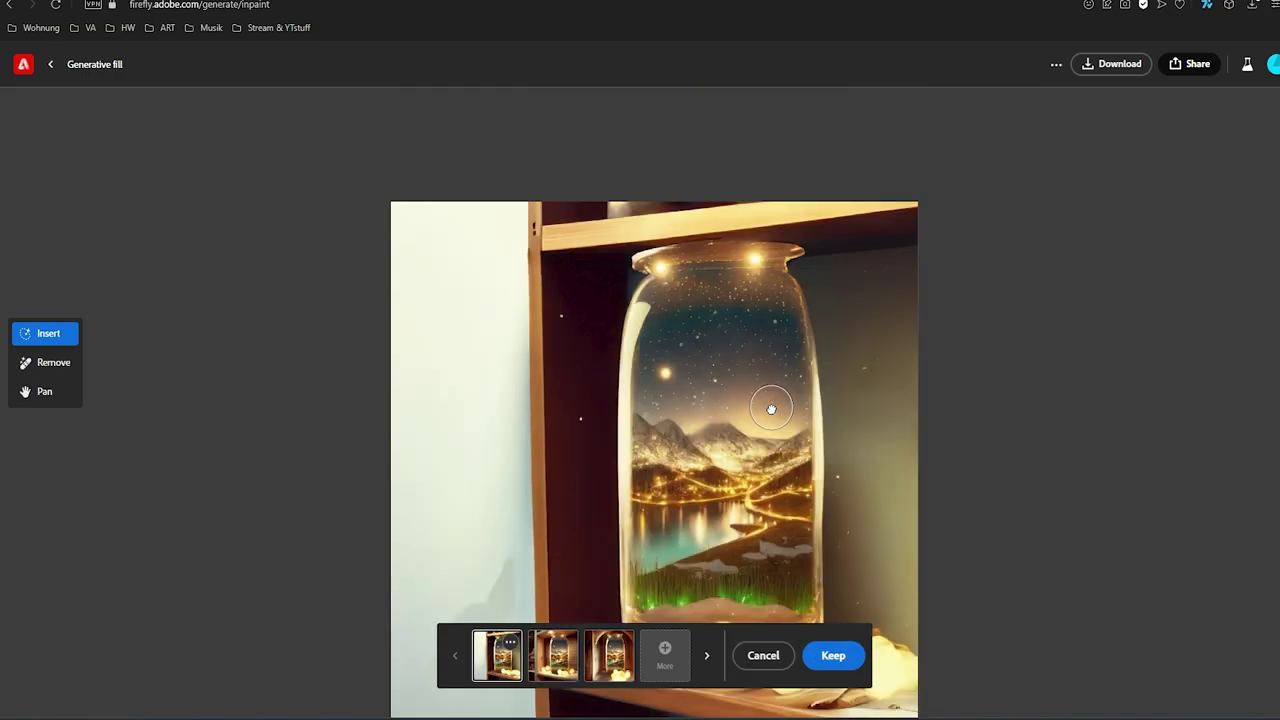
{"action": "left_click", "coordinate": [562, 662]}
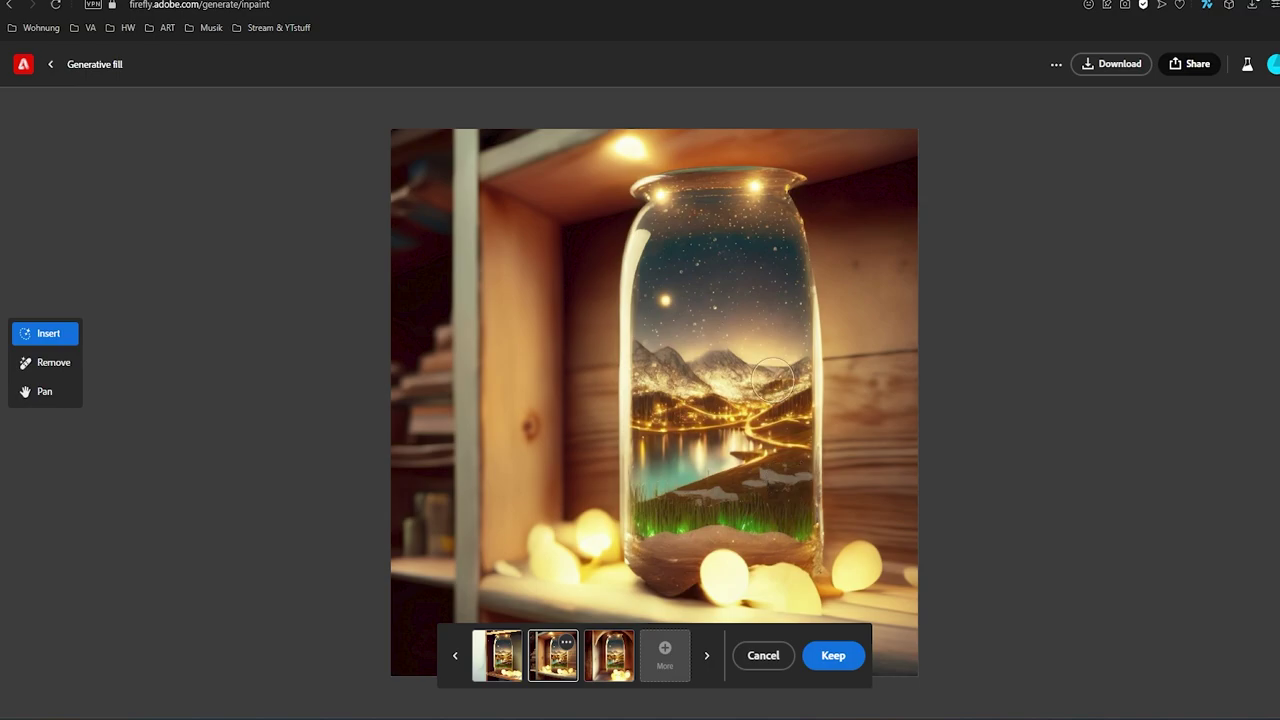
{"action": "left_click", "coordinate": [597, 667]}
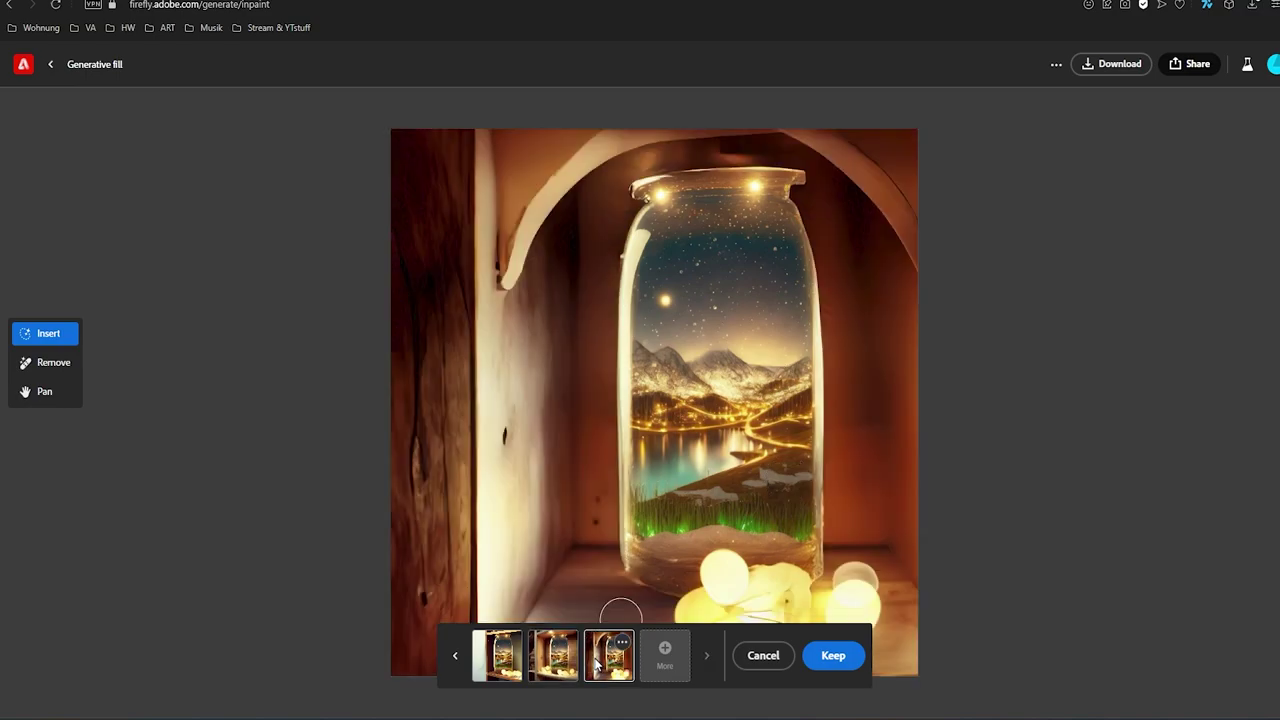
{"action": "key", "text": "Escape"}
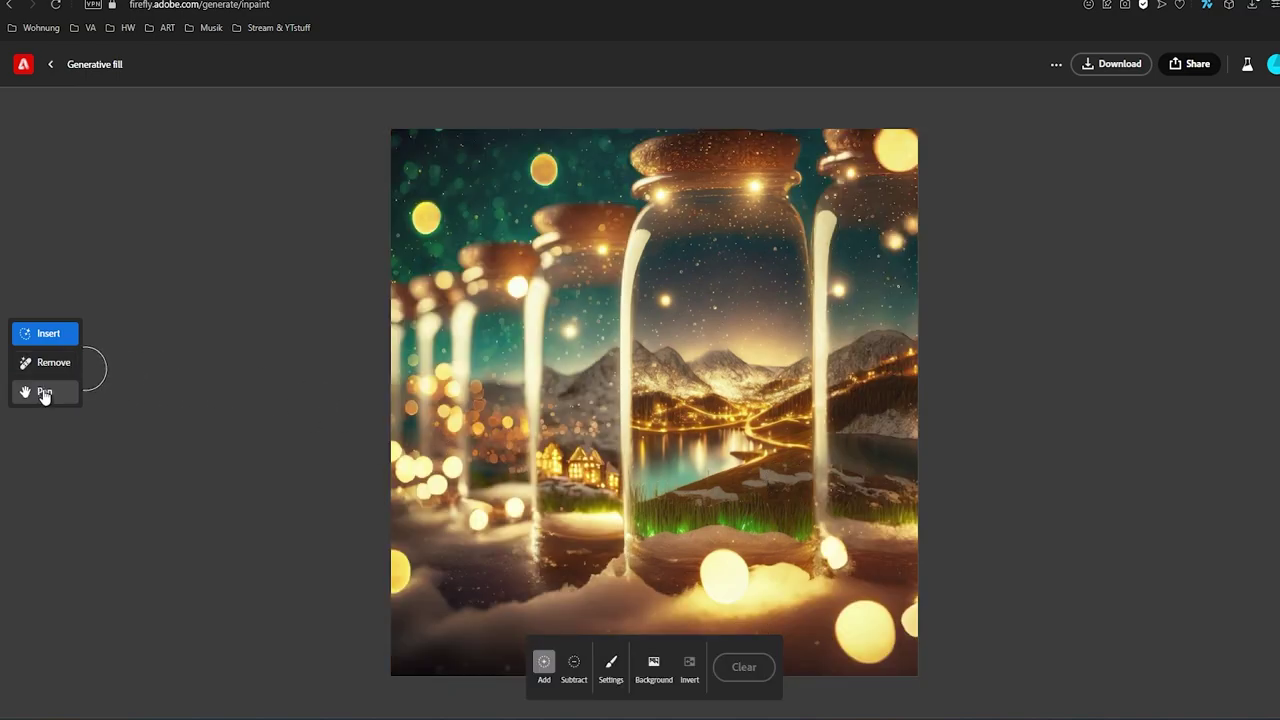
Step: Remove the glowing bokeh light in the lower-right corner and keep the result
{"action": "left_click", "coordinate": [57, 373]}
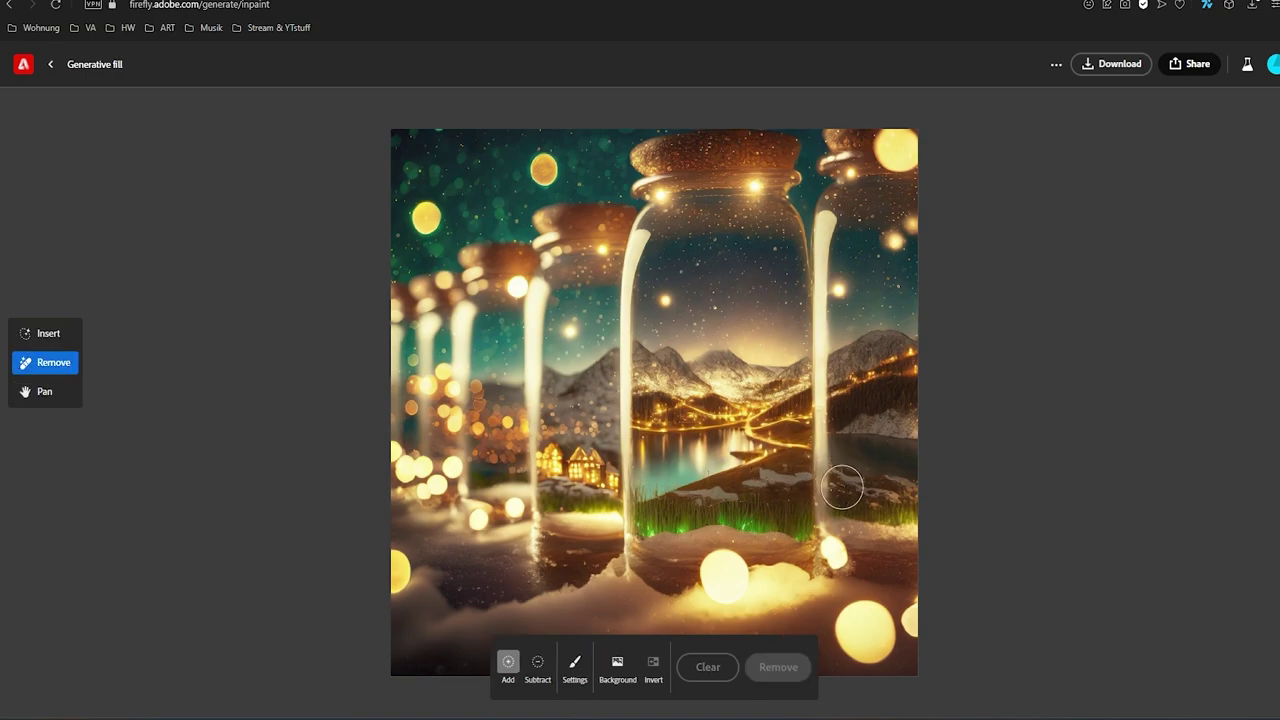
{"action": "scroll", "coordinate": [862, 480], "scroll_direction": "down", "scroll_amount": 1}
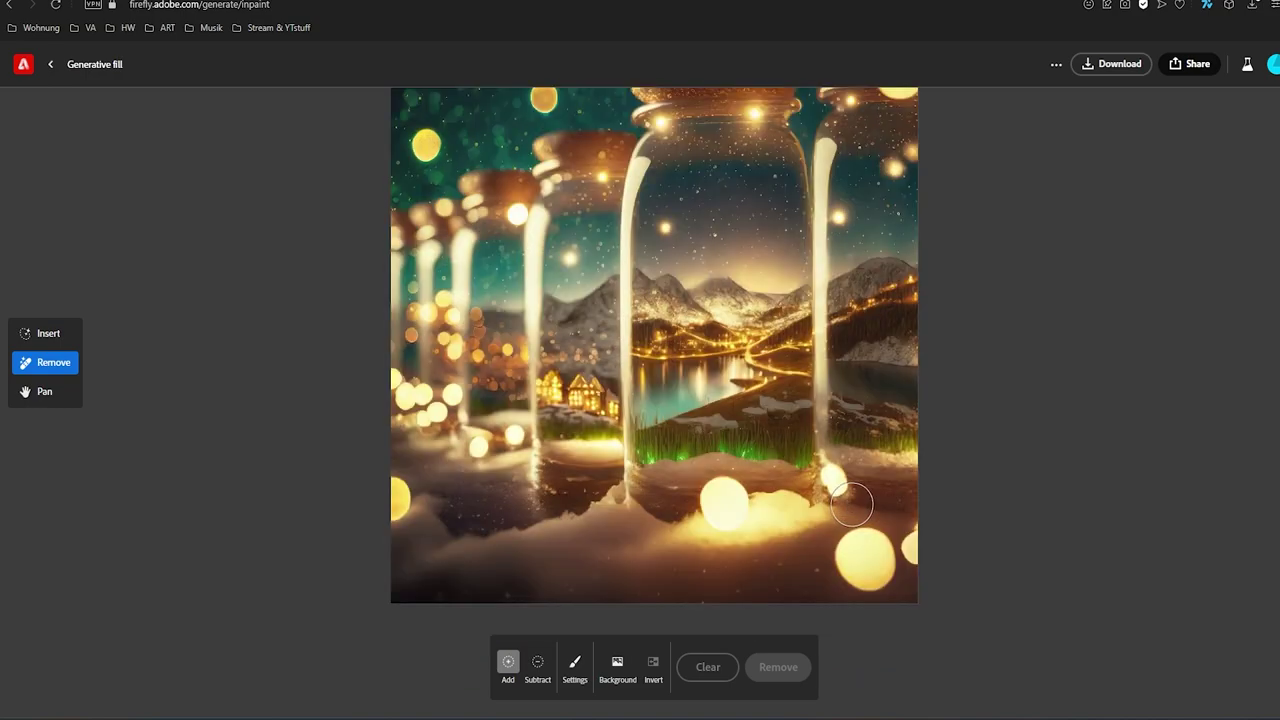
{"action": "mouse_move", "coordinate": [852, 545]}
{"action": "left_mouse_down"}
{"action": "mouse_move", "coordinate": [855, 573]}
{"action": "mouse_move", "coordinate": [909, 574]}
{"action": "left_mouse_up"}
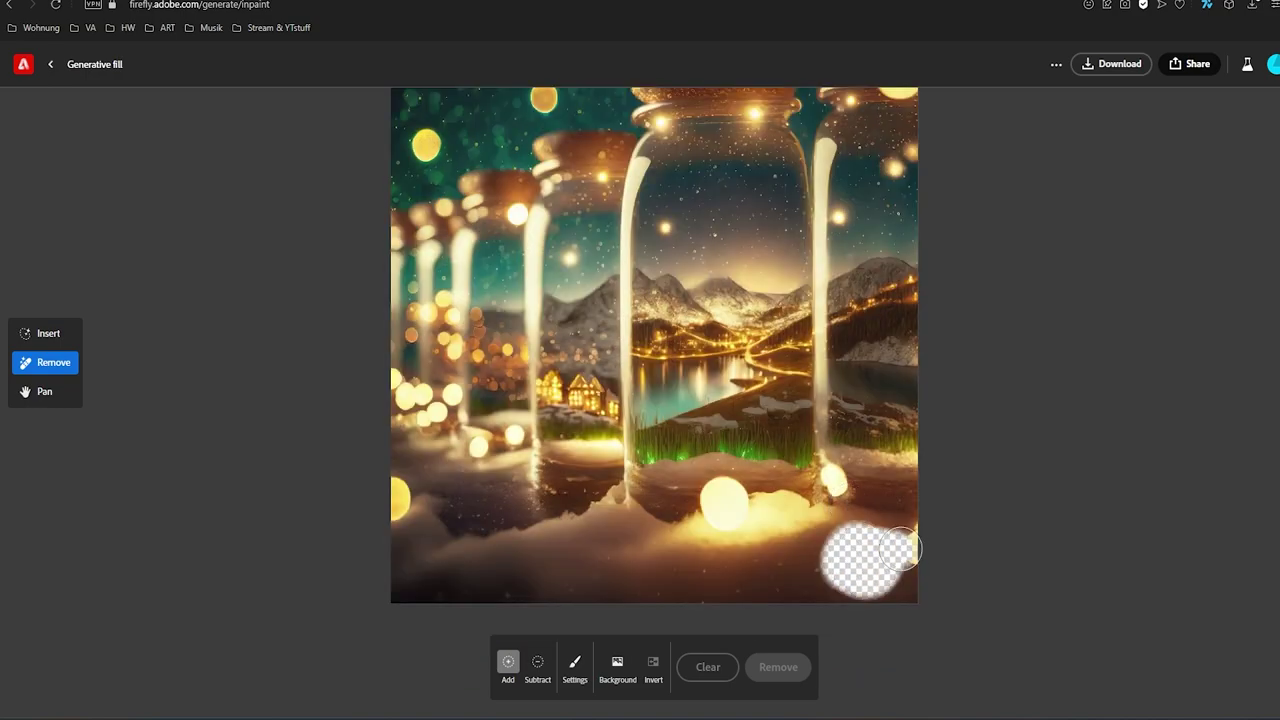
{"action": "left_click", "coordinate": [779, 667]}
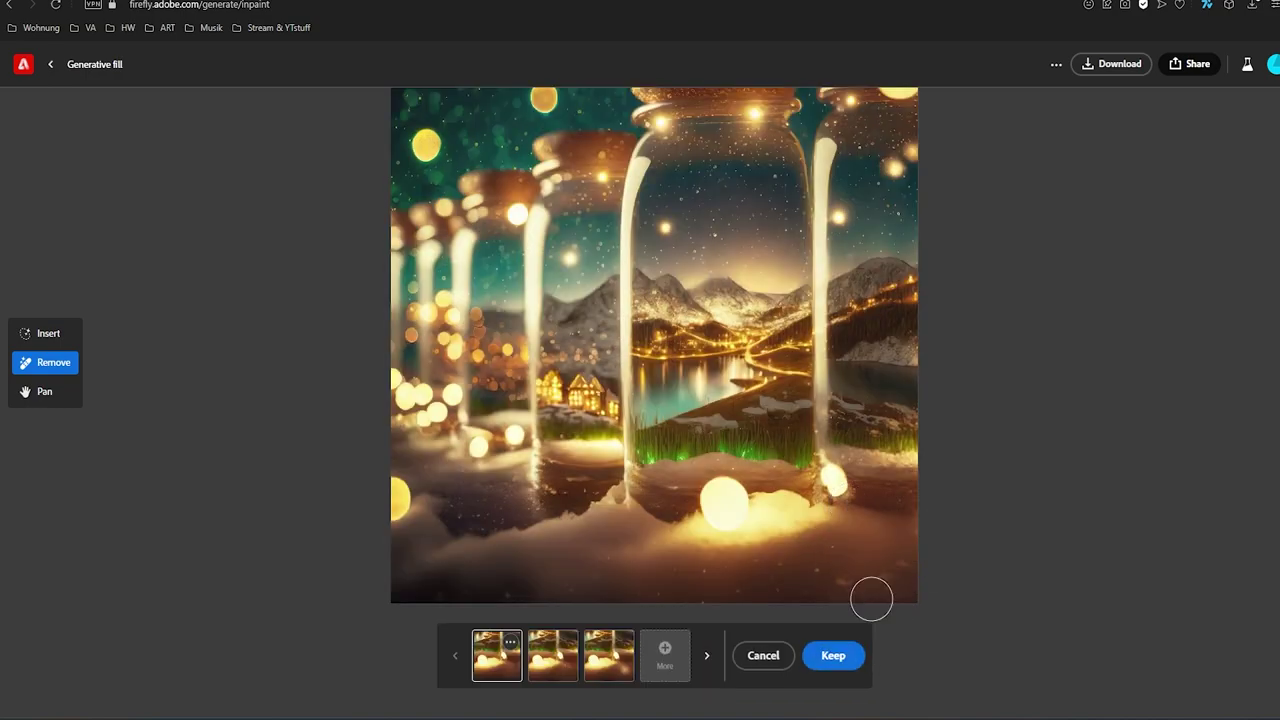
{"action": "left_click", "coordinate": [830, 655]}
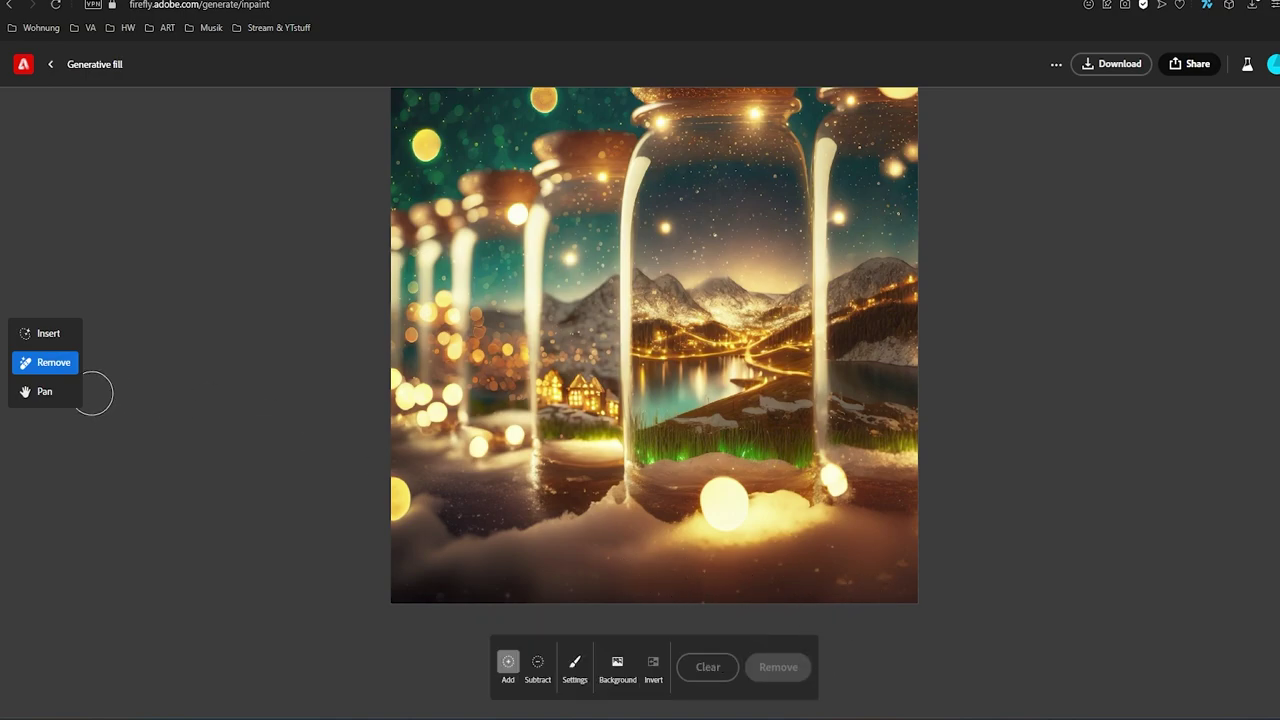
Step: Pan the image around to inspect the edited result
{"action": "left_click", "coordinate": [43, 391]}
{"action": "left_click_drag", "start_coordinate": [453, 447], "coordinate": [577, 463]}
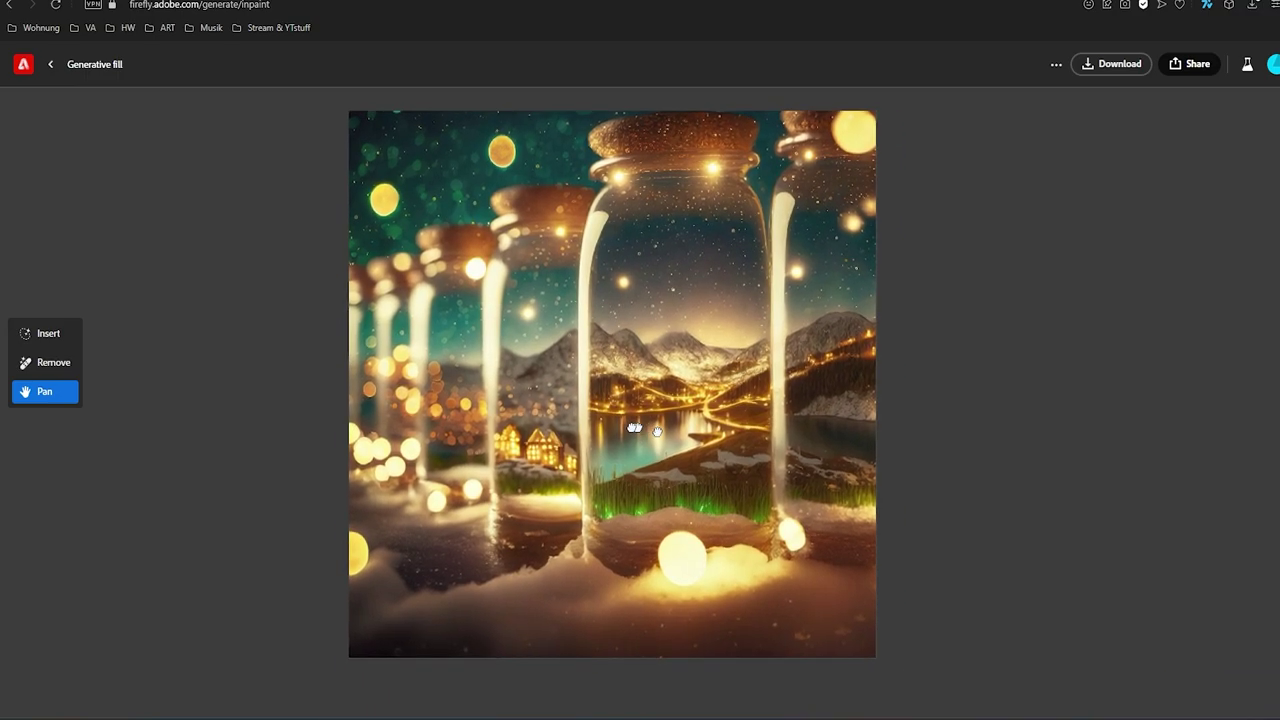
{"action": "mouse_move", "coordinate": [684, 444]}
{"action": "left_mouse_down"}
{"action": "mouse_move", "coordinate": [617, 440]}
{"action": "mouse_move", "coordinate": [617, 320]}
{"action": "left_mouse_up"}
{"action": "mouse_move", "coordinate": [642, 432]}
{"action": "left_mouse_down"}
{"action": "mouse_move", "coordinate": [651, 487]}
{"action": "mouse_move", "coordinate": [728, 503]}
{"action": "mouse_move", "coordinate": [653, 500]}
{"action": "mouse_move", "coordinate": [698, 478]}
{"action": "left_mouse_up"}
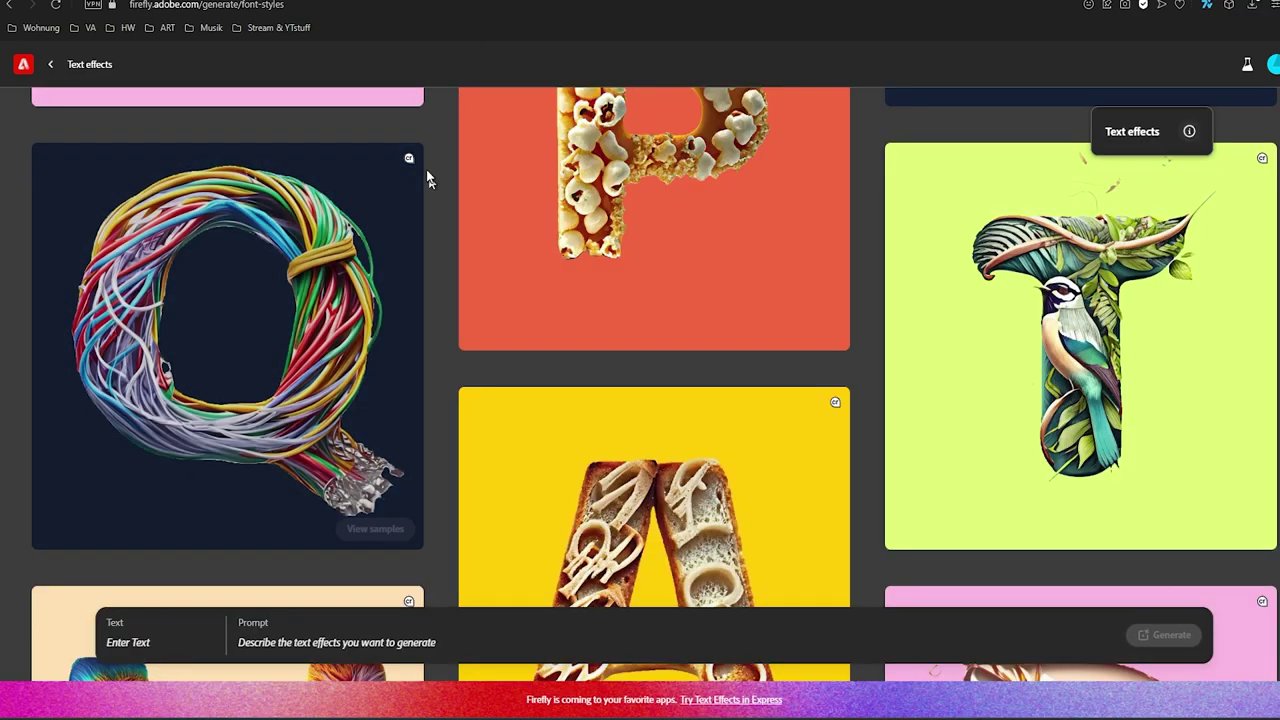
Step: Generate a 'DIY' text effect with the prompt 'color splatters'
{"action": "scroll", "coordinate": [427, 170], "scroll_direction": "up", "scroll_amount": 2}
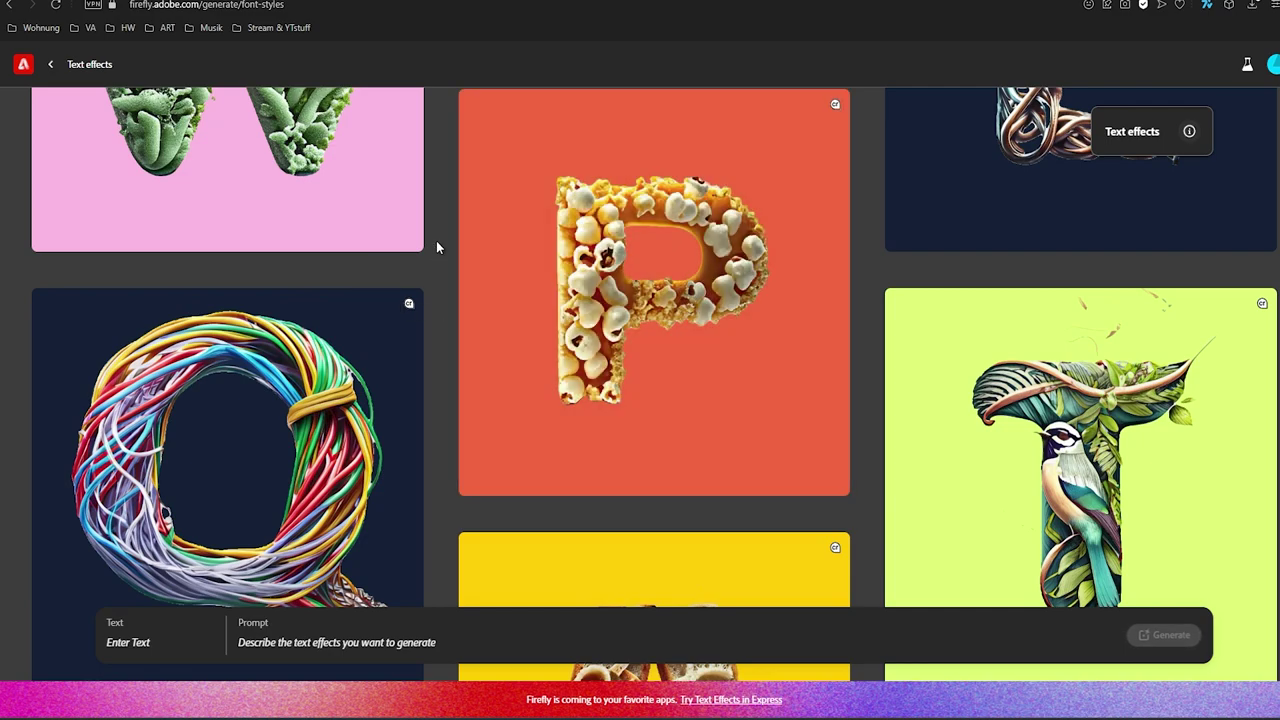
{"action": "scroll", "coordinate": [436, 246], "scroll_direction": "down", "scroll_amount": 2}
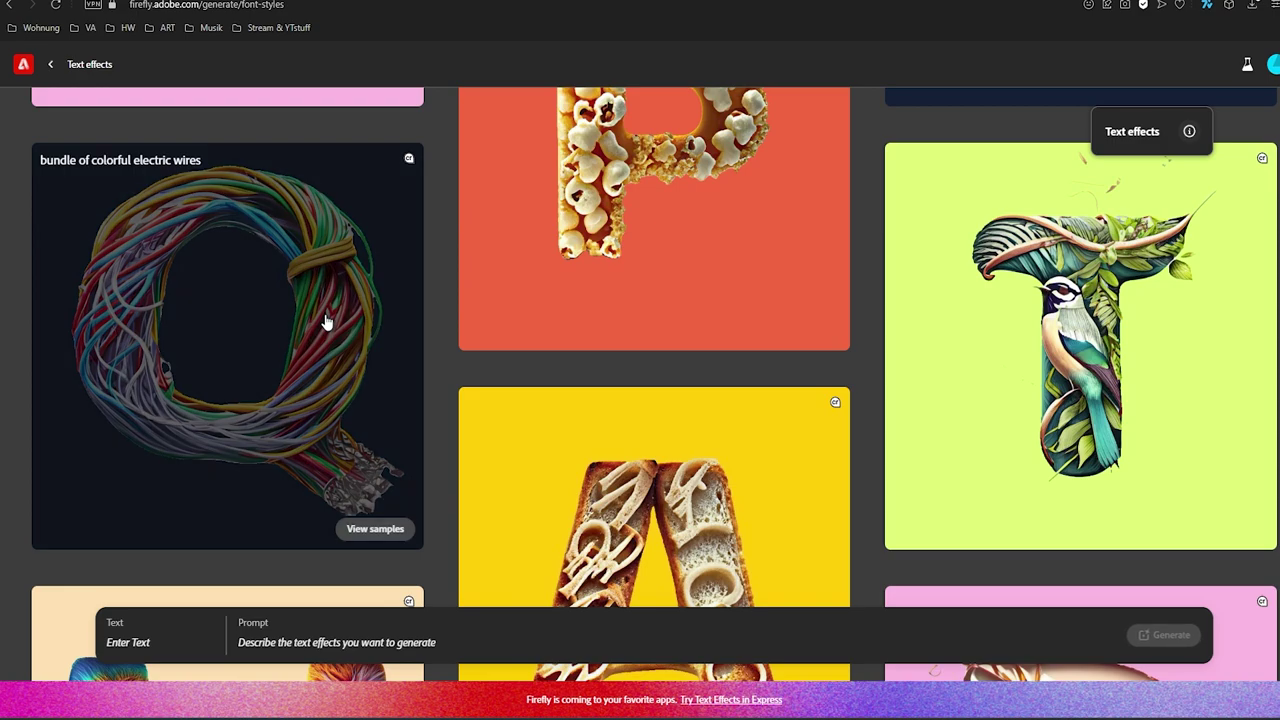
{"action": "scroll", "coordinate": [326, 321], "scroll_direction": "down", "scroll_amount": 2}
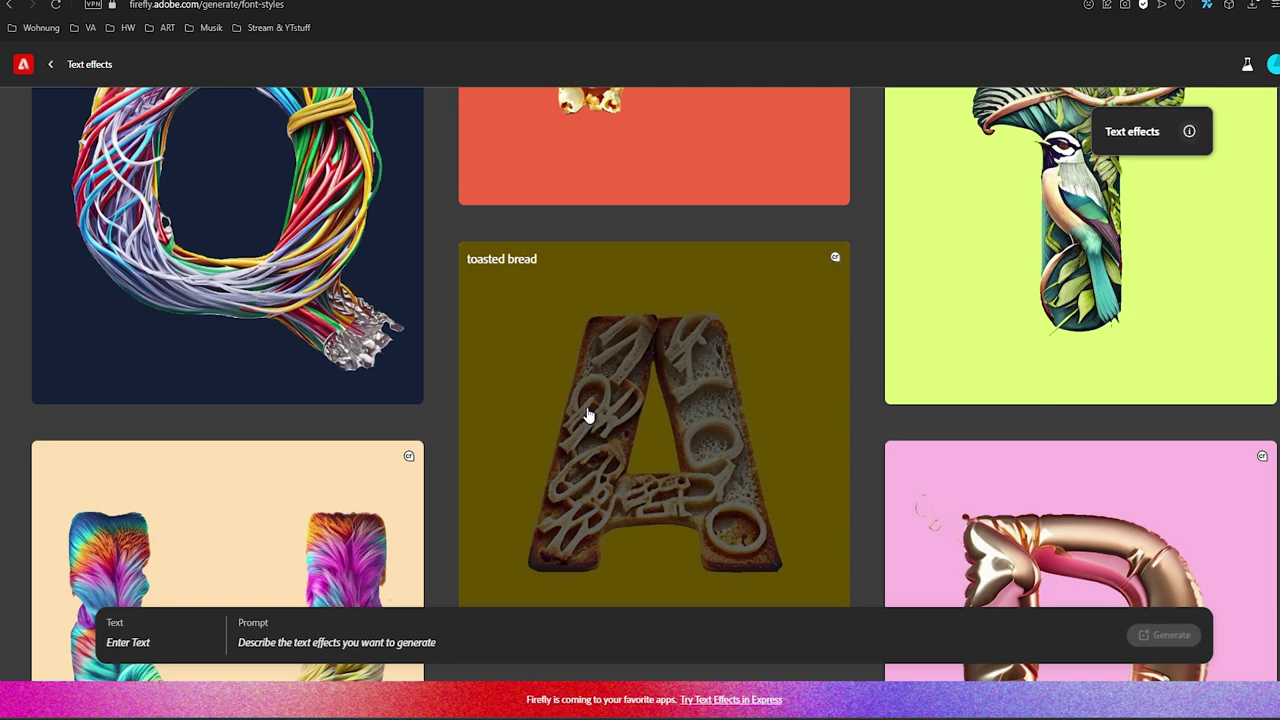
{"action": "scroll", "coordinate": [588, 416], "scroll_direction": "down", "scroll_amount": 1}
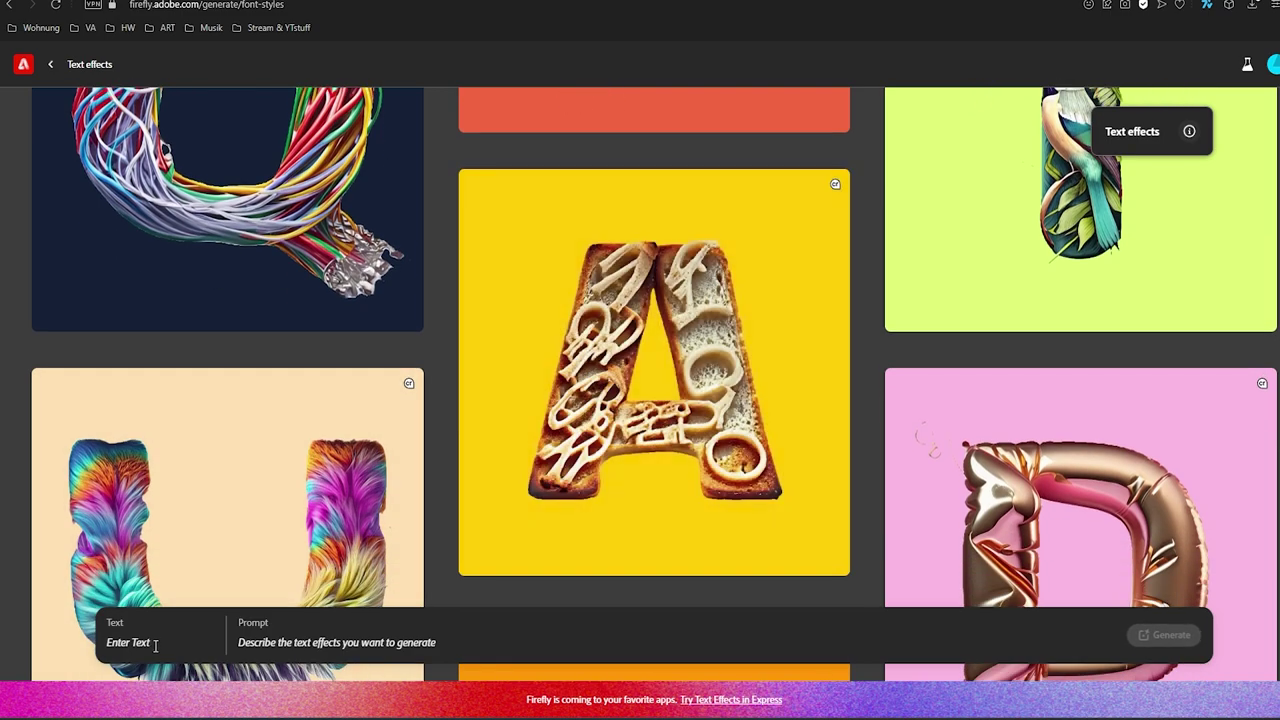
{"action": "scroll", "coordinate": [300, 440], "scroll_direction": "down", "scroll_amount": 3}
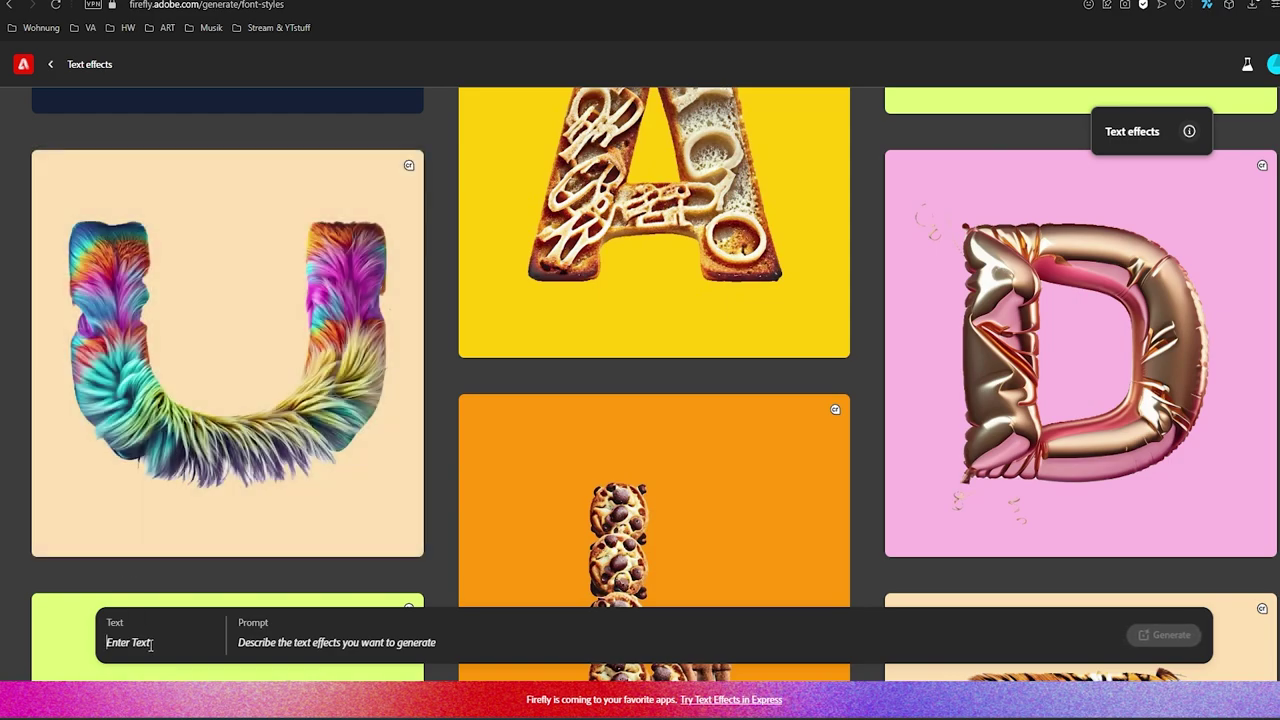
{"action": "type", "text": "DIY"}
{"action": "left_click", "coordinate": [312, 645]}
{"action": "type", "text": "color s"}
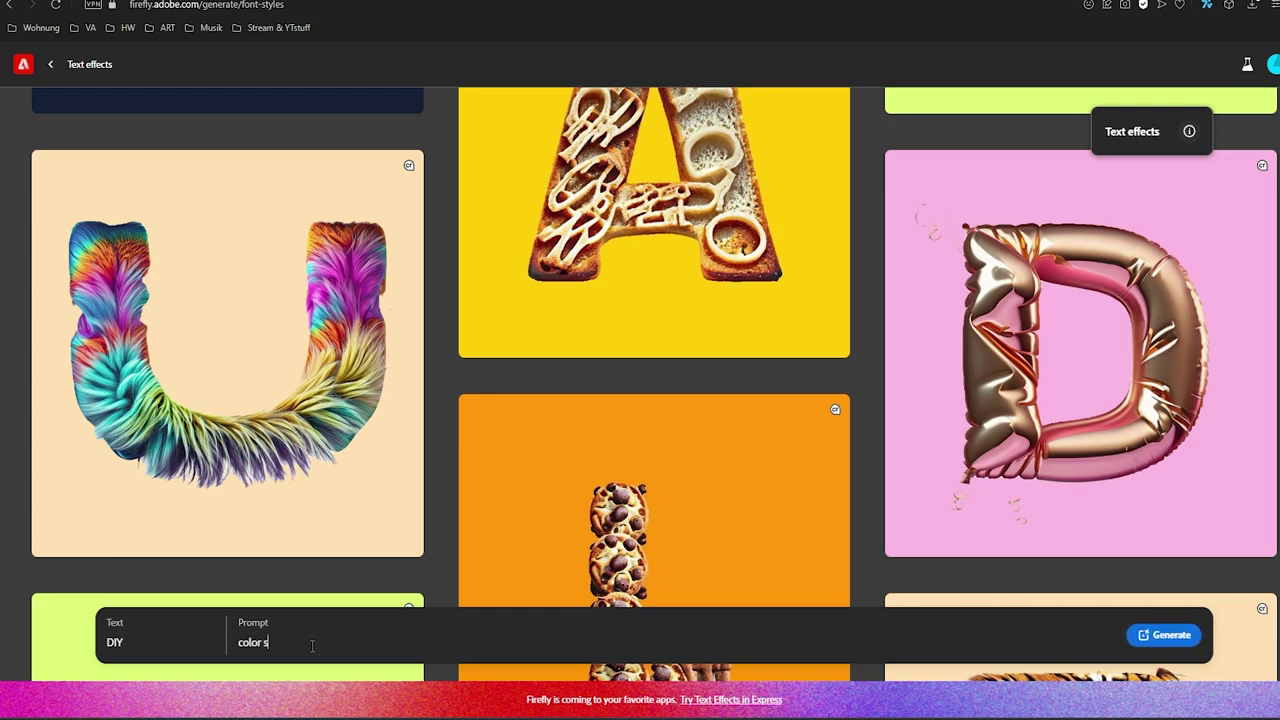
{"action": "type", "text": "platters"}
{"action": "key", "text": "Return"}
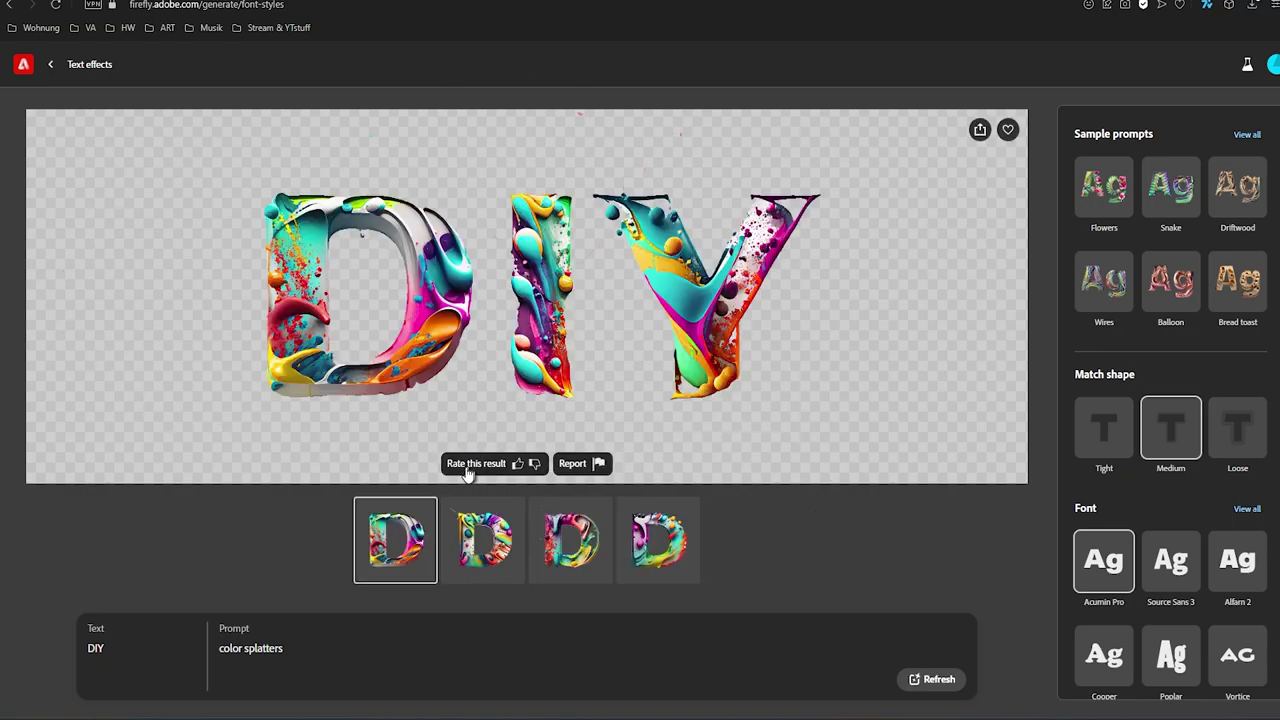
Step: Browse the DIY variations, try Tight shape matching, then set Match shape to Loose
{"action": "left_click", "coordinate": [490, 535]}
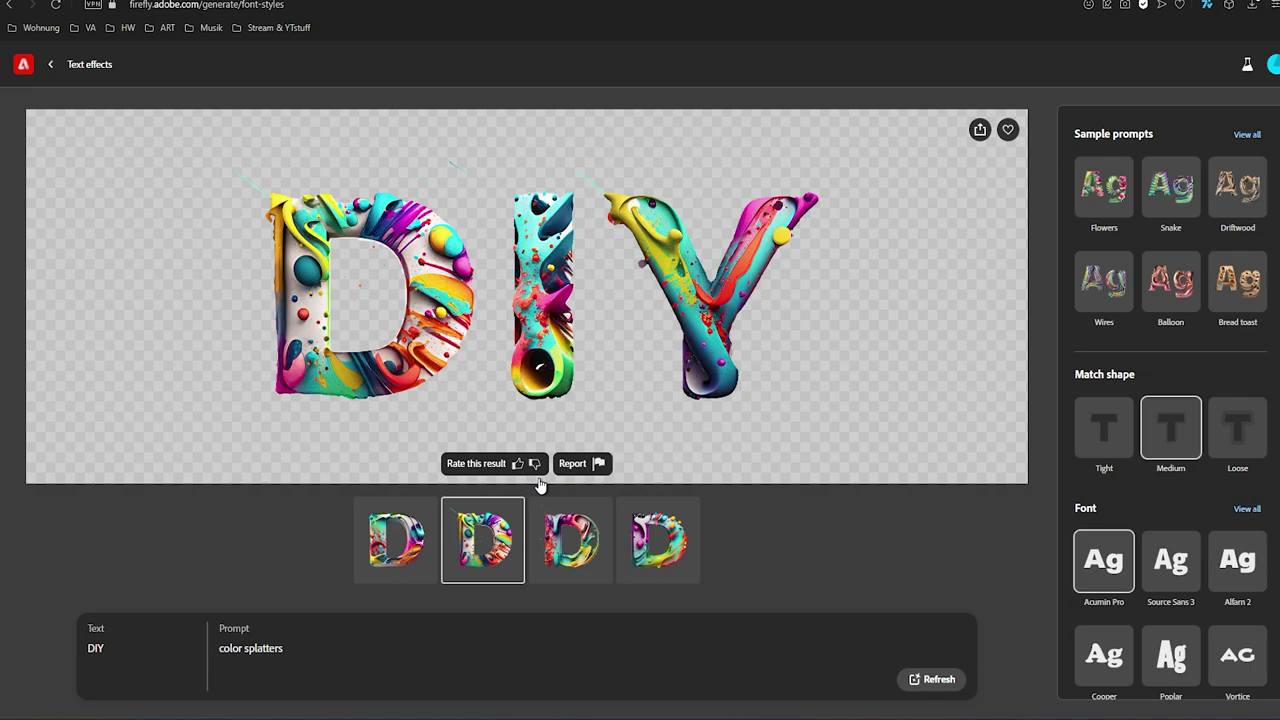
{"action": "left_click", "coordinate": [575, 543]}
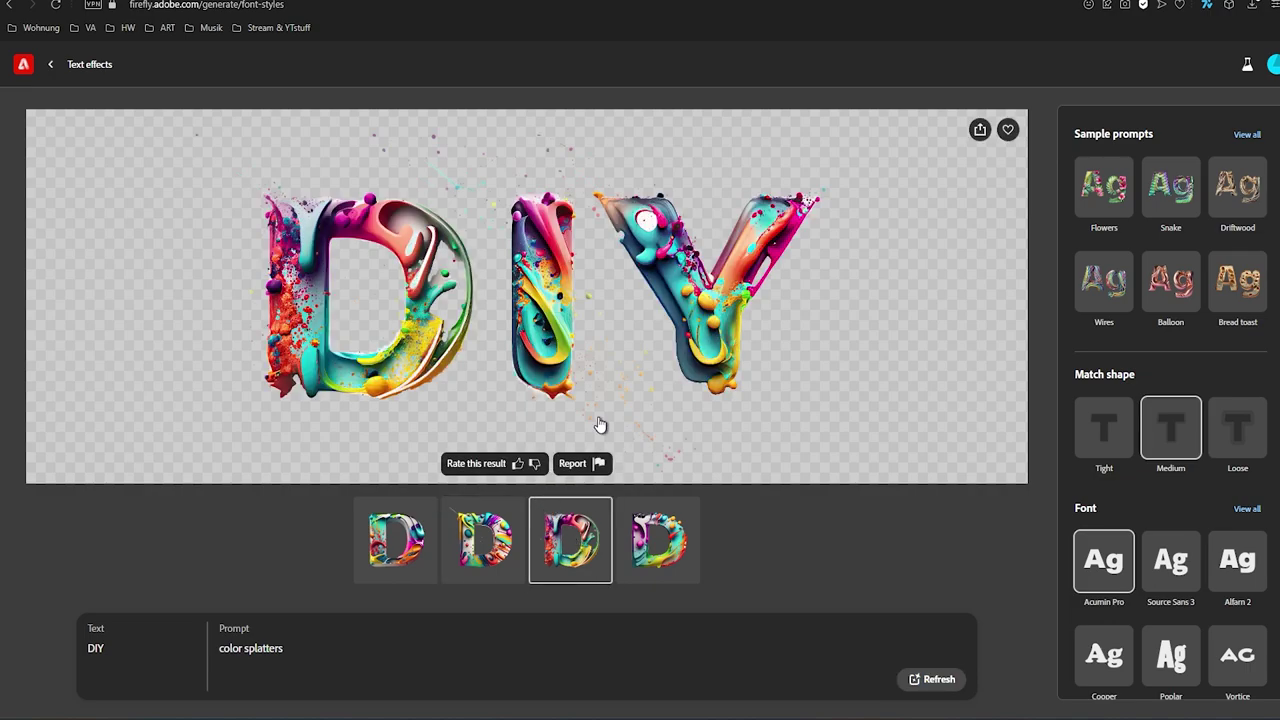
{"action": "left_click", "coordinate": [1093, 443]}
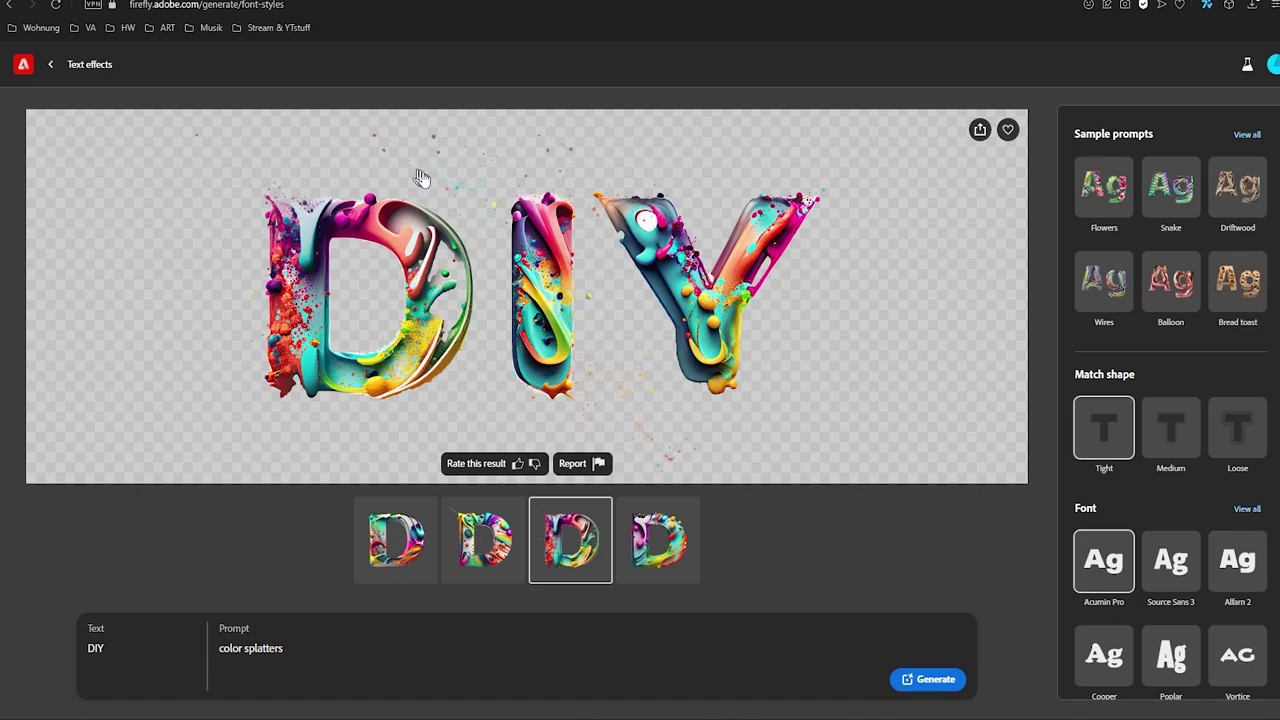
{"action": "left_click", "coordinate": [928, 679]}
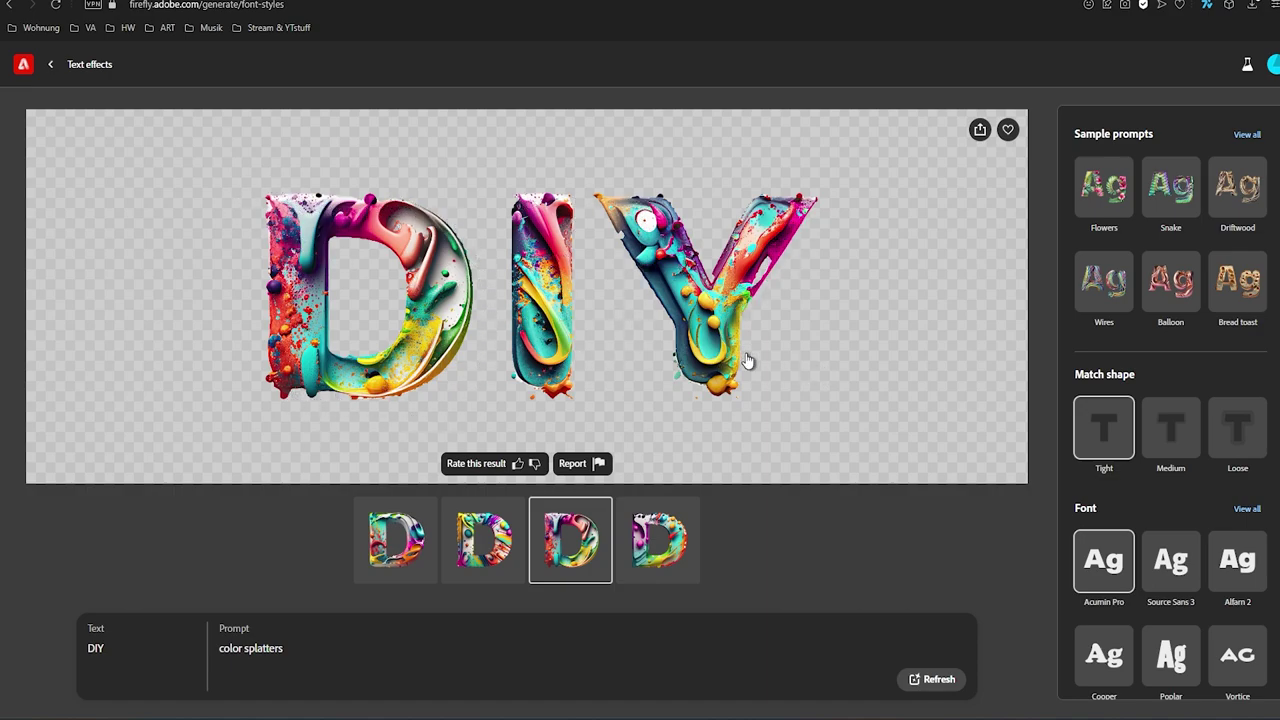
{"action": "left_click", "coordinate": [1240, 442]}
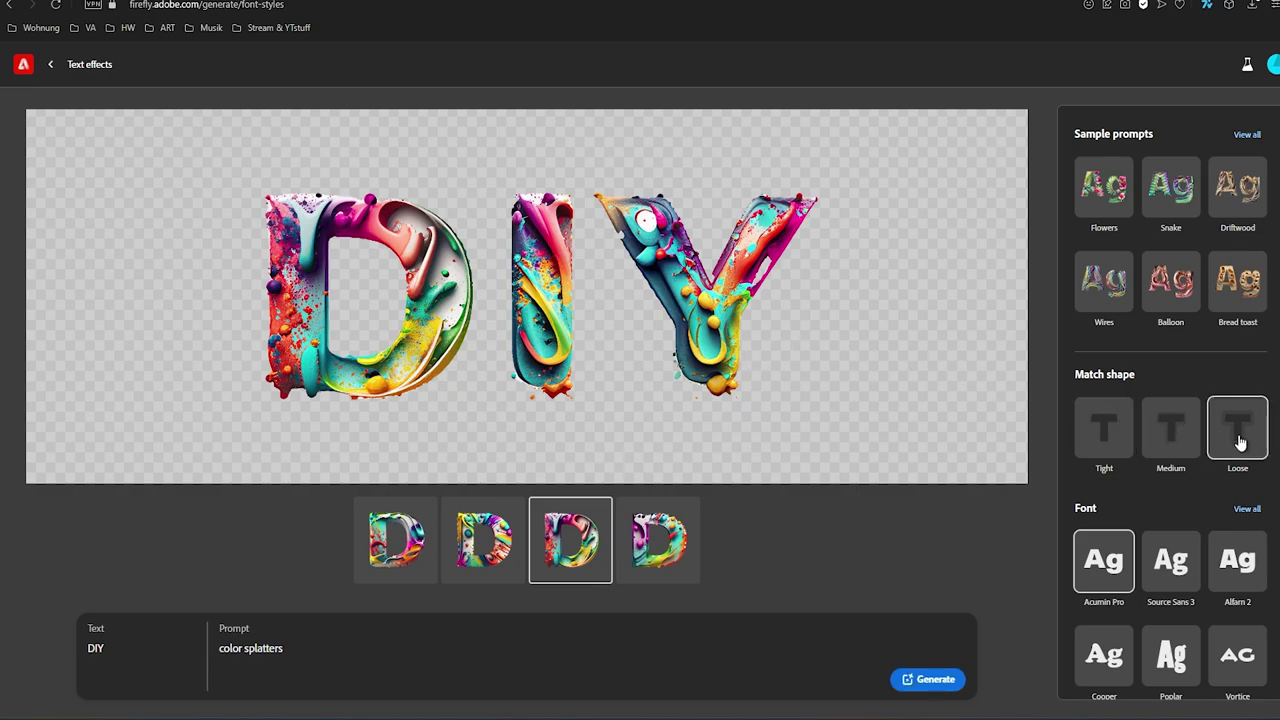
Step: Regenerate the colour-splatter DIY letters with the loose fit
{"action": "left_click", "coordinate": [912, 685]}
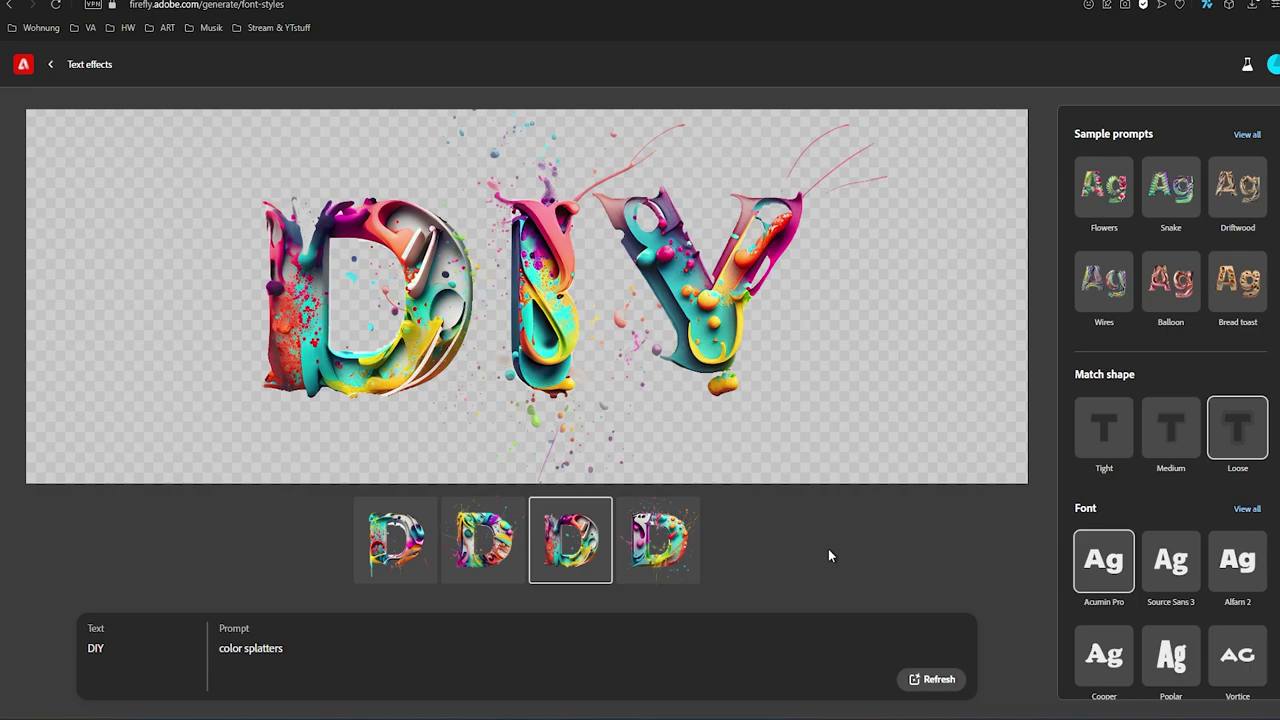
{"action": "mouse_move", "coordinate": [305, 235]}
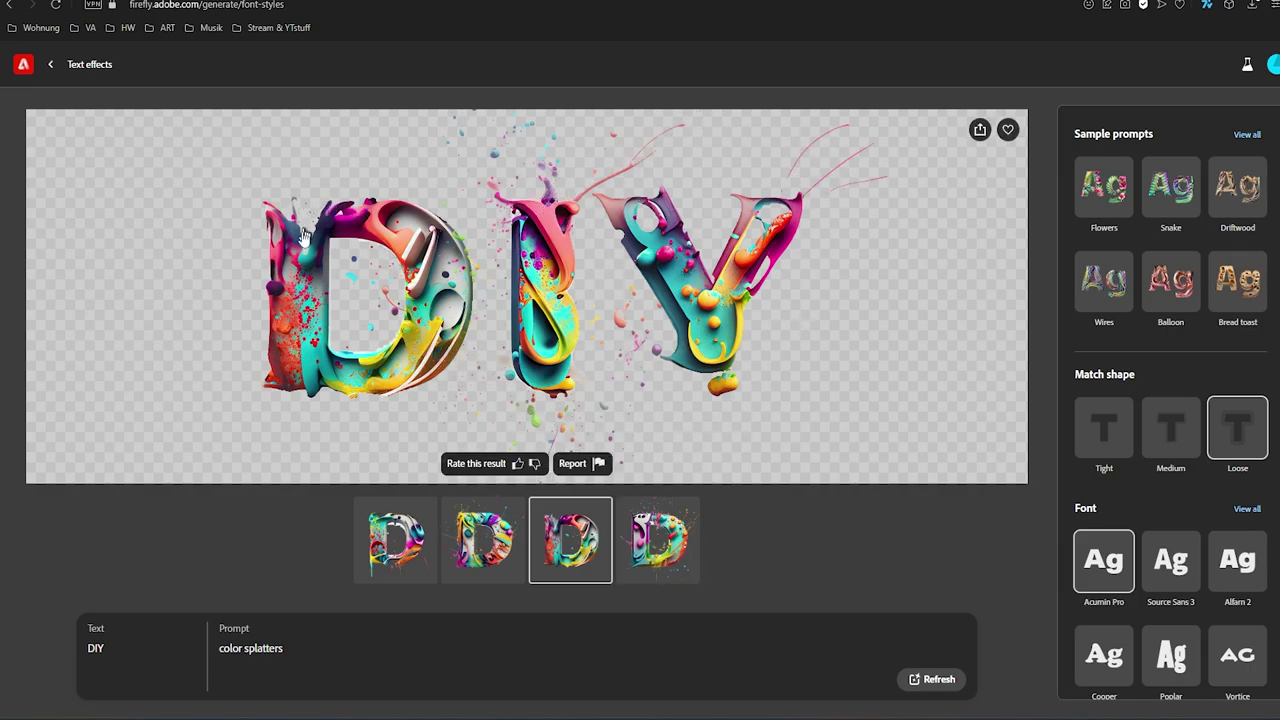
{"action": "scroll", "coordinate": [1143, 462], "scroll_direction": "down", "scroll_amount": 1}
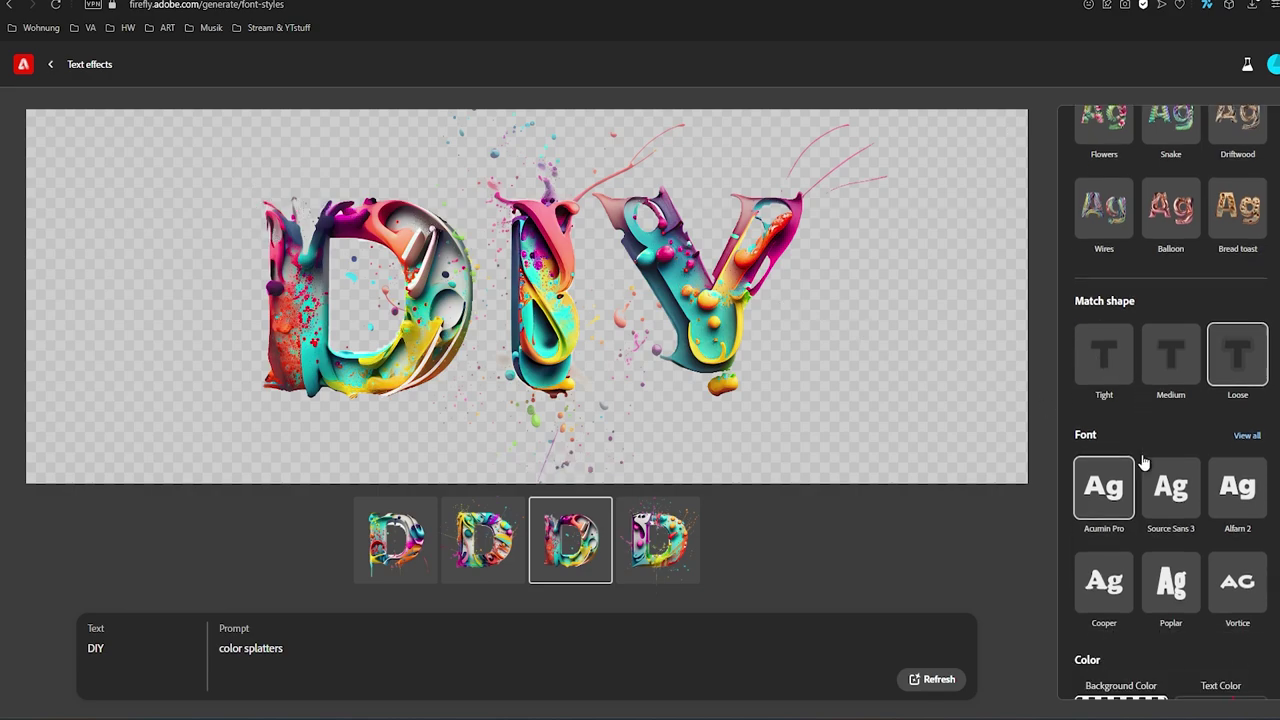
{"action": "scroll", "coordinate": [1150, 470], "scroll_direction": "down", "scroll_amount": 2}
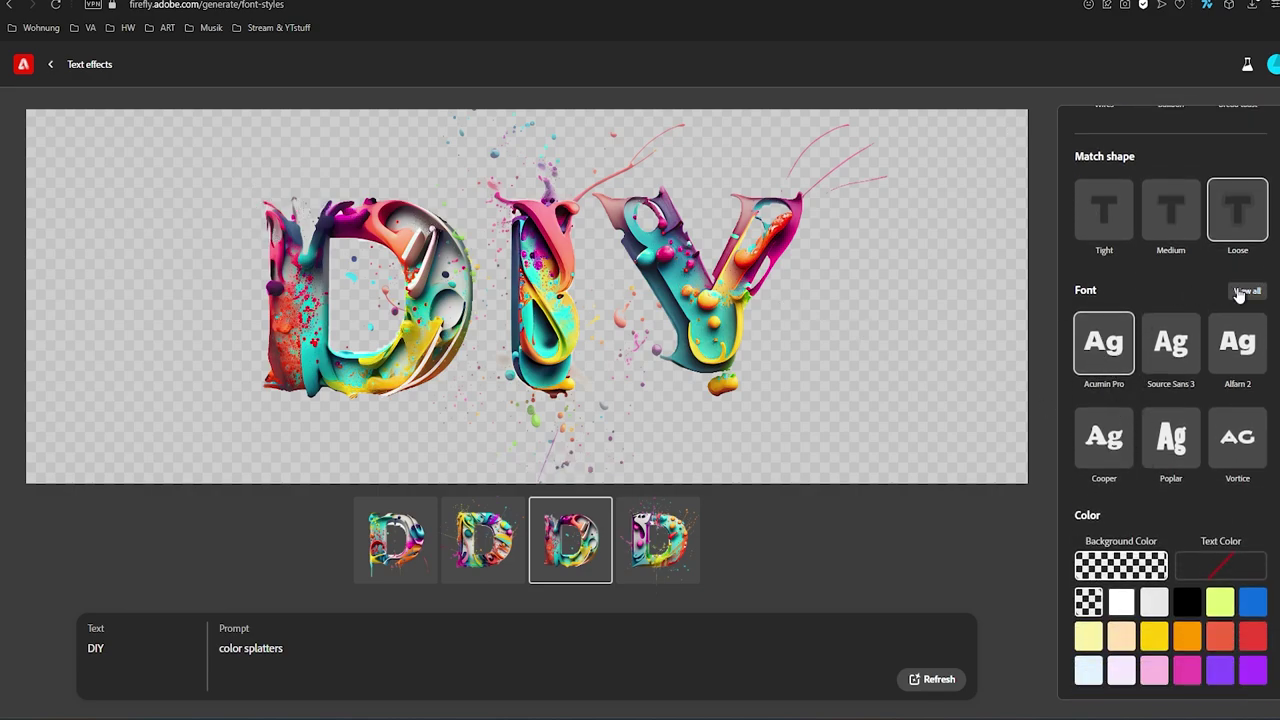
Step: Switch the DIY lettering to the Cooper font and regenerate four variations
{"action": "left_click", "coordinate": [1247, 291]}
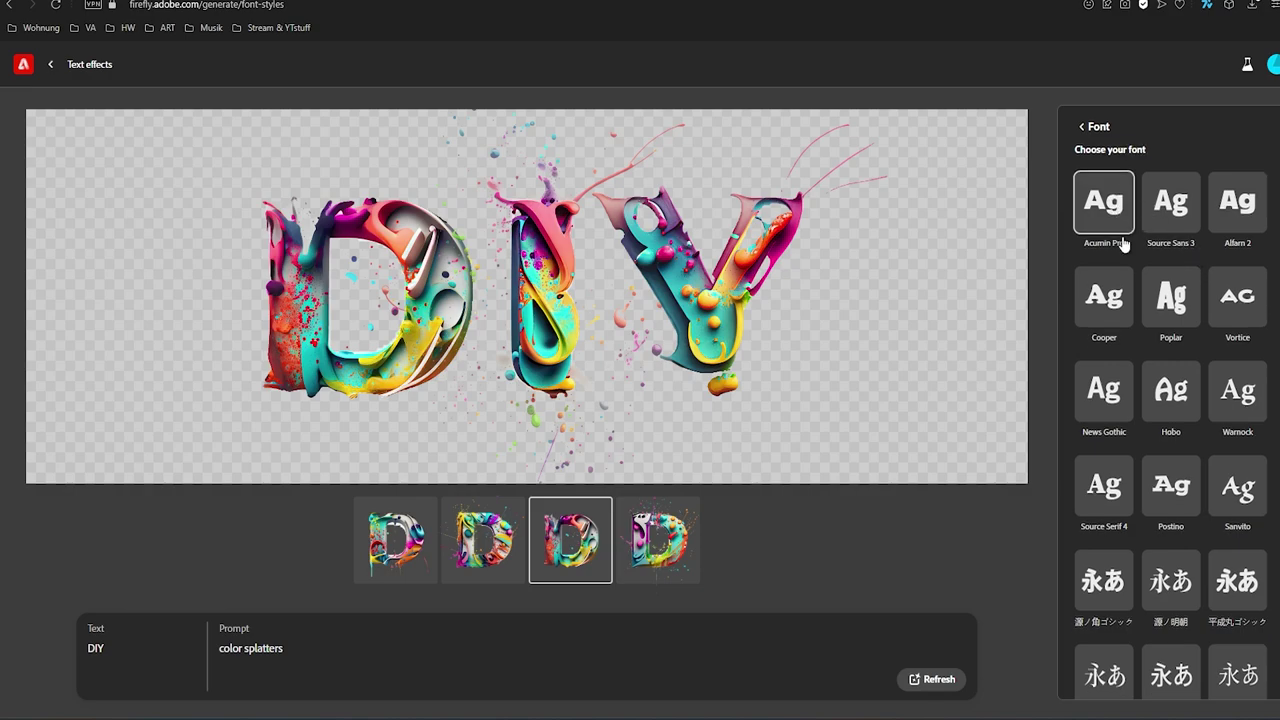
{"action": "scroll", "coordinate": [1124, 244], "scroll_direction": "down", "scroll_amount": 1}
{"action": "scroll", "coordinate": [1124, 244], "scroll_direction": "down", "scroll_amount": 2}
{"action": "scroll", "coordinate": [1124, 244], "scroll_direction": "down", "scroll_amount": 1}
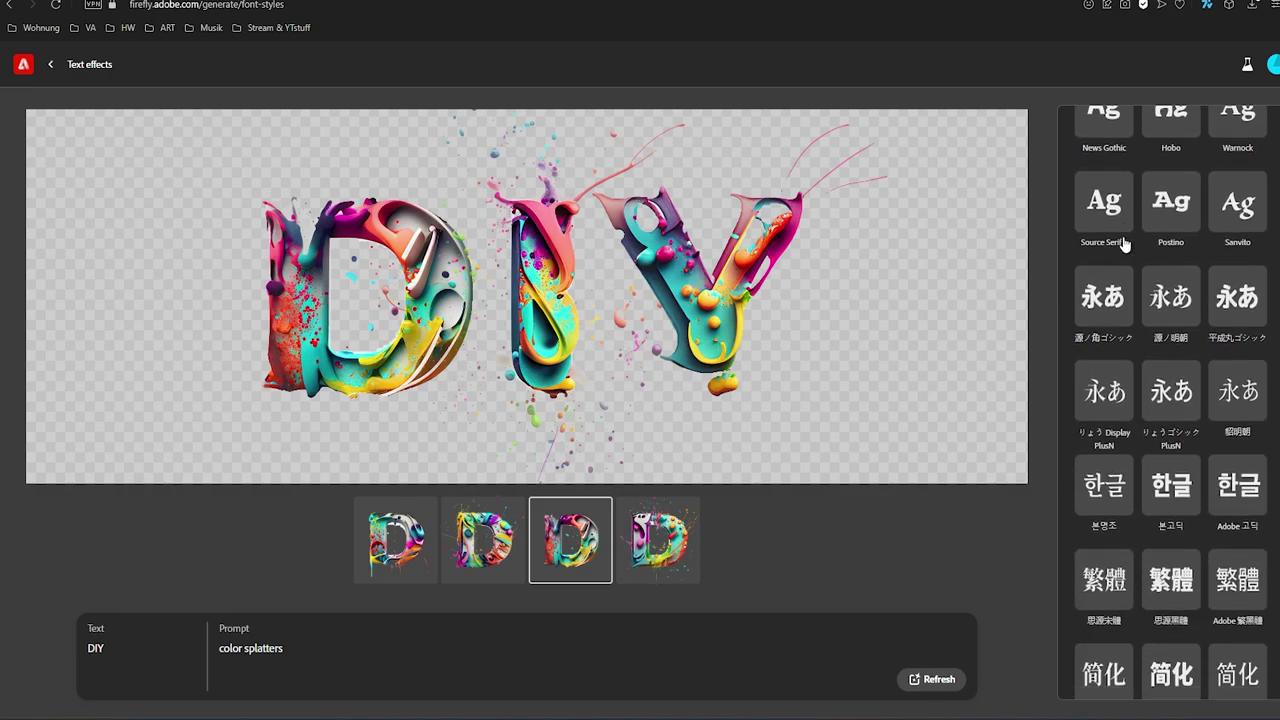
{"action": "scroll", "coordinate": [1124, 244], "scroll_direction": "down", "scroll_amount": 1}
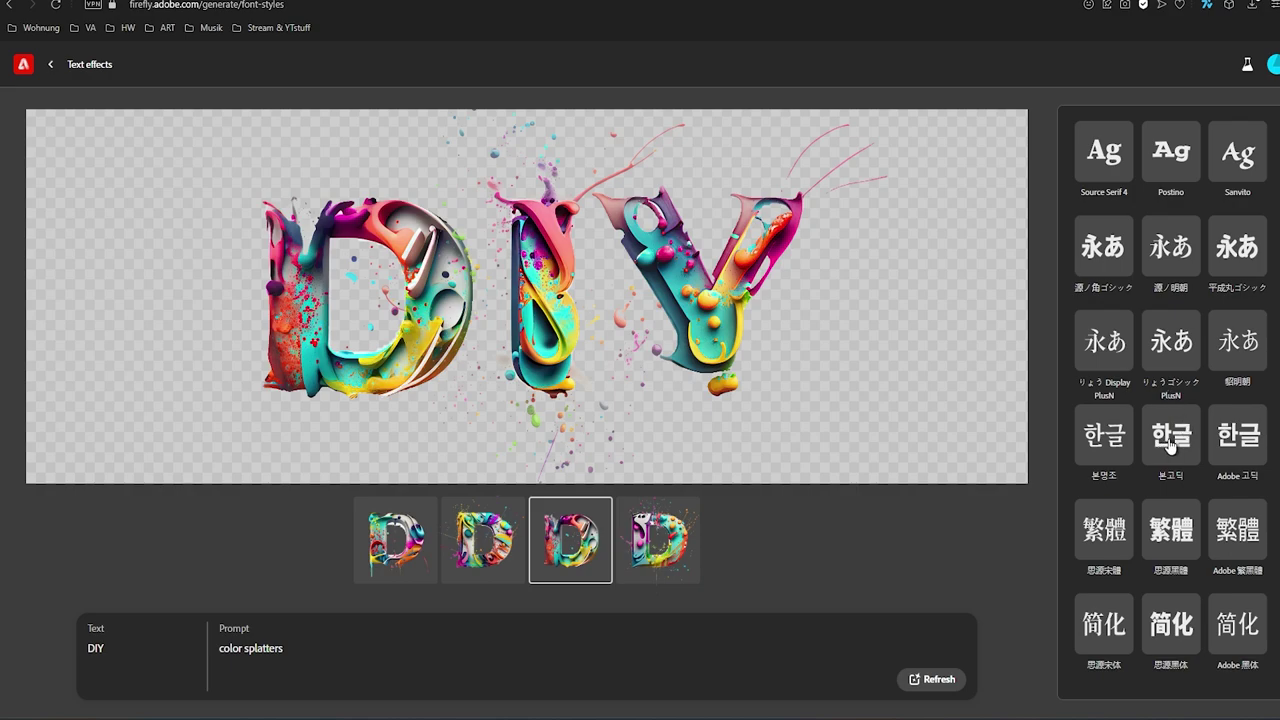
{"action": "scroll", "coordinate": [1090, 448], "scroll_direction": "up", "scroll_amount": 1}
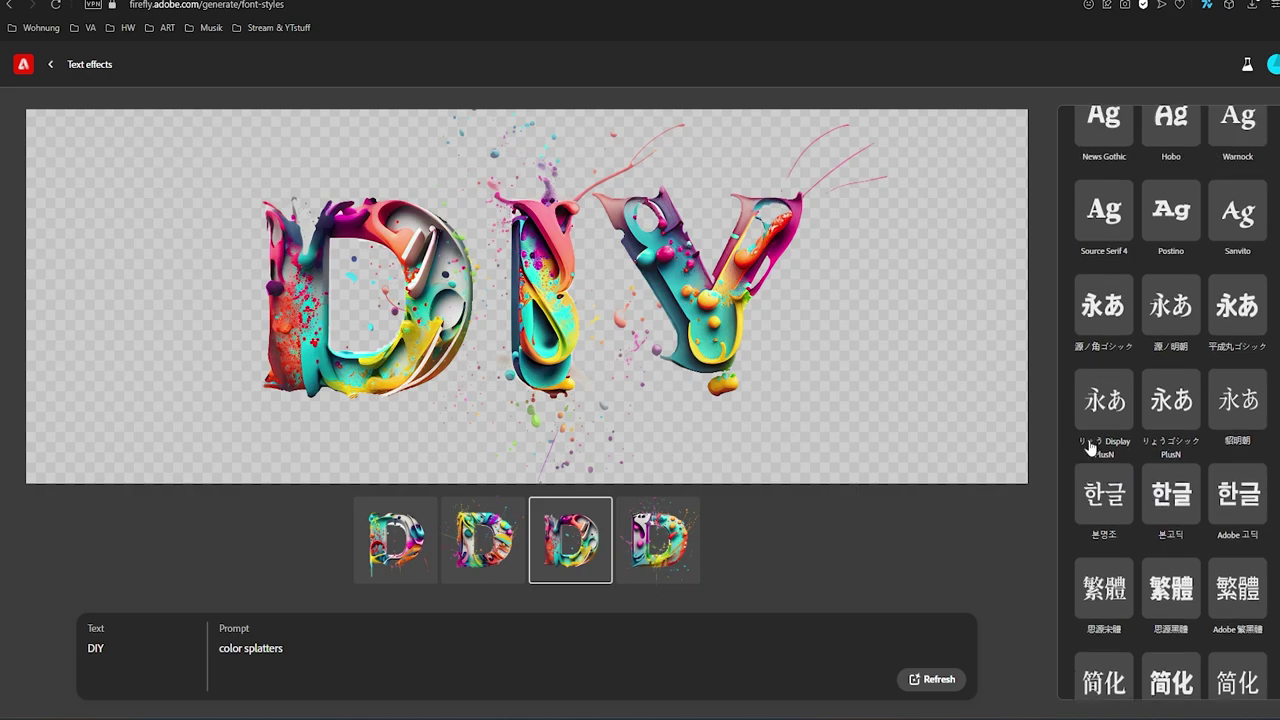
{"action": "scroll", "coordinate": [1090, 448], "scroll_direction": "up", "scroll_amount": 1}
{"action": "scroll", "coordinate": [1090, 448], "scroll_direction": "up", "scroll_amount": 4}
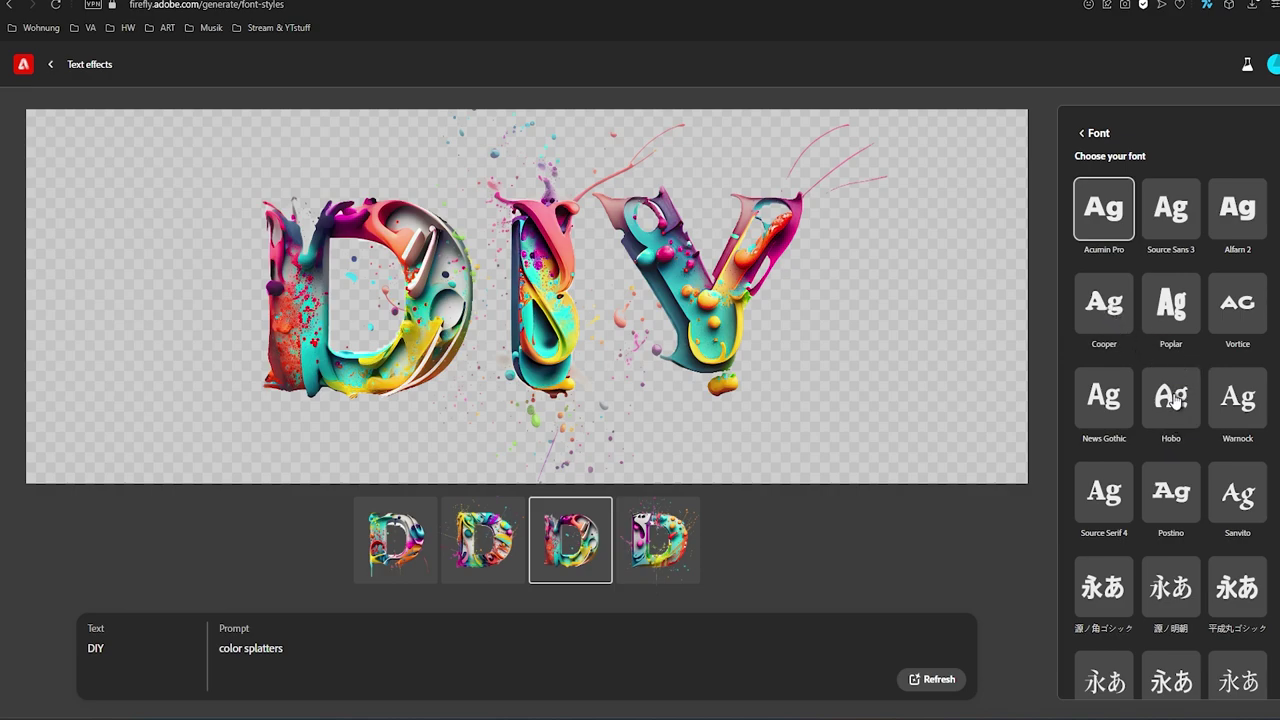
{"action": "left_click", "coordinate": [1102, 316]}
{"action": "left_click", "coordinate": [940, 683]}
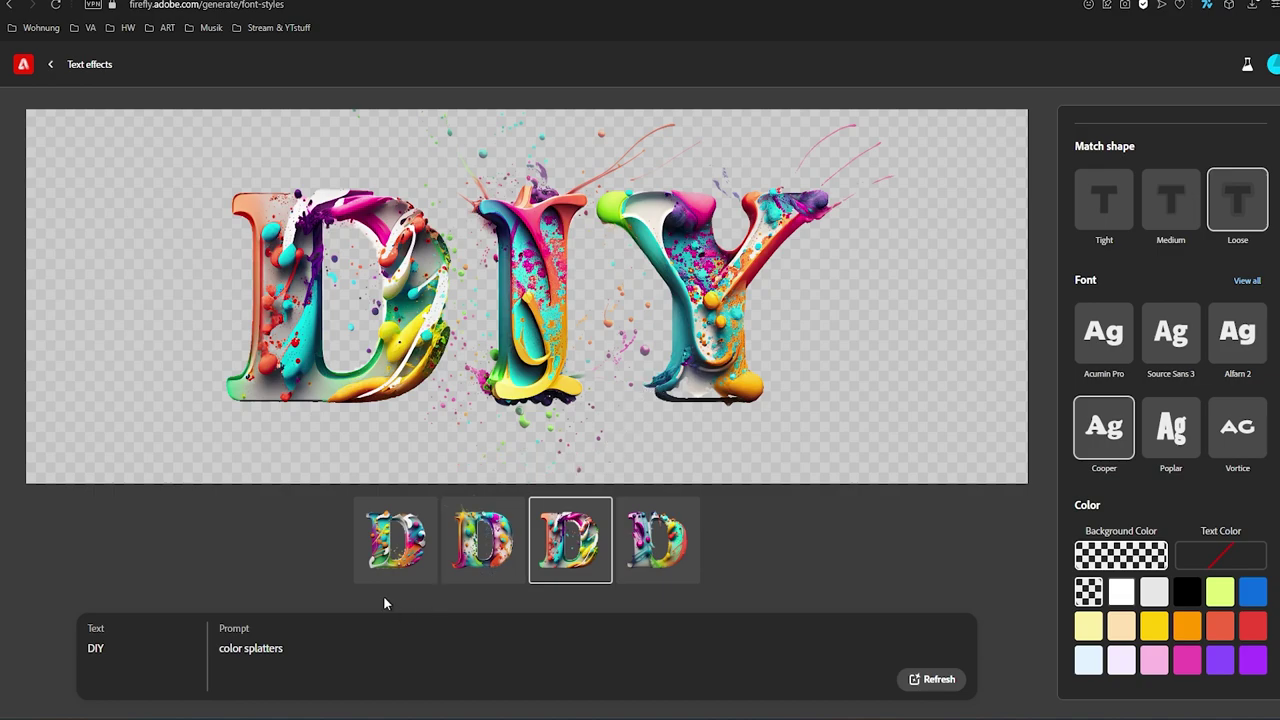
Step: Restyle the DIY letters with the prompt 'carbon and steel'
{"action": "triple_click", "coordinate": [262, 648]}
{"action": "type", "text": "carbon a"}
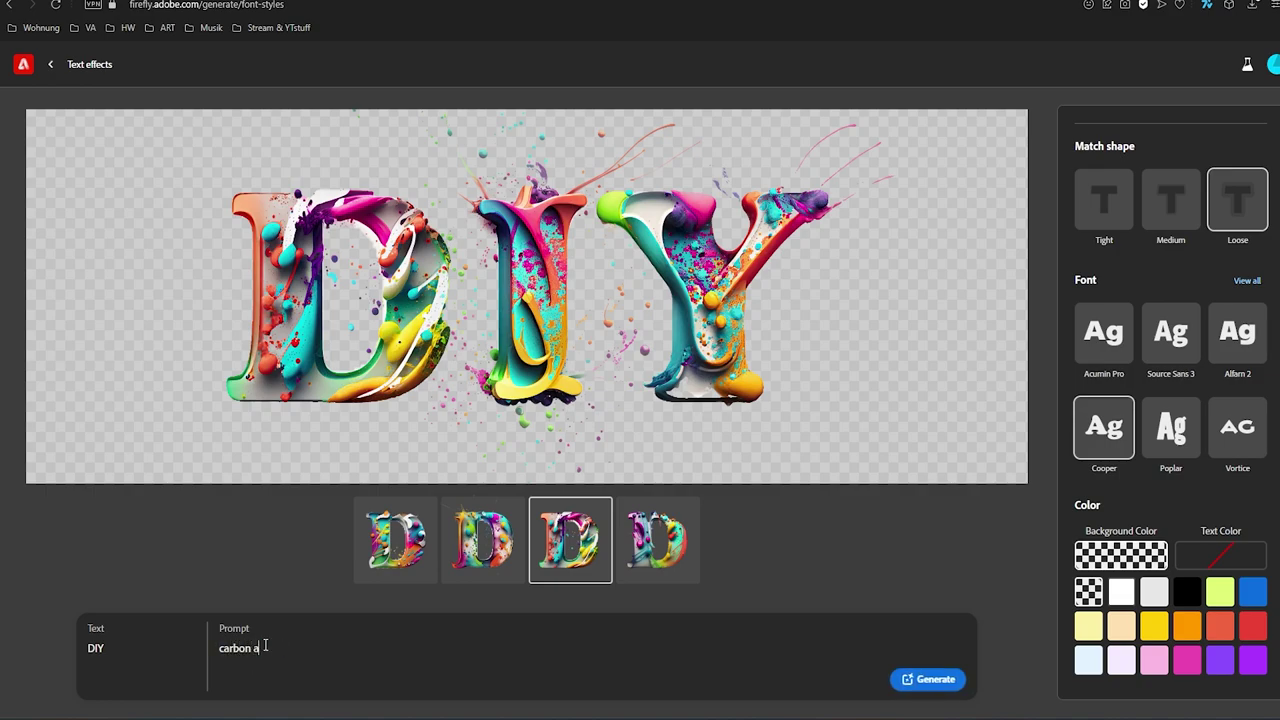
{"action": "type", "text": "nd steel"}
{"action": "key", "text": "Return"}
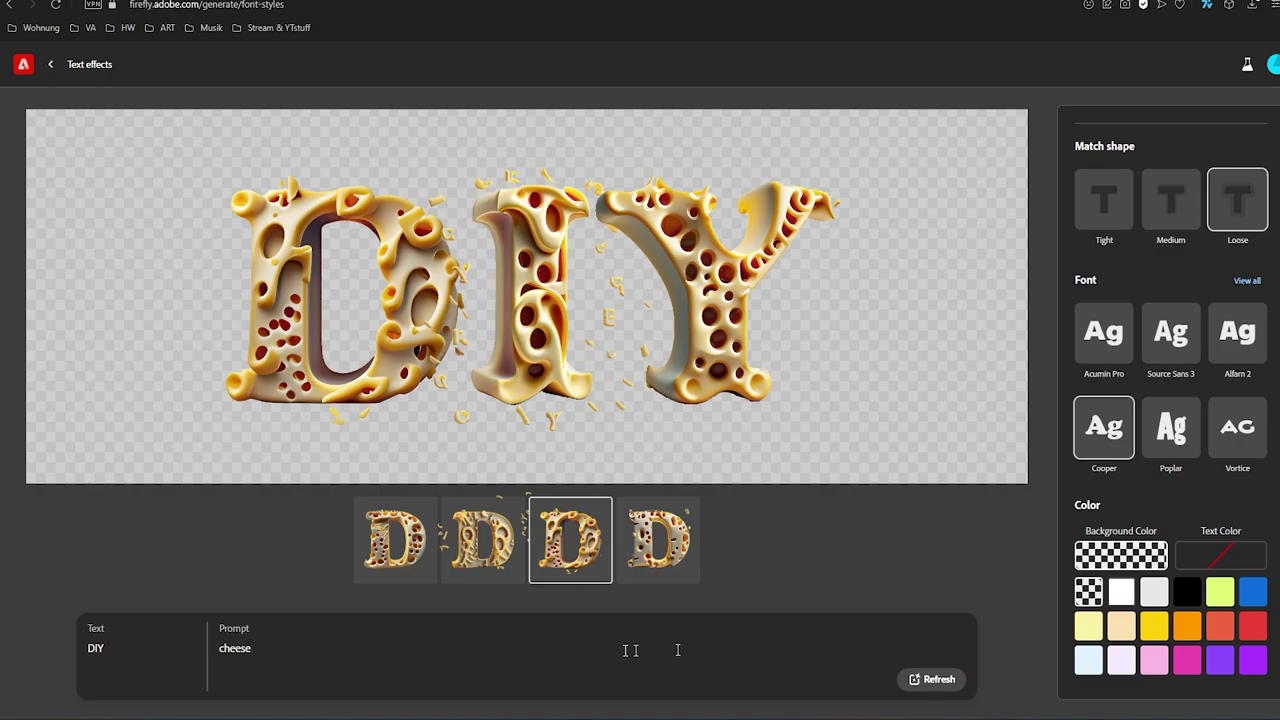
Step: Replace 'cheese' with 'Blue green balloon' to render teal balloon letters
{"action": "double_click", "coordinate": [257, 647]}
{"action": "type", "text": "Blue "}
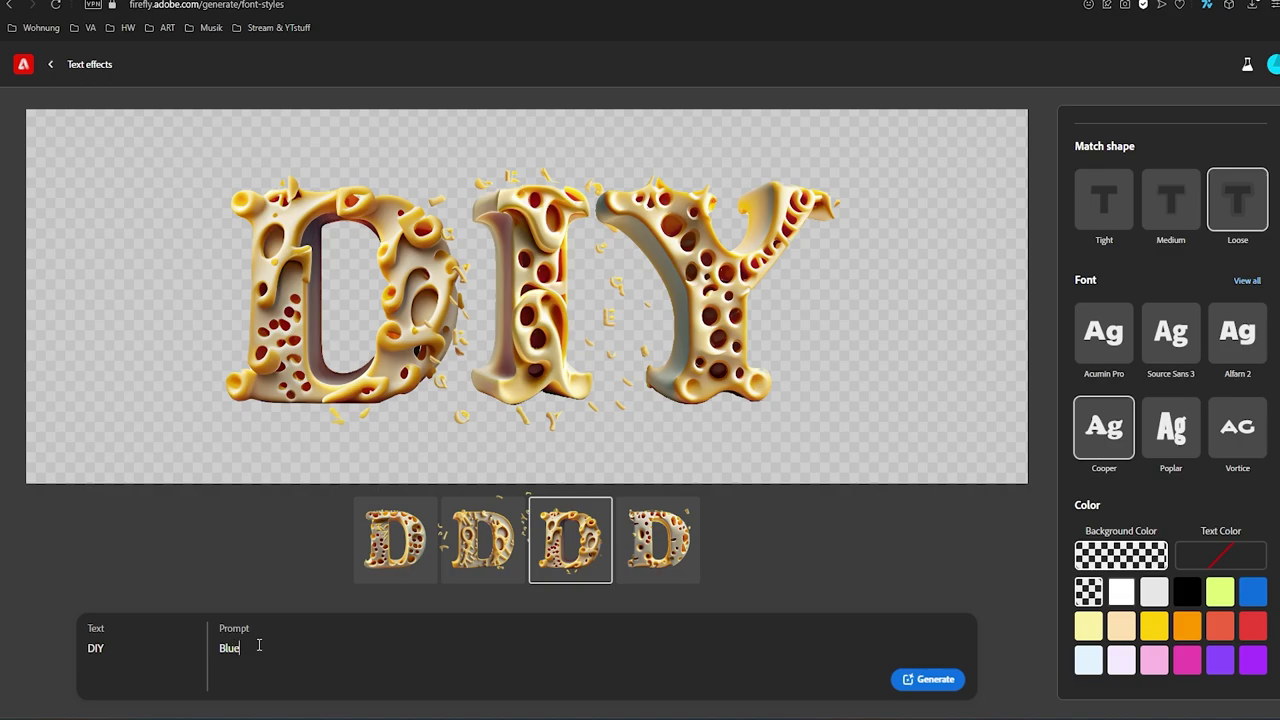
{"action": "type", "text": "green ba"}
{"action": "type", "text": "ll"}
{"action": "type", "text": "oon"}
{"action": "key", "text": "Return"}
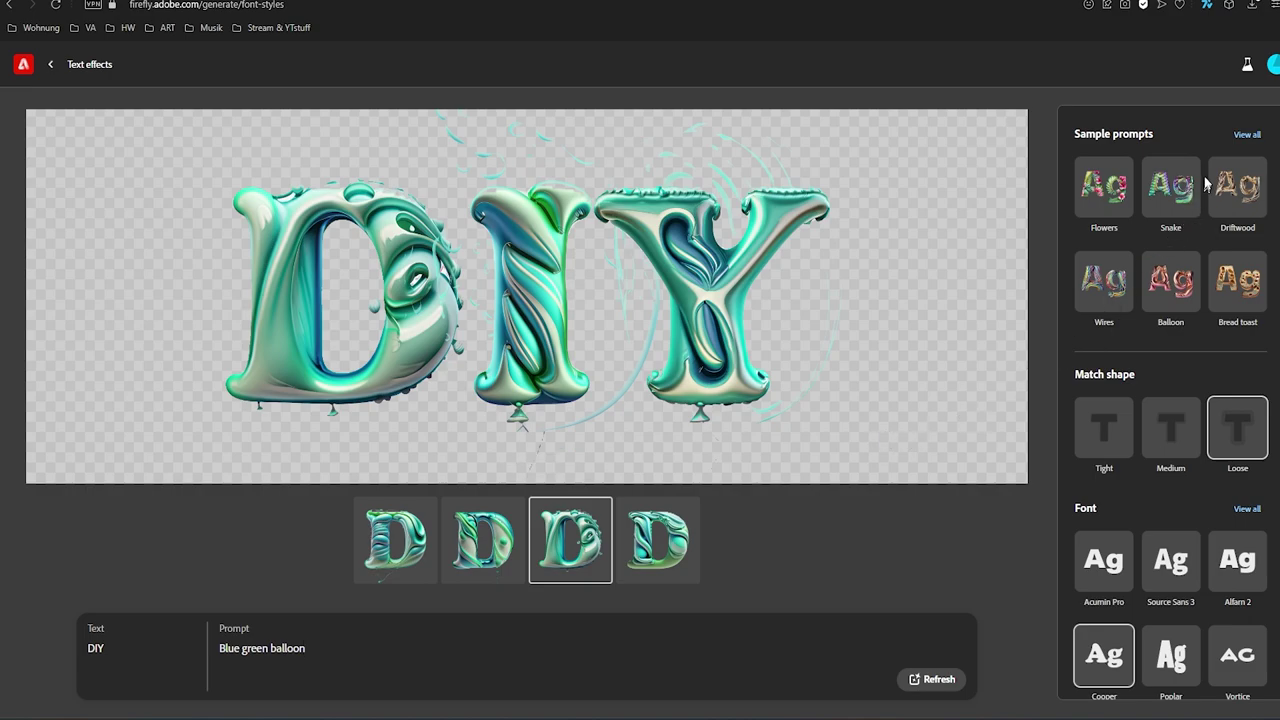
Step: Render the DIY letters with the Flowers sample prompt from the full sample list
{"action": "left_click", "coordinate": [1245, 137]}
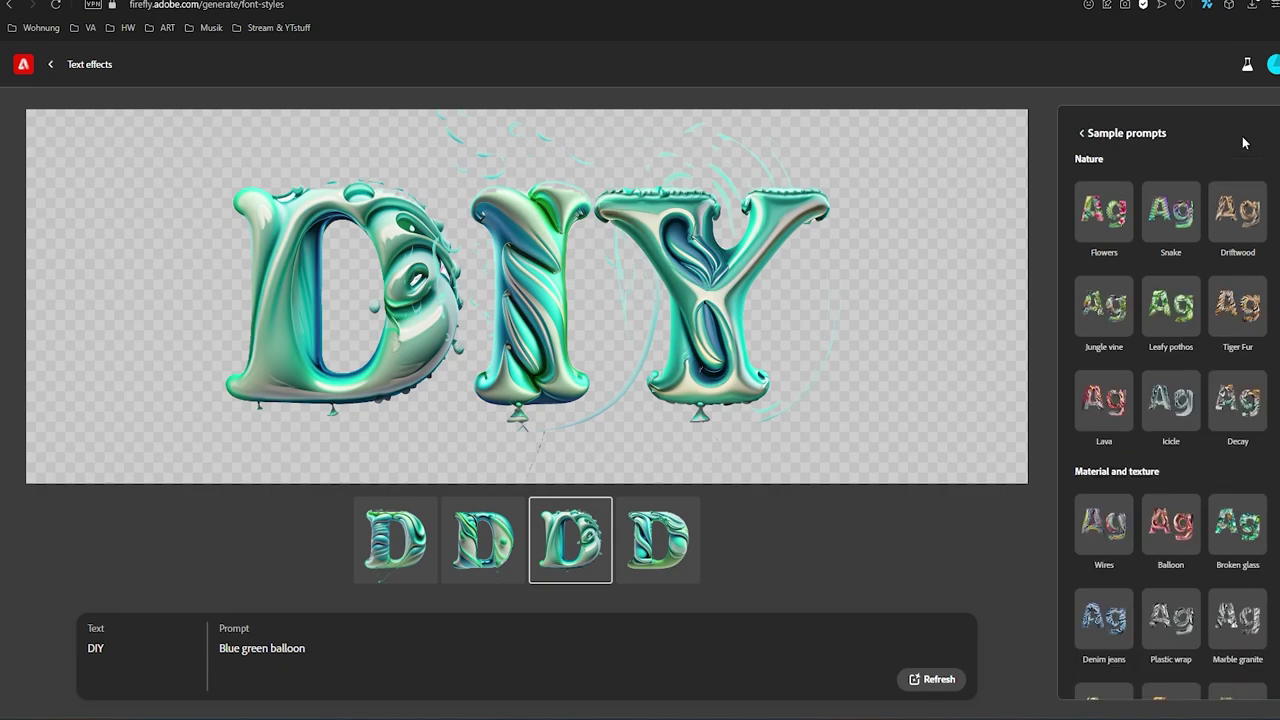
{"action": "scroll", "coordinate": [1133, 360], "scroll_direction": "down", "scroll_amount": 1}
{"action": "scroll", "coordinate": [1138, 420], "scroll_direction": "down", "scroll_amount": 3}
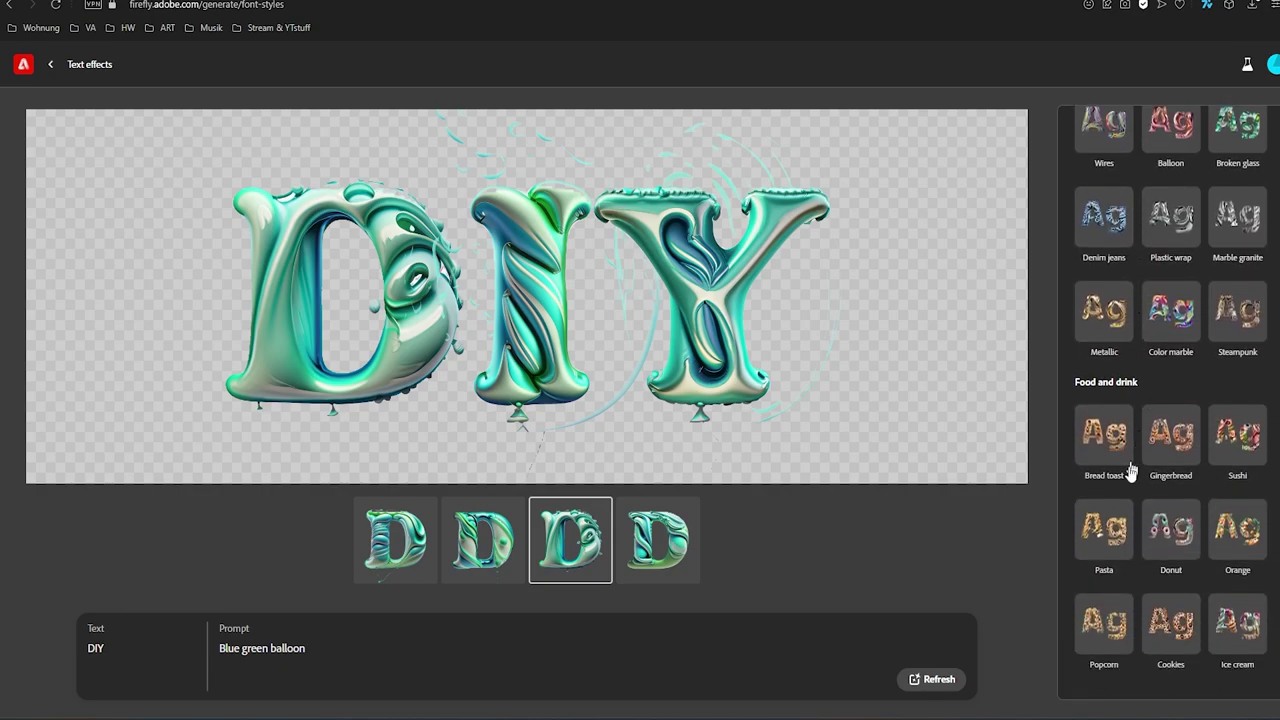
{"action": "scroll", "coordinate": [1098, 590], "scroll_direction": "up", "scroll_amount": 4}
{"action": "left_click", "coordinate": [1104, 215]}
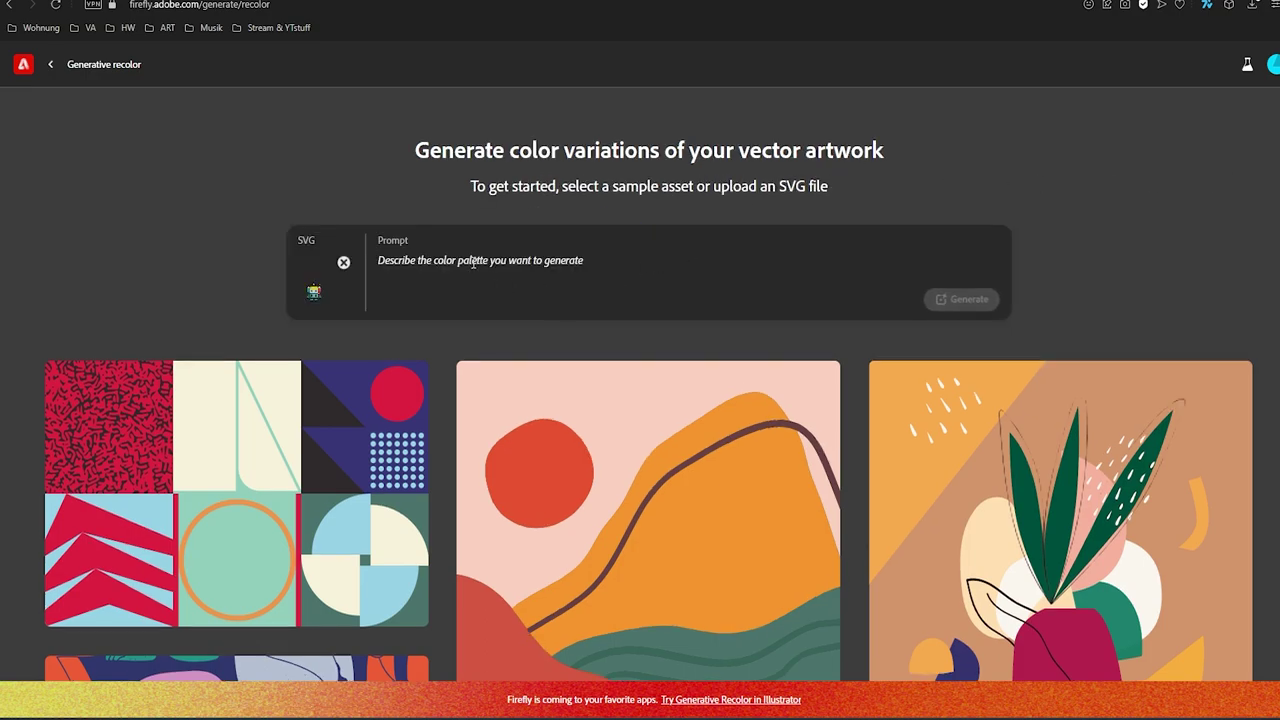
Step: Recolor the robot SVG with the prompt 'soft pink and blue'
{"action": "type", "text": "soft "}
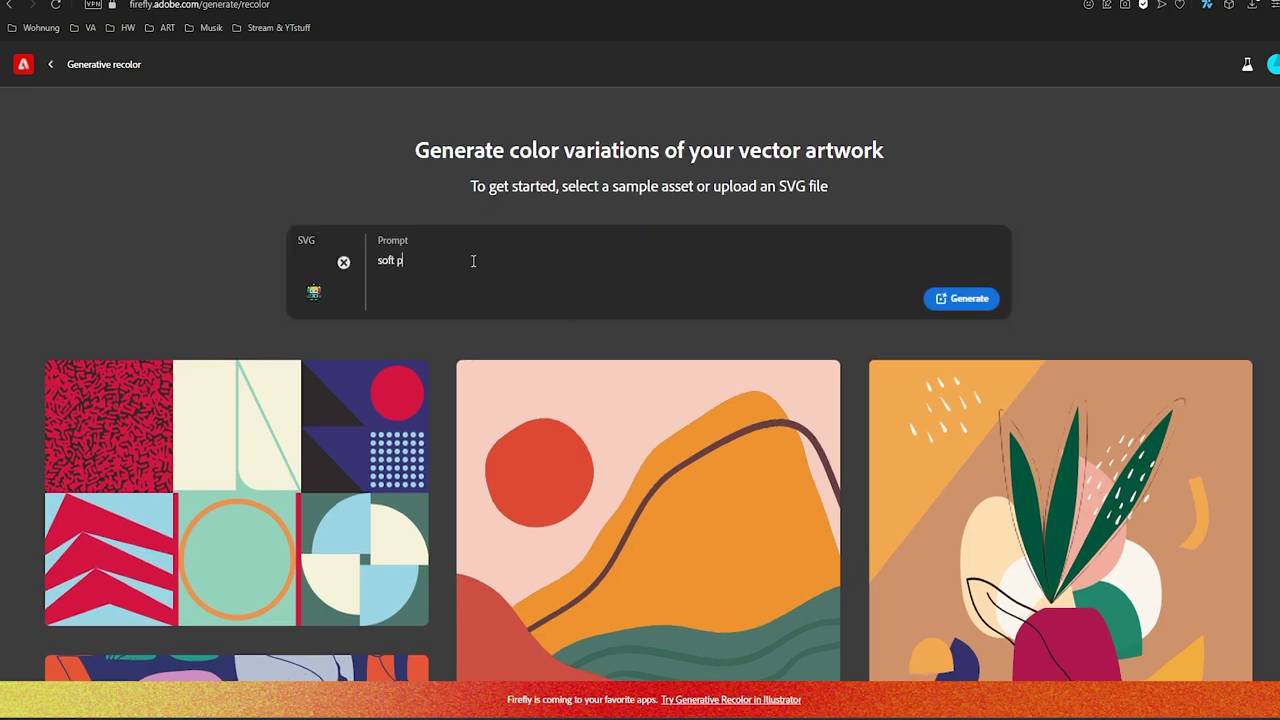
{"action": "type", "text": "pink"}
{"action": "key", "text": "BackSpace"}
{"action": "key", "text": "BackSpace"}
{"action": "type", "text": "nk and blue"}
{"action": "left_click", "coordinate": [955, 300]}
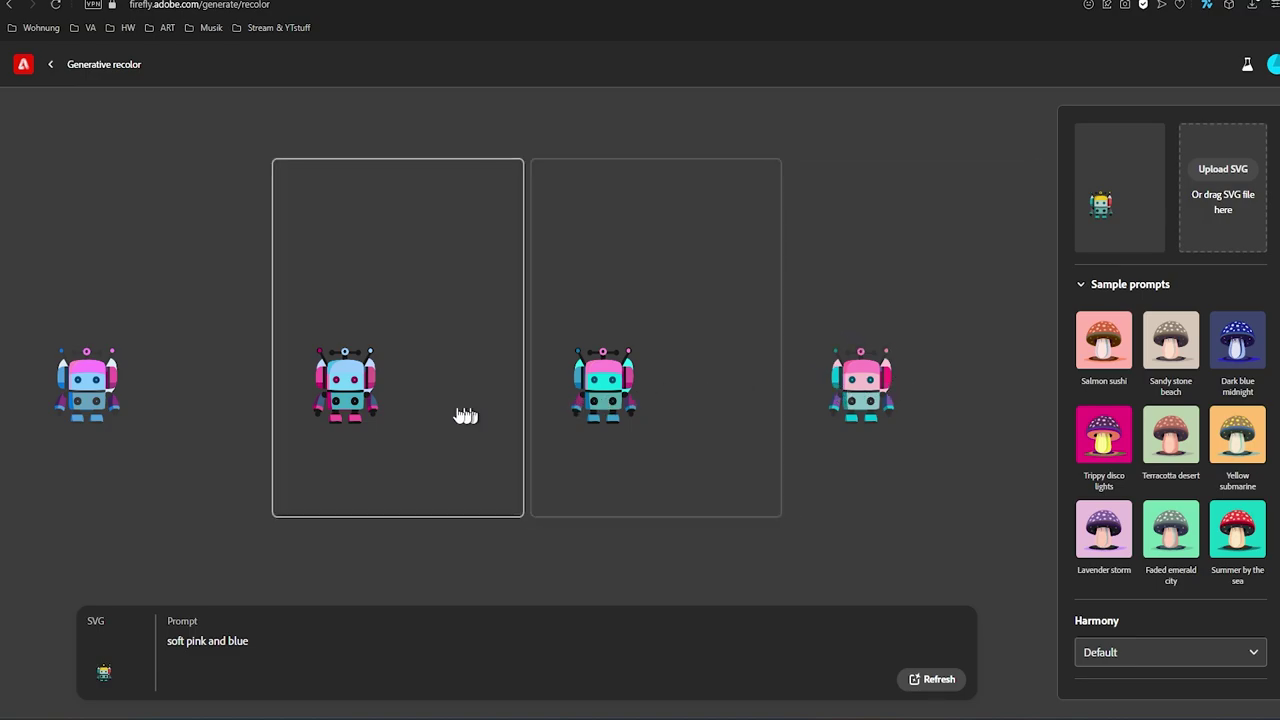
Step: Regenerate the robot variants as 'orange and blue', then with the Summer by the sea sample
{"action": "left_click_drag", "start_coordinate": [252, 641], "coordinate": [156, 641]}
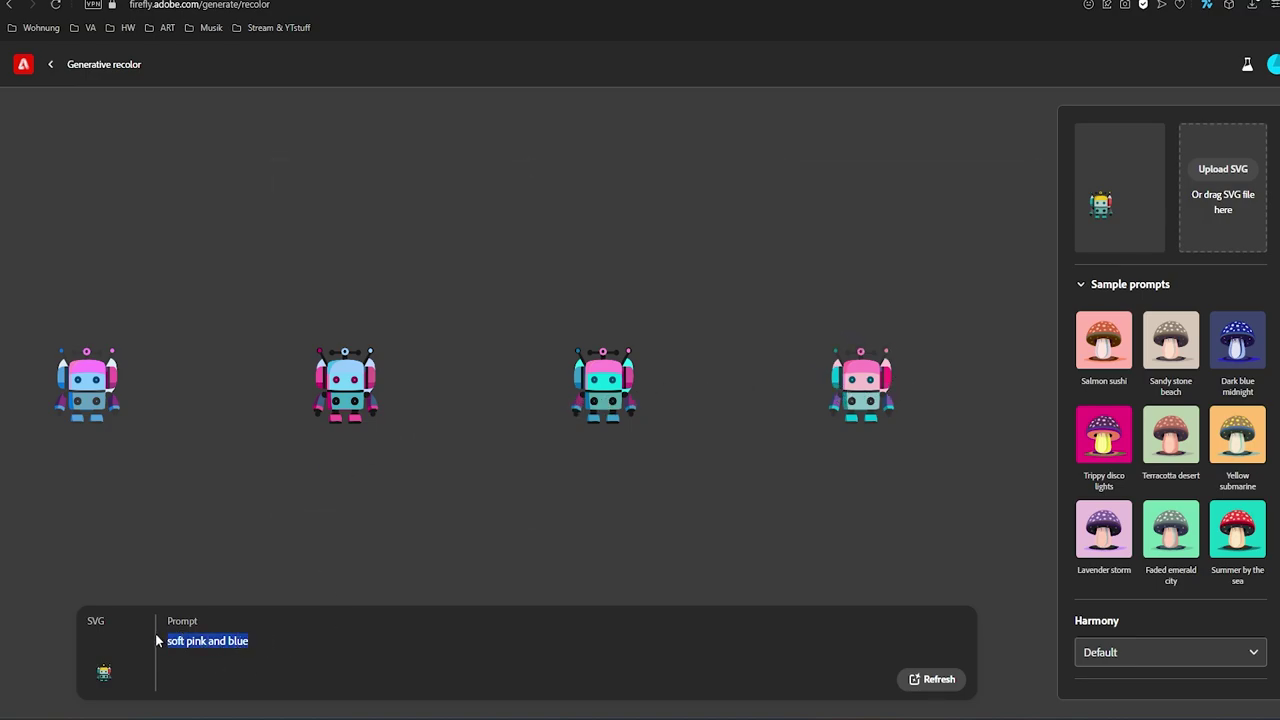
{"action": "type", "text": "orange an"}
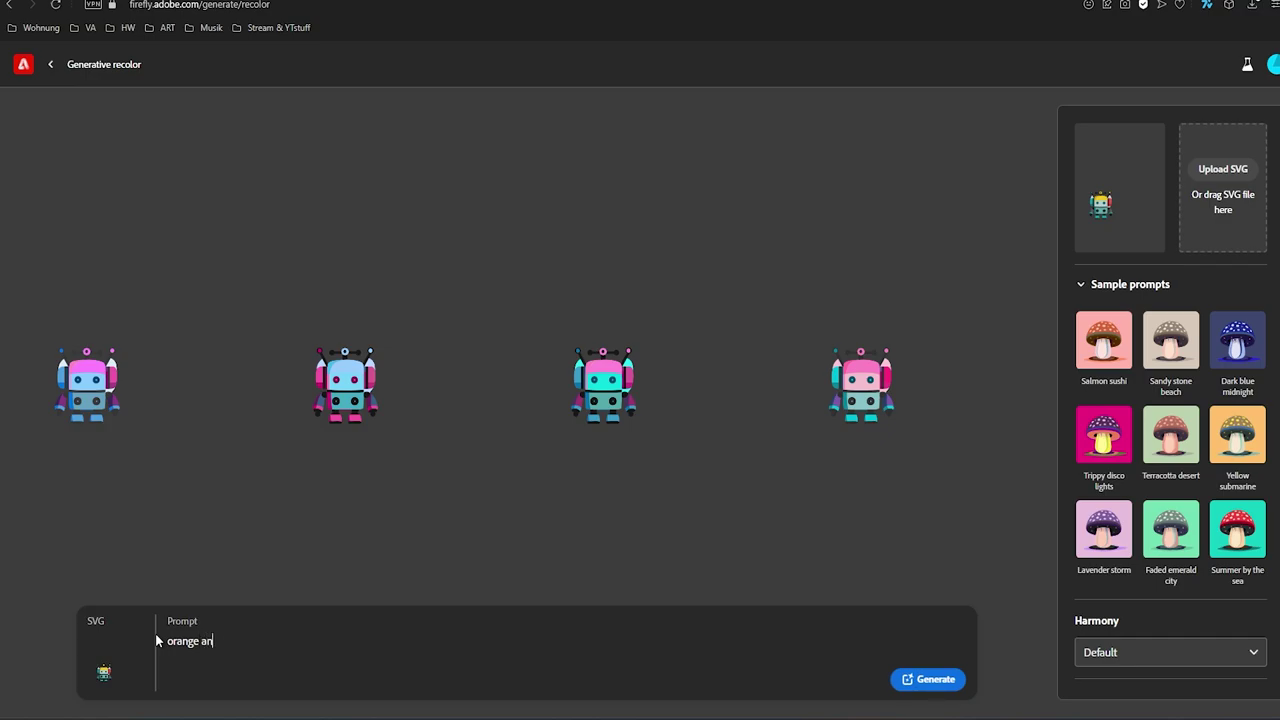
{"action": "type", "text": "d blue"}
{"action": "left_click", "coordinate": [928, 679]}
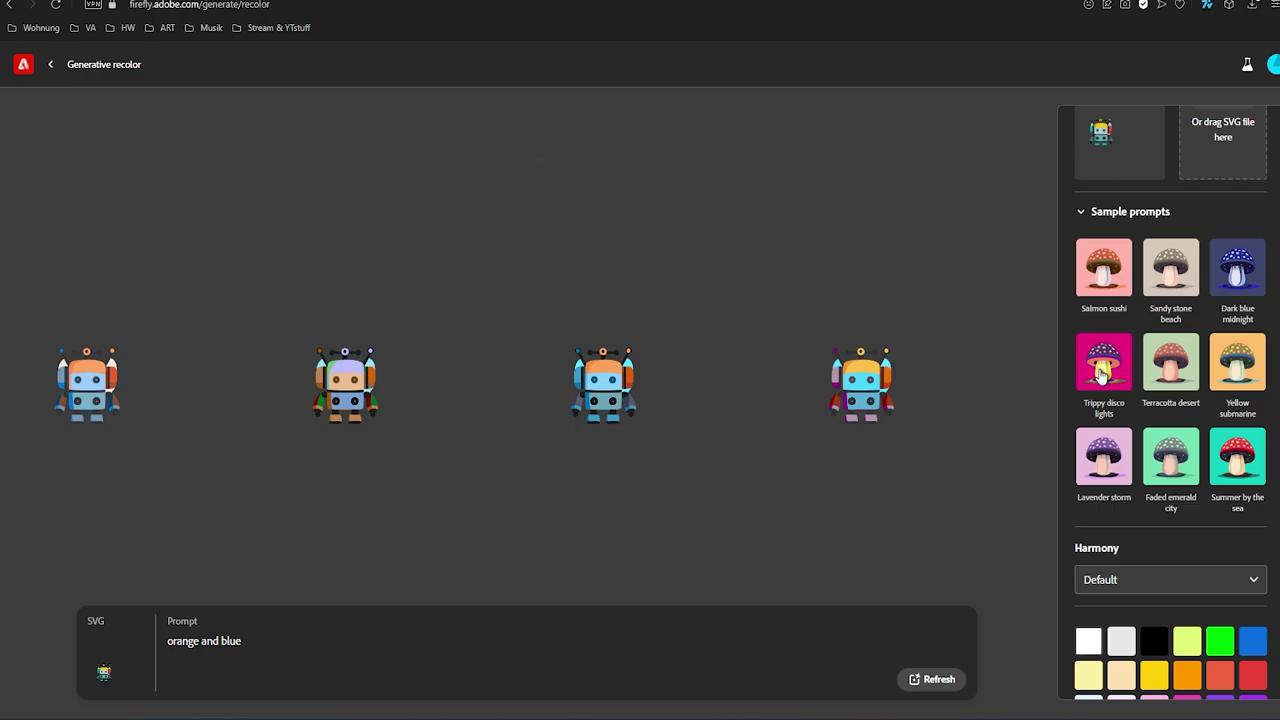
{"action": "left_click", "coordinate": [1233, 460]}
{"action": "left_click", "coordinate": [957, 676]}
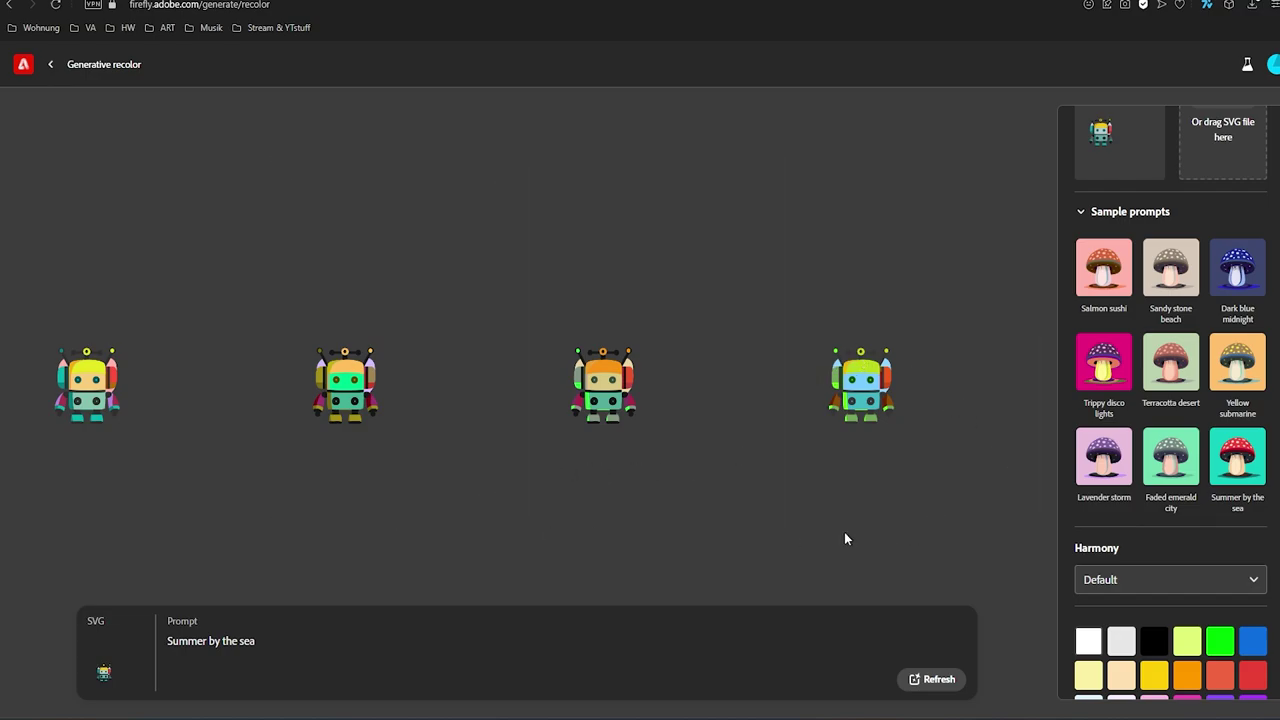
Step: Set the colour harmony to Triad and add Azure to the palette
{"action": "left_click", "coordinate": [1171, 579]}
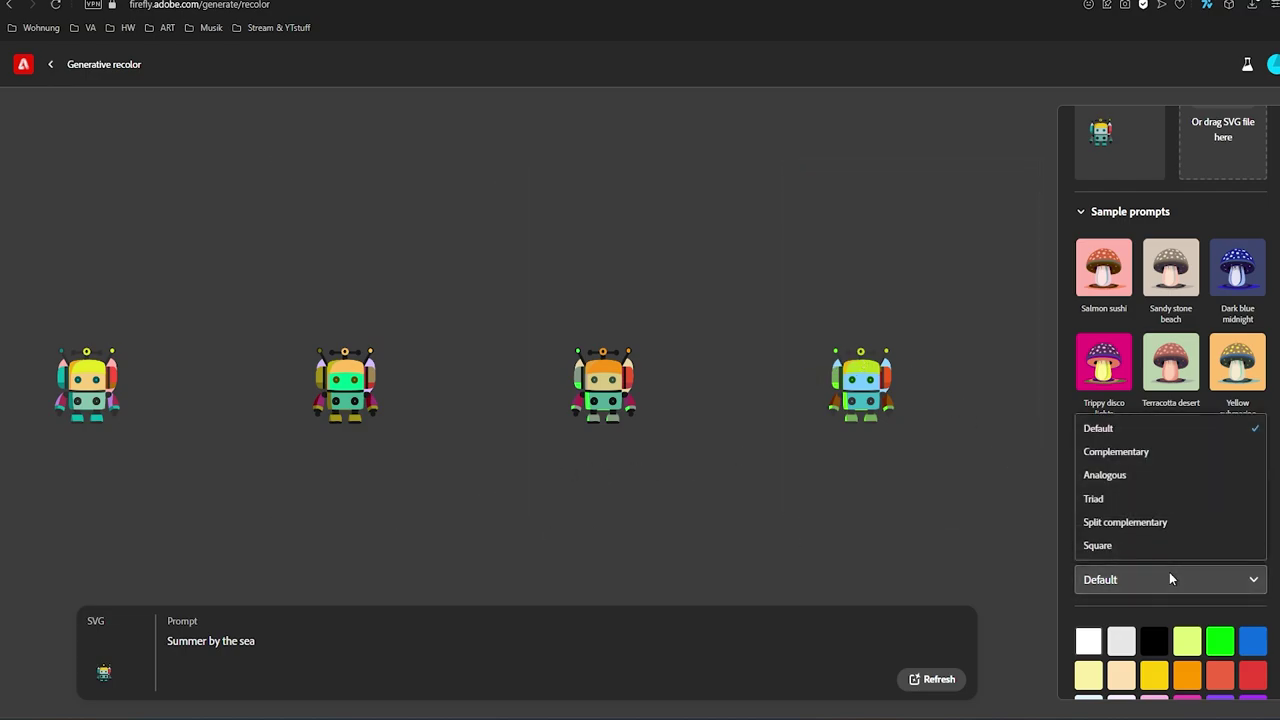
{"action": "left_click", "coordinate": [1129, 505]}
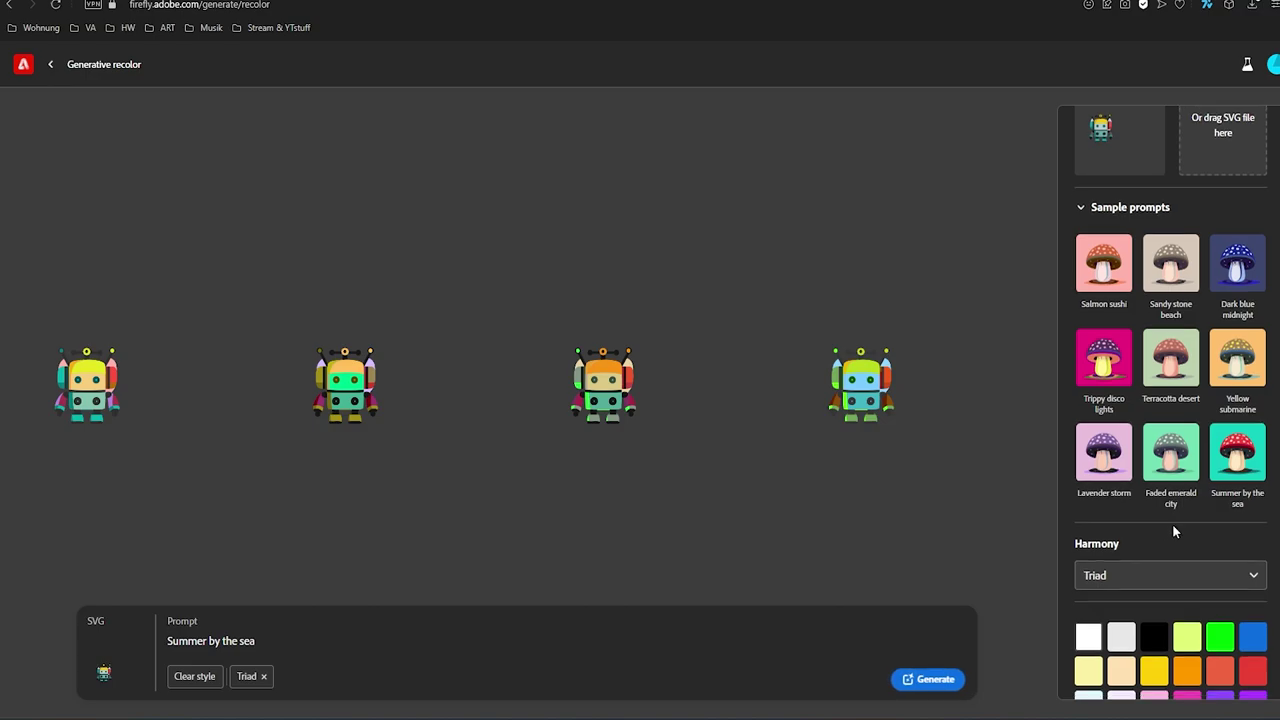
{"action": "scroll", "coordinate": [1172, 528], "scroll_direction": "down", "scroll_amount": 1}
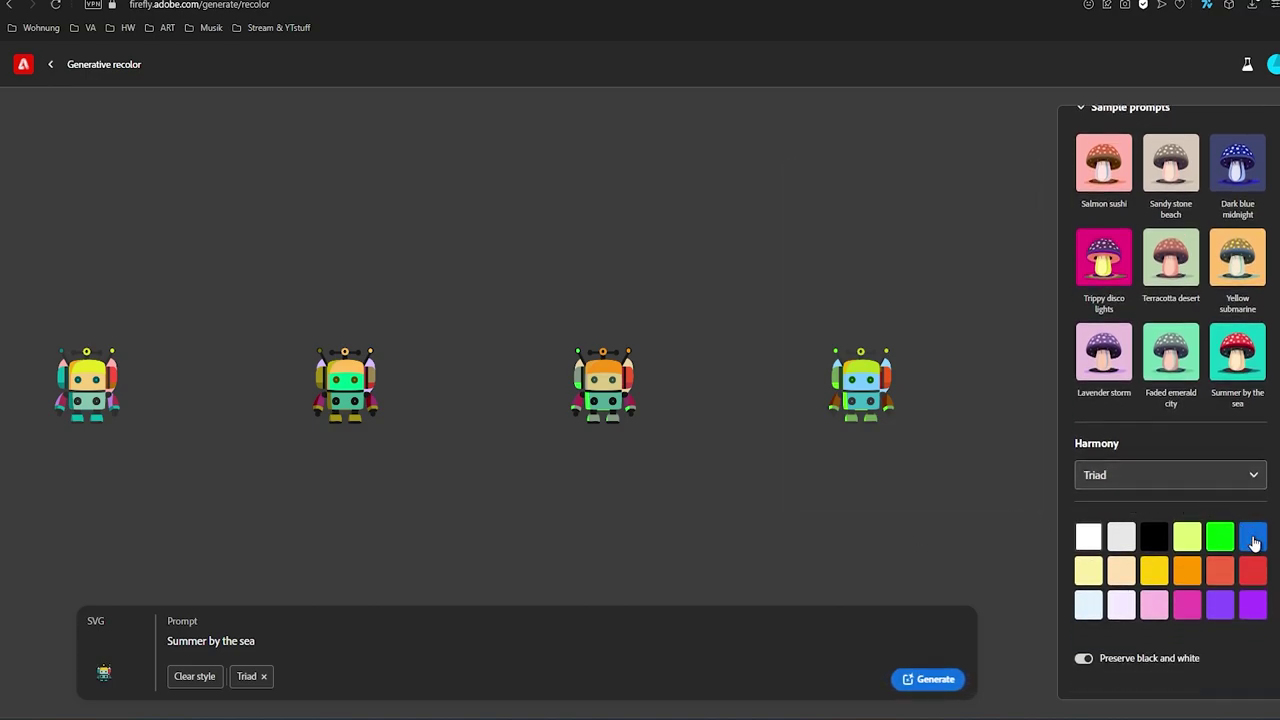
{"action": "left_click", "coordinate": [1253, 538]}
Step: Change the prompt to 'robot' and regenerate the recolored variants
{"action": "triple_click", "coordinate": [277, 640]}
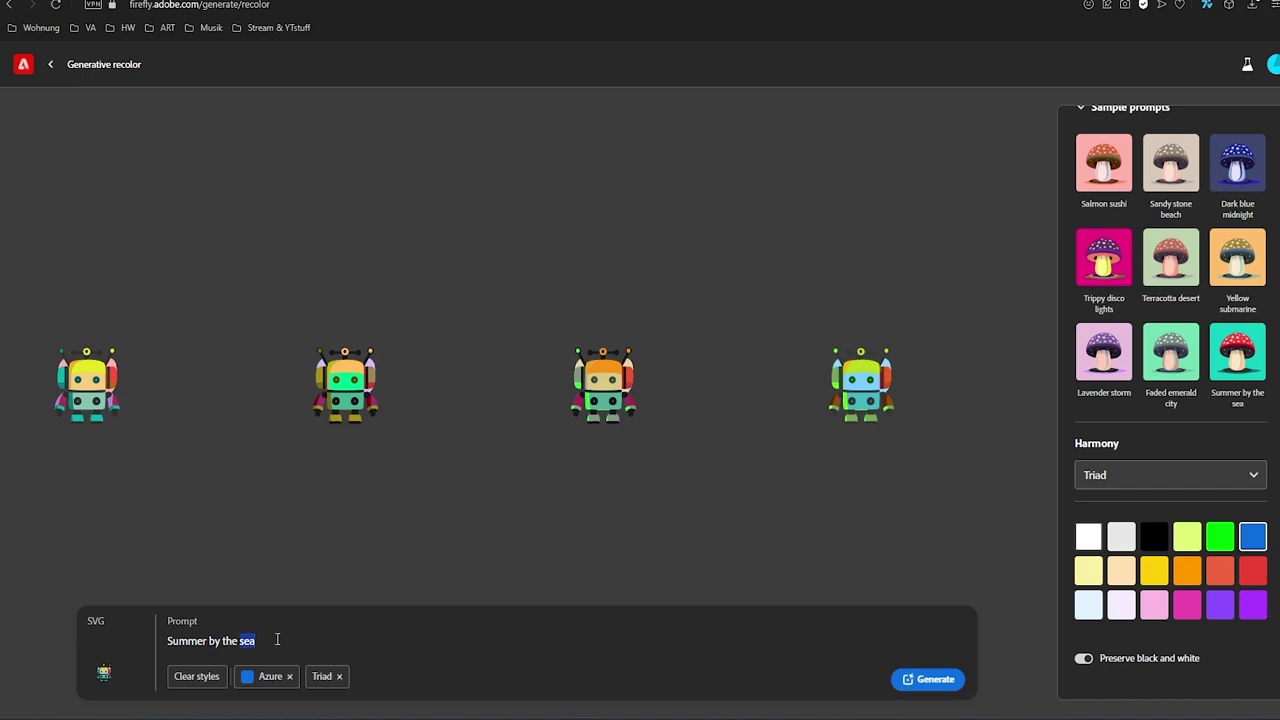
{"action": "key", "text": "BackSpace"}
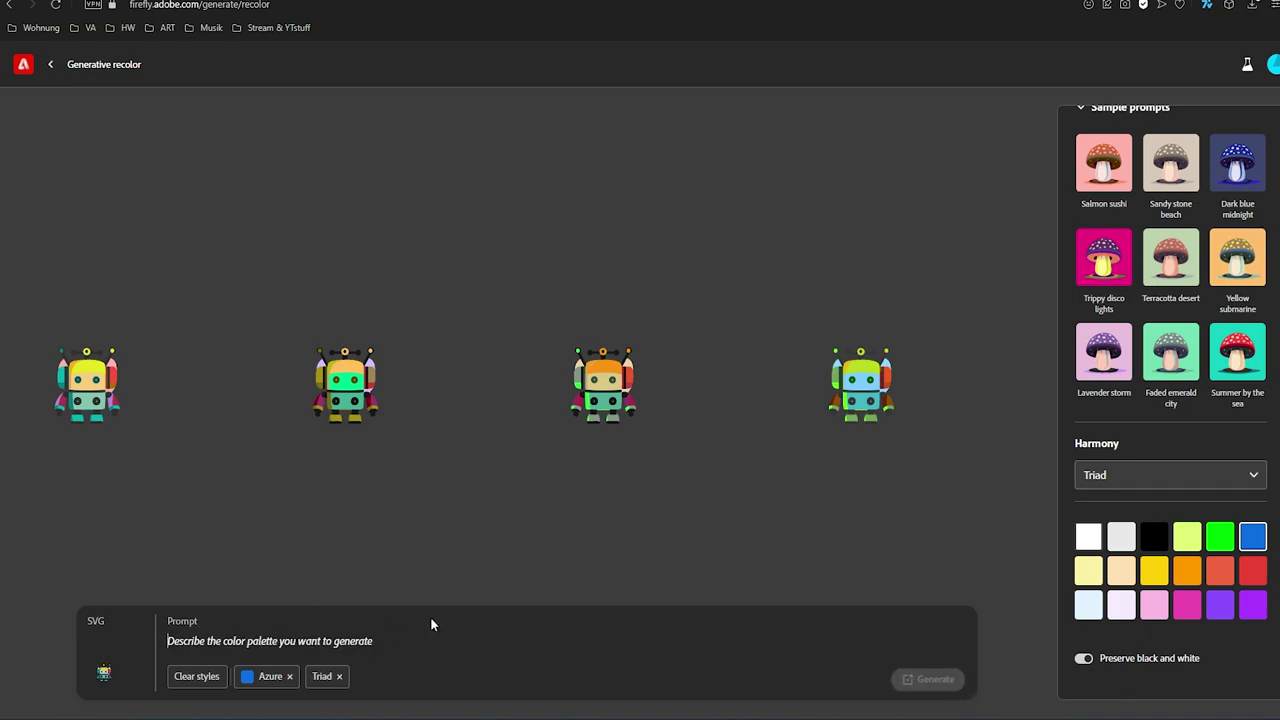
{"action": "type", "text": "robot"}
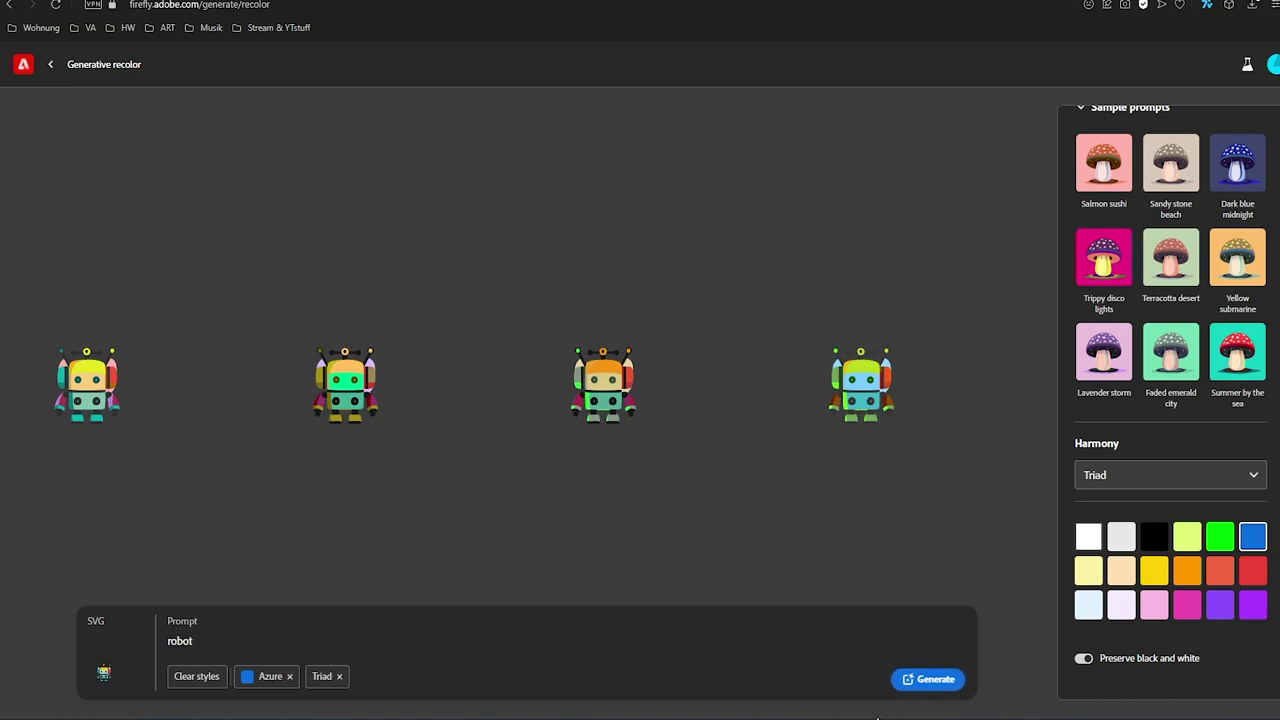
{"action": "left_click", "coordinate": [928, 679]}
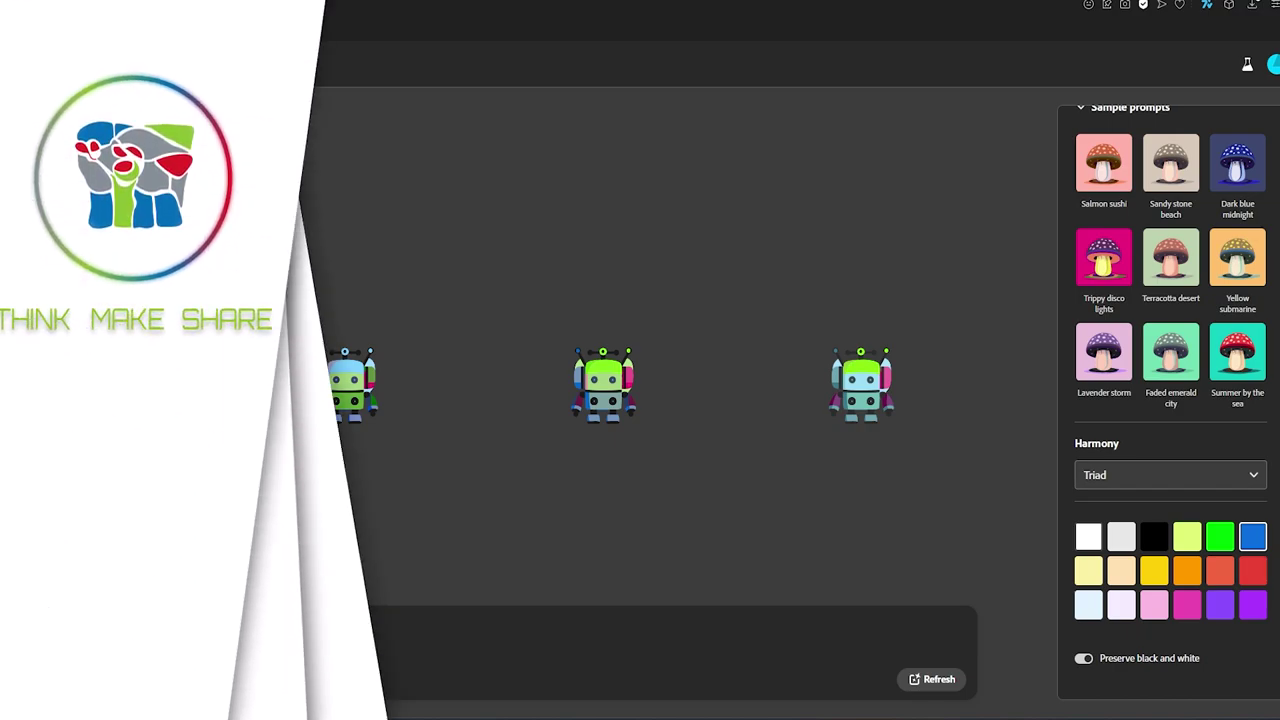
{"action": "scroll", "coordinate": [1143, 528], "scroll_direction": "up", "scroll_amount": 3}
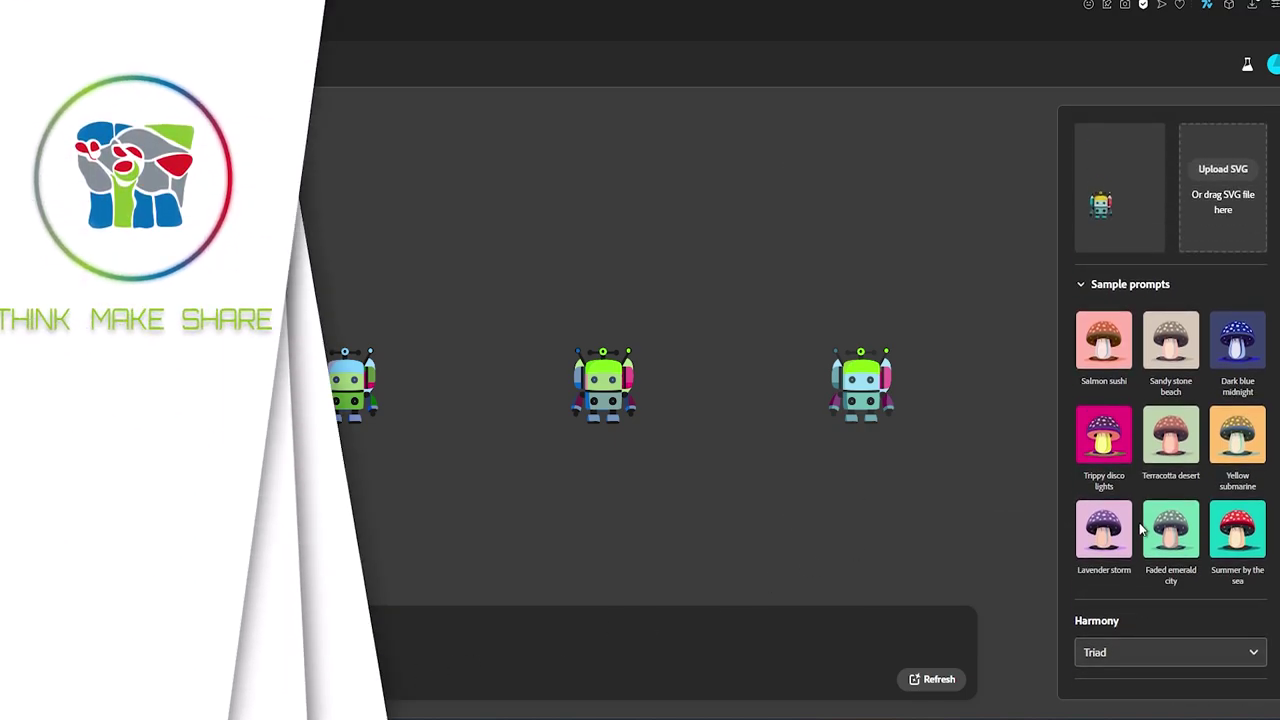